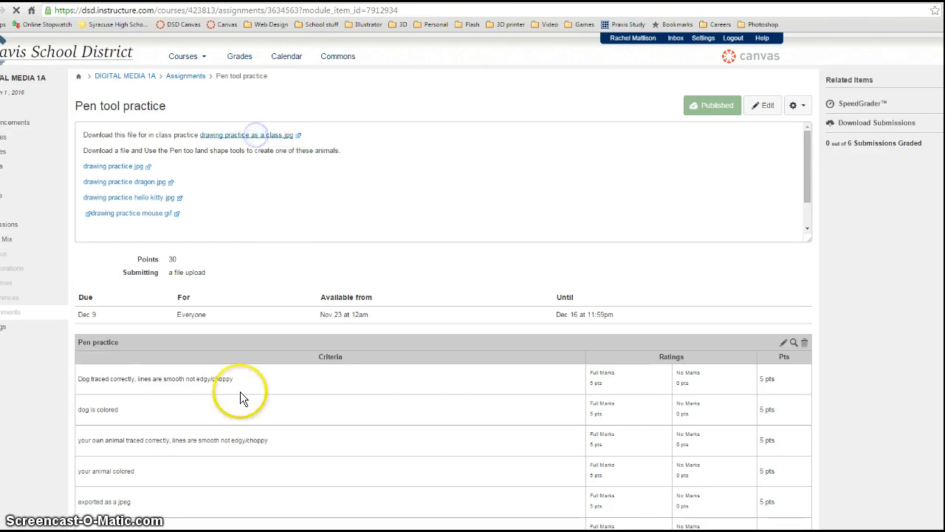
- Switch to Illustrator and create a new Letter-size print document named "pen tool practice"
key("alt+Tab")
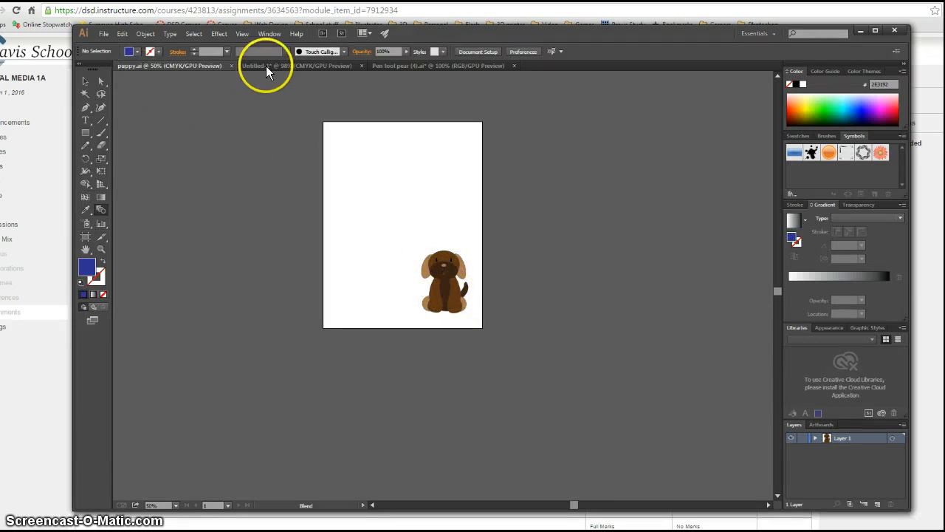
left_click(104, 34)
left_click(118, 46)
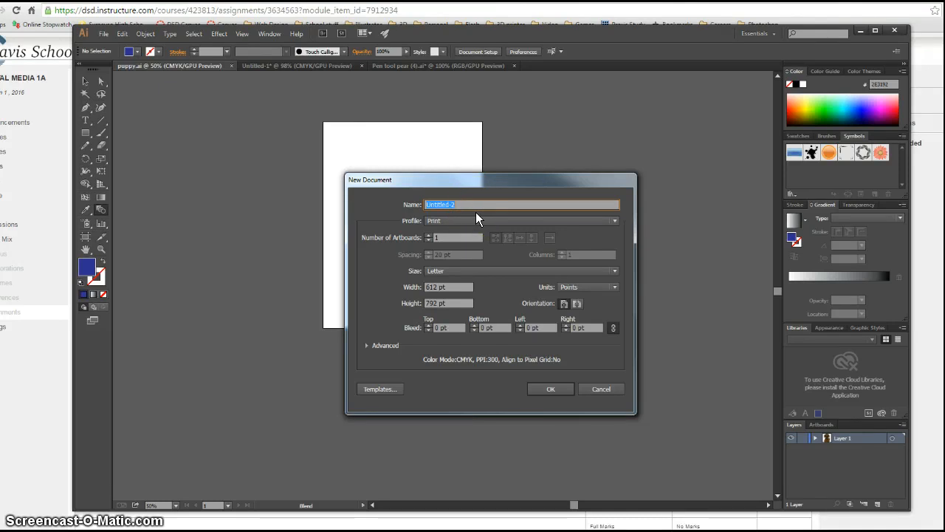
type("pupp")
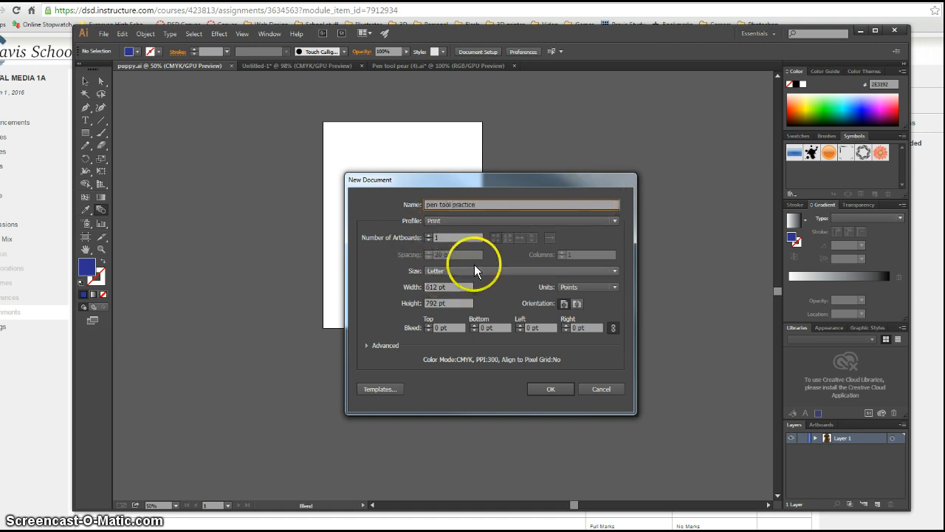
left_click(548, 389)
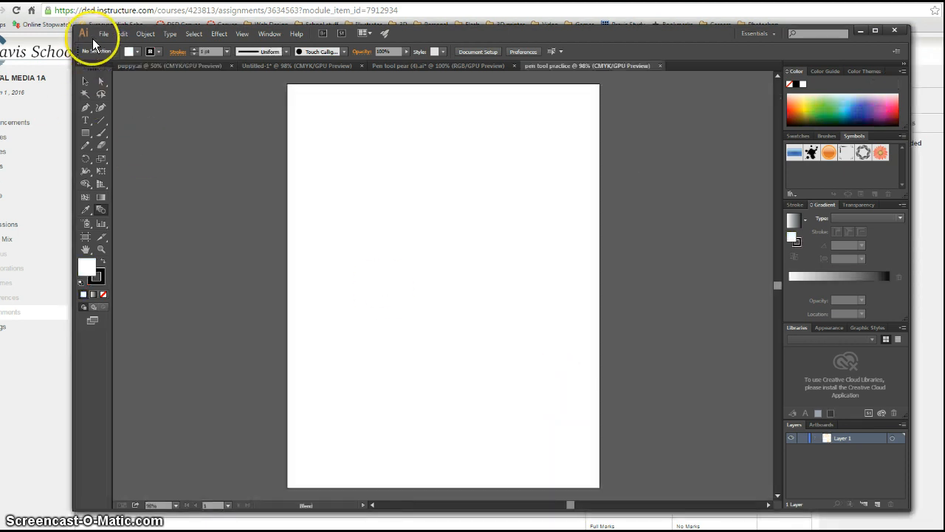
- Place the image "drawing practice as a class (1)" from Downloads and move it fully onto the artboard's upper half
left_click(103, 34)
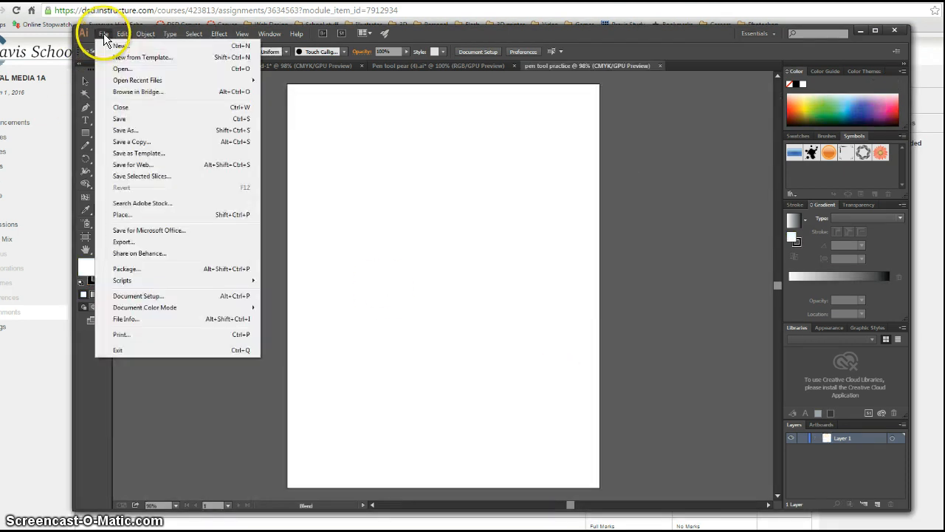
left_click(127, 216)
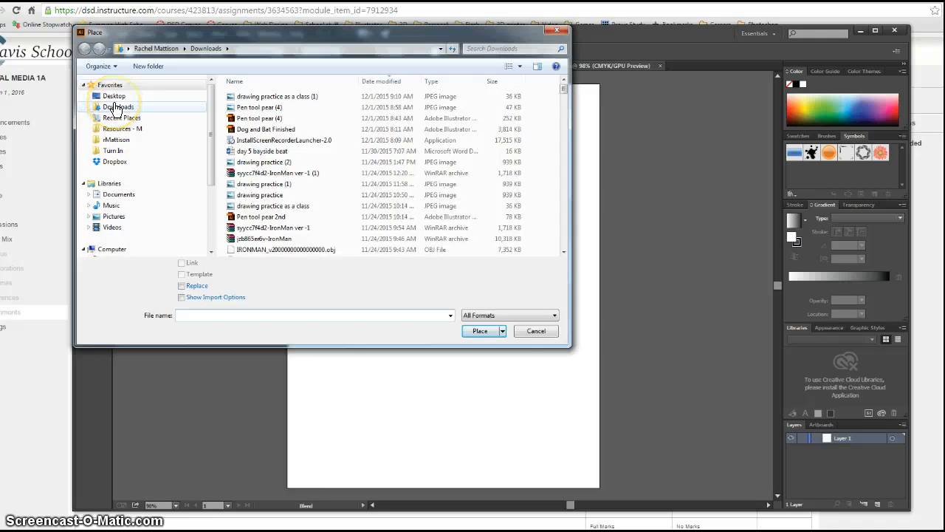
left_click(114, 108)
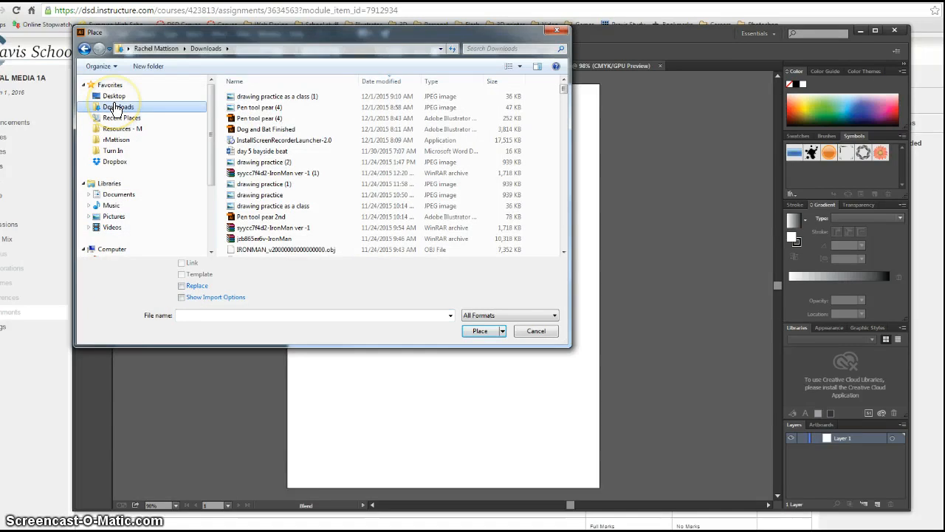
double_click(303, 98)
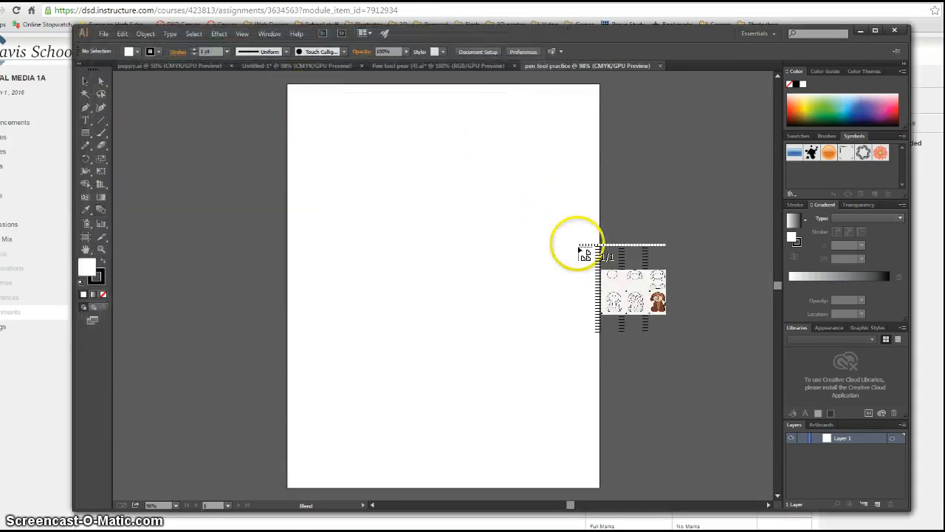
left_click(383, 223)
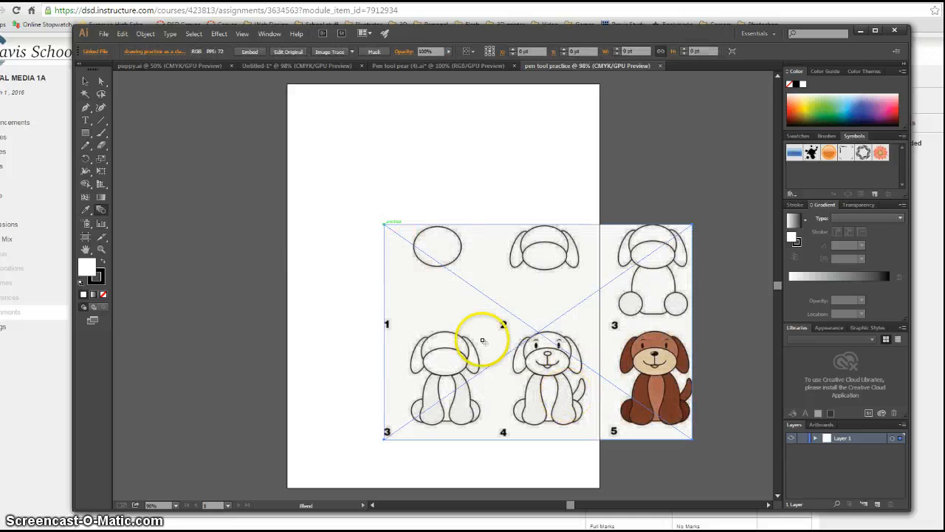
left_click(85, 81)
left_click_drag(554, 373, 465, 279)
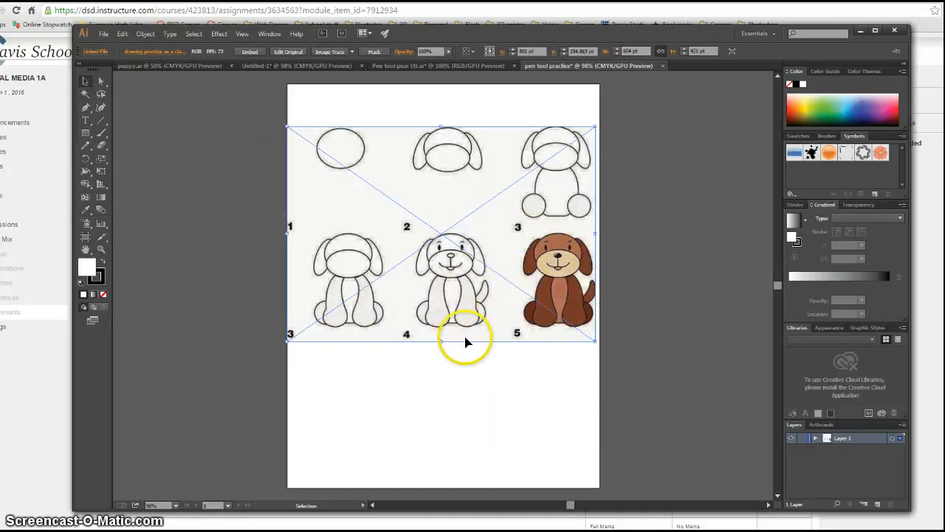
- Draw an ellipse about 95 by 83 pt over the head of the step 4 puppy
left_click(87, 136)
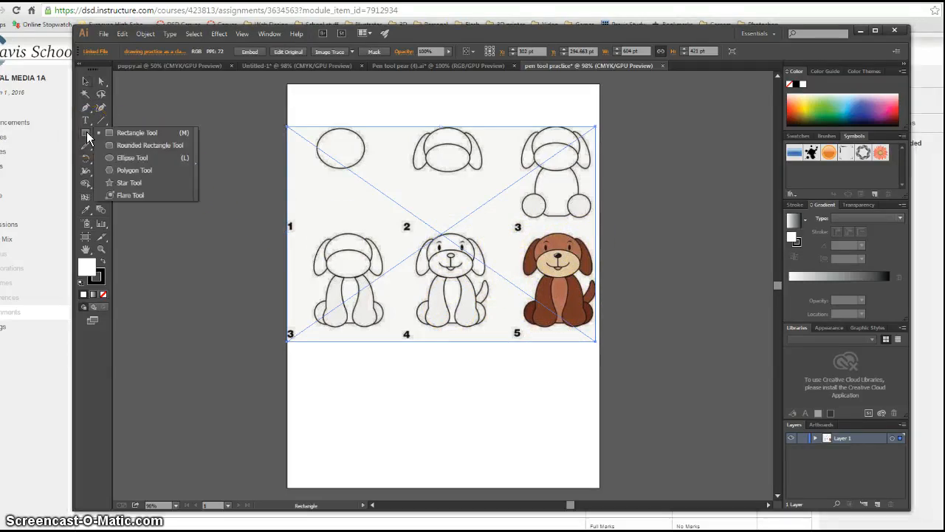
left_click(137, 157)
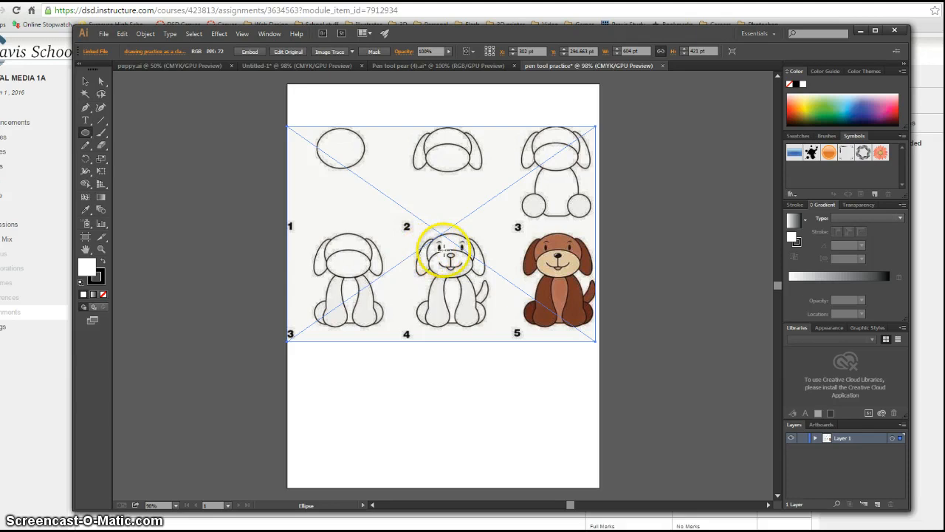
left_click_drag(429, 251, 470, 277)
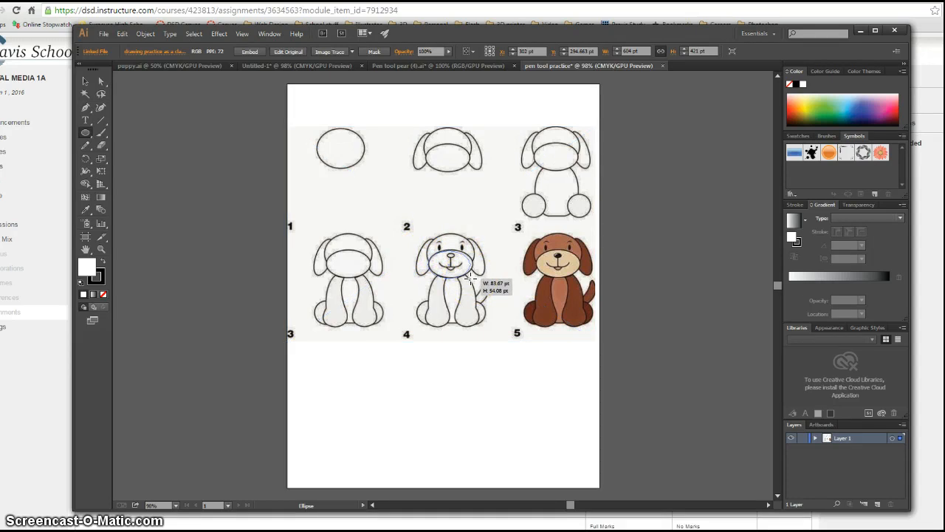
mouse_move(471, 277)
left_mouse_down()
mouse_move(470, 255)
mouse_move(476, 277)
left_mouse_up()
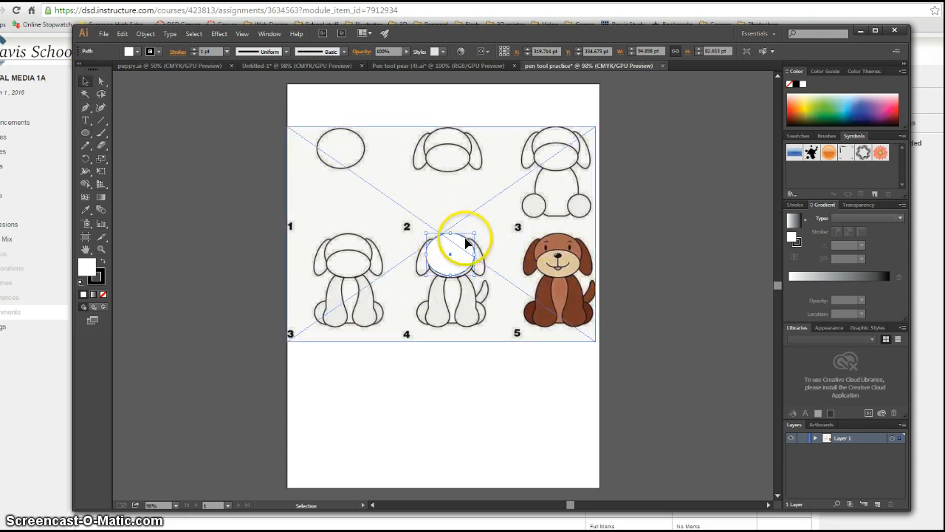
- Give the head ellipse no fill and a magenta stroke with a weight of 3 pt
left_click(136, 51)
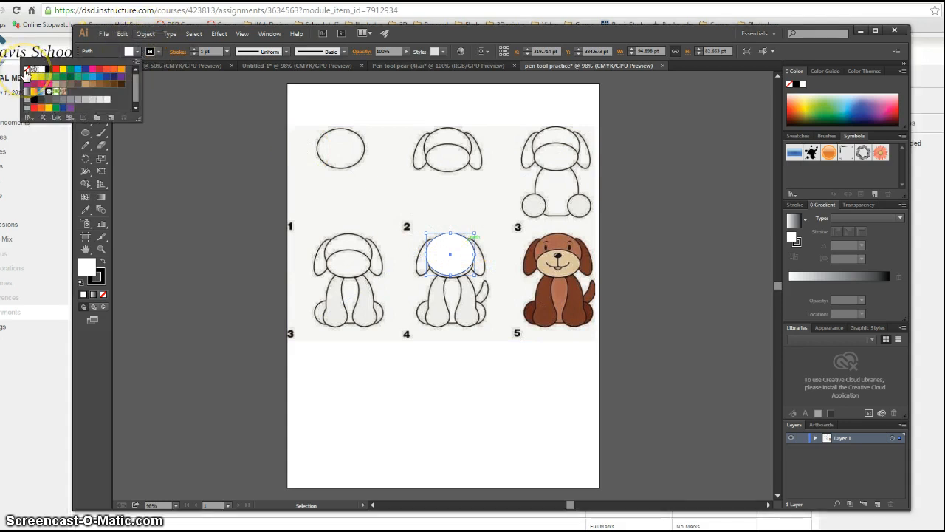
left_click(27, 70)
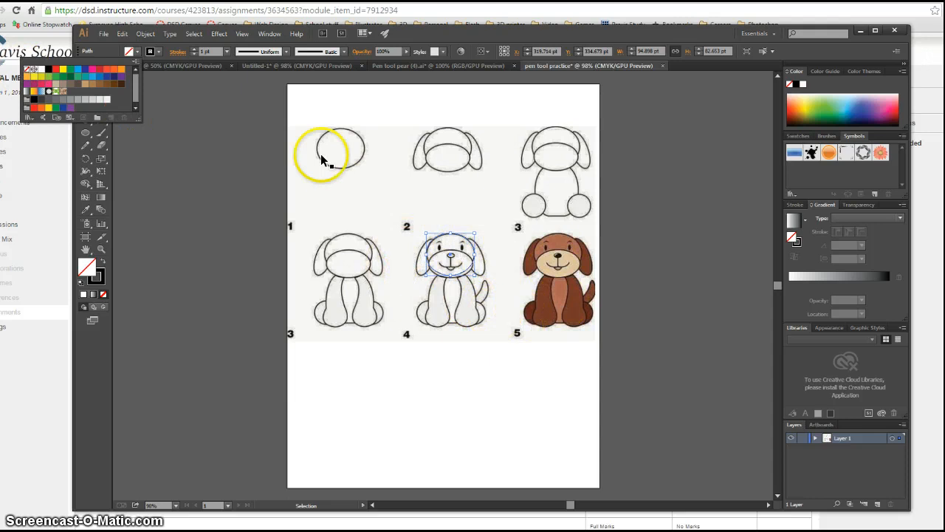
left_click(160, 53)
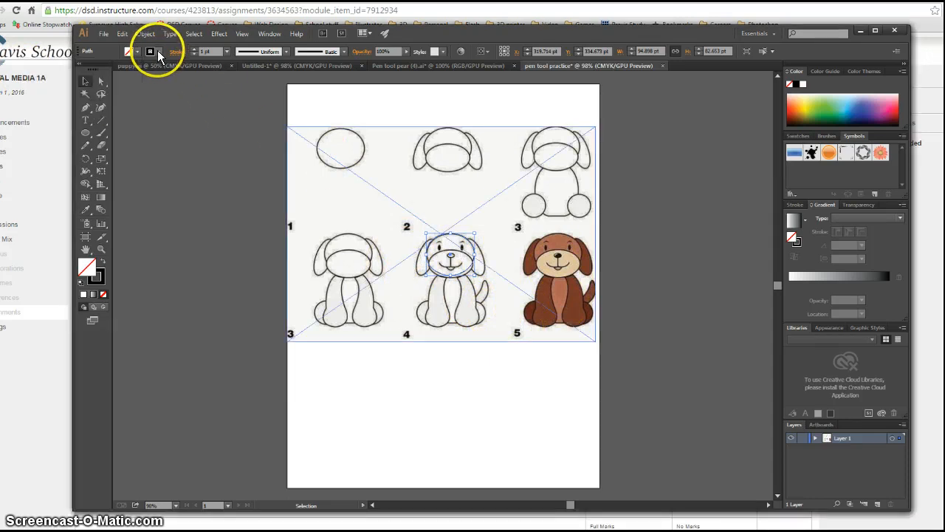
left_click(156, 50)
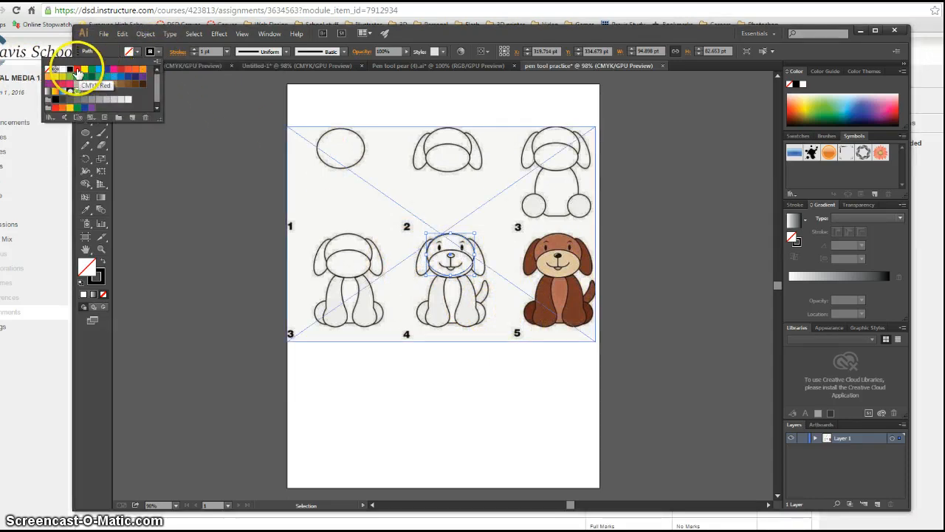
left_click(114, 70)
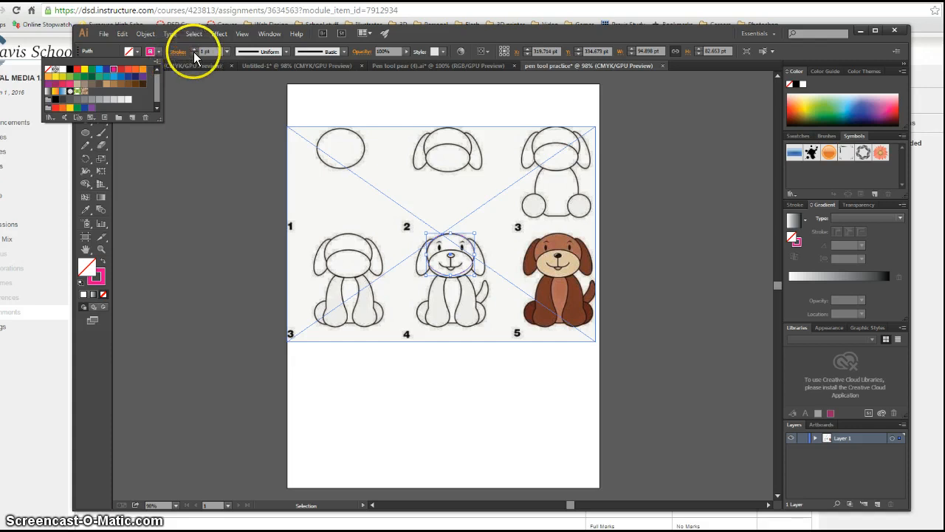
left_click(194, 47)
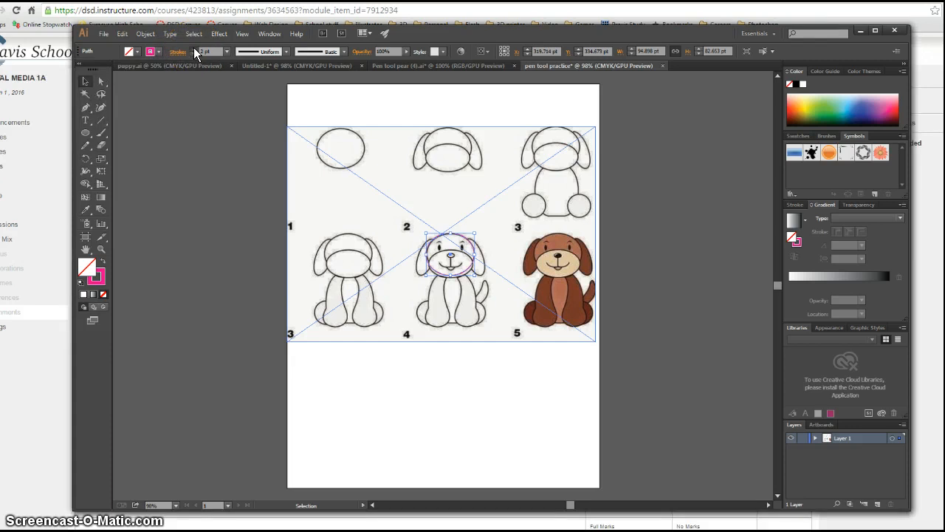
- Draw a second ellipse about 82 by 59 pt tracing the muzzle of the step 4 puppy
left_click(85, 109)
left_click(86, 133)
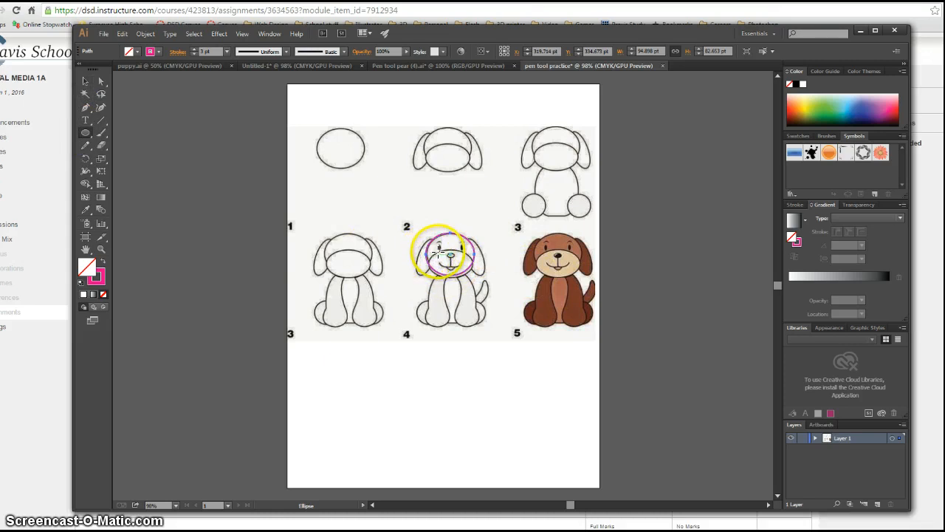
left_click_drag(439, 251, 472, 279)
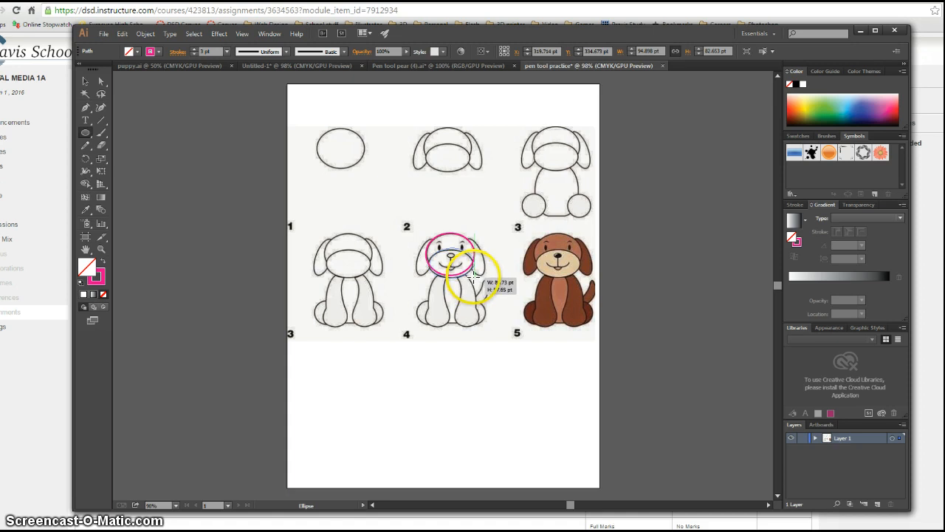
left_click_drag(472, 275, 474, 278)
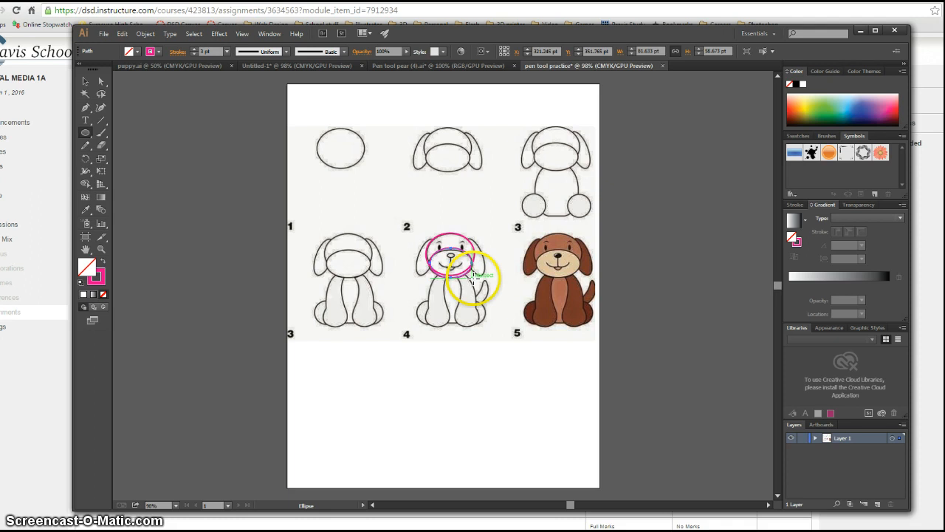
- Draw a narrow upright ellipse about 25 by 73 pt beside the left ear of the step 4 puppy
scroll(473, 278, "up", 2)
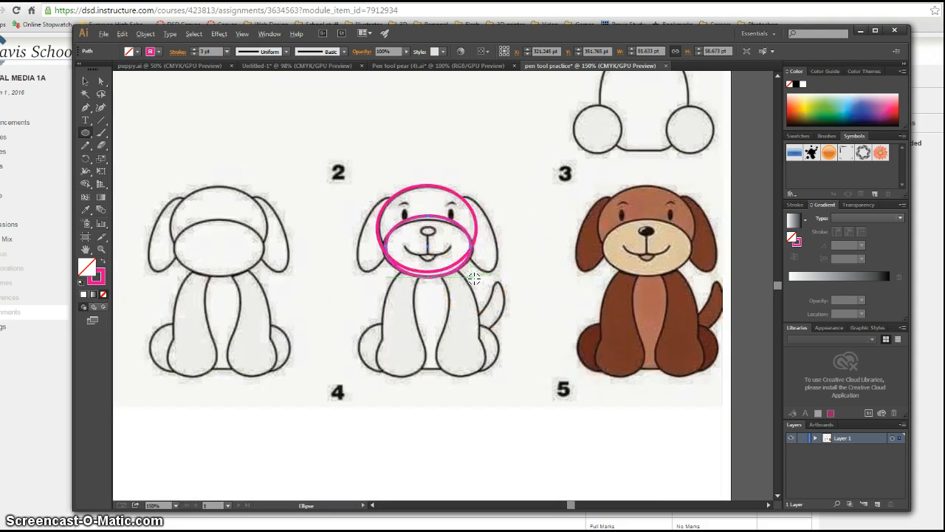
scroll(514, 298, "up", 1)
scroll(513, 299, "up", 1)
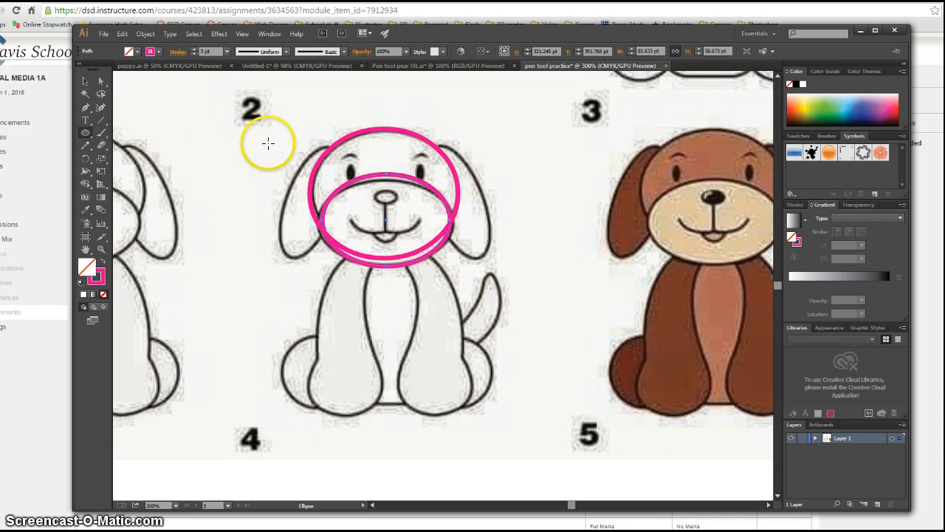
left_click_drag(268, 143, 308, 258)
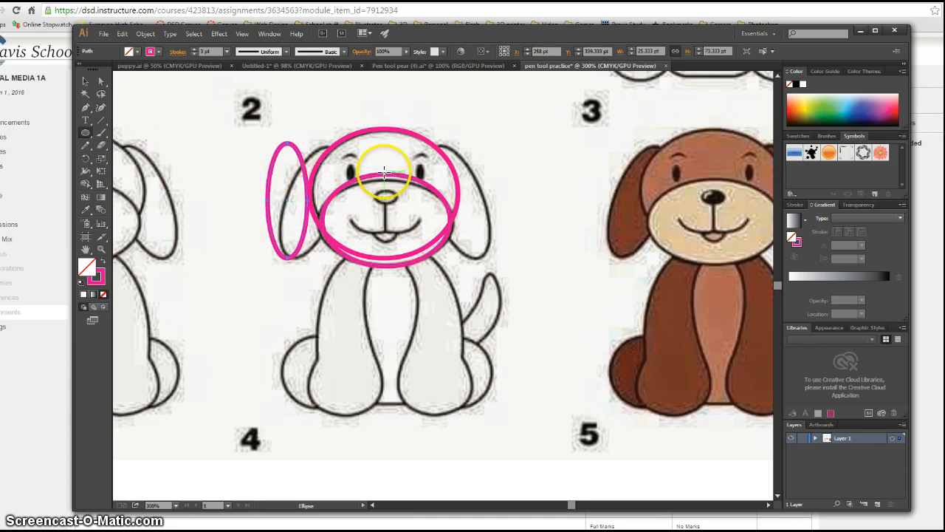
- Try to duplicate the upright ear ellipse and place the copy over the puppy's right ear
key("v")
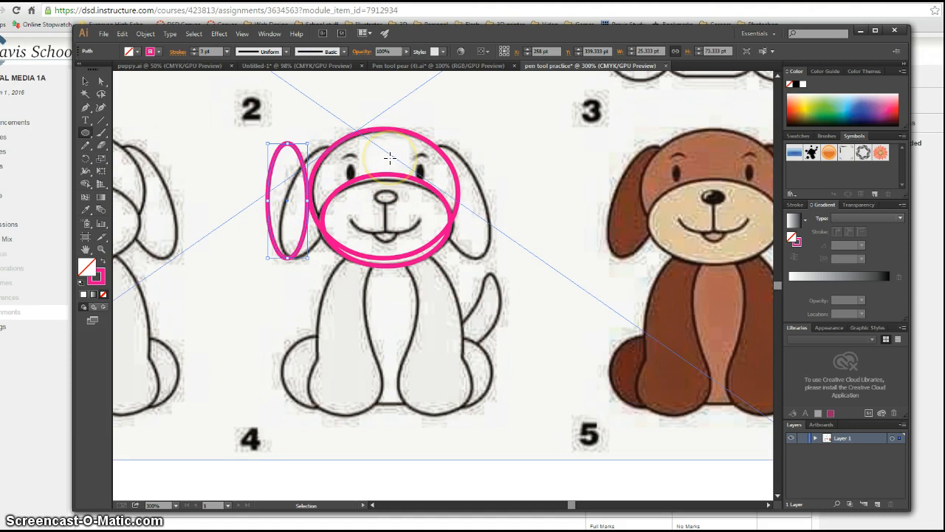
key("l")
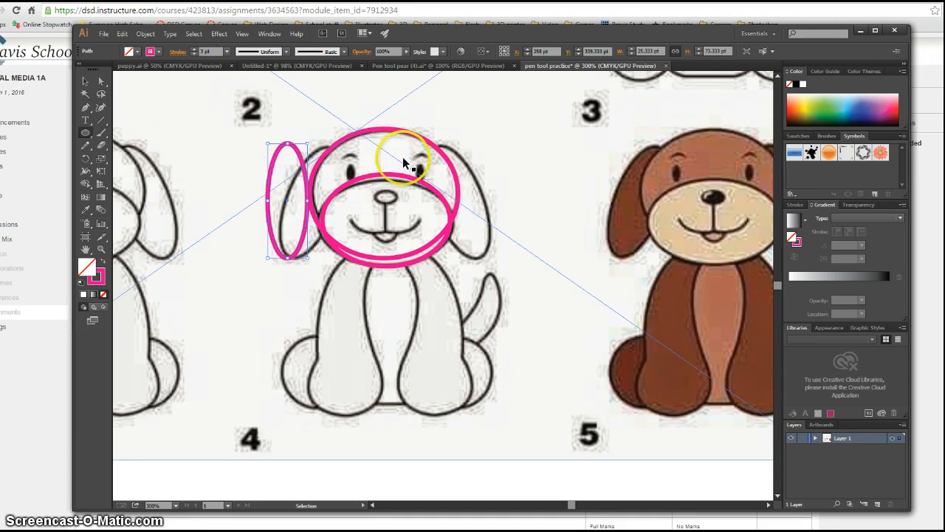
key("ctrl+v")
left_click(85, 81)
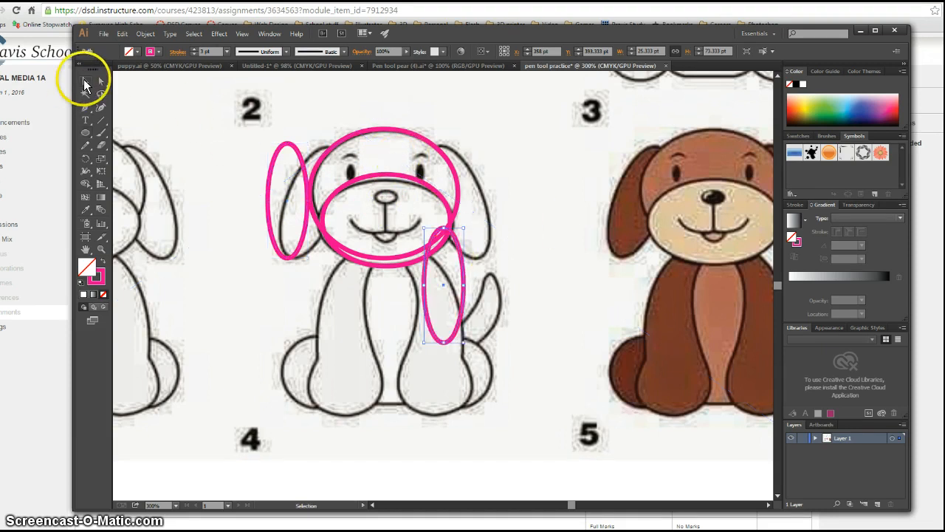
left_click_drag(462, 255, 502, 171)
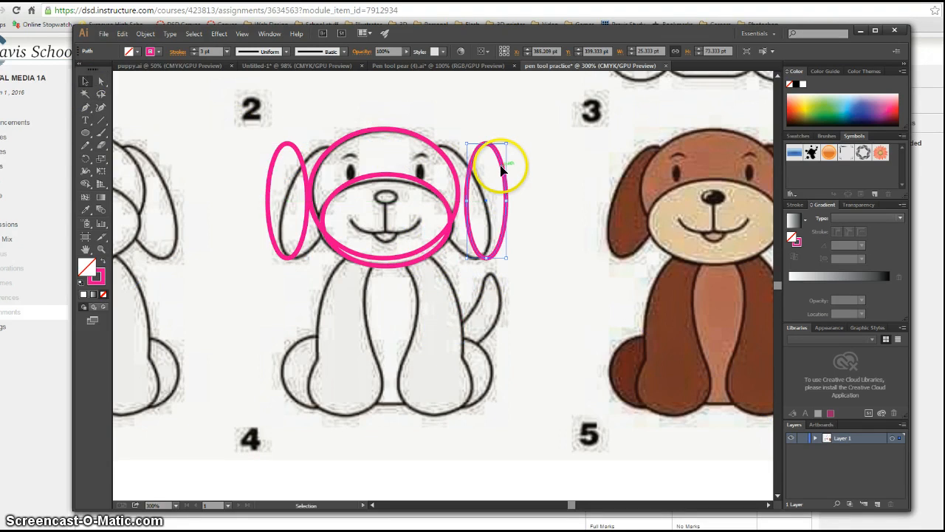
key("ctrl+z")
key("ctrl+z")
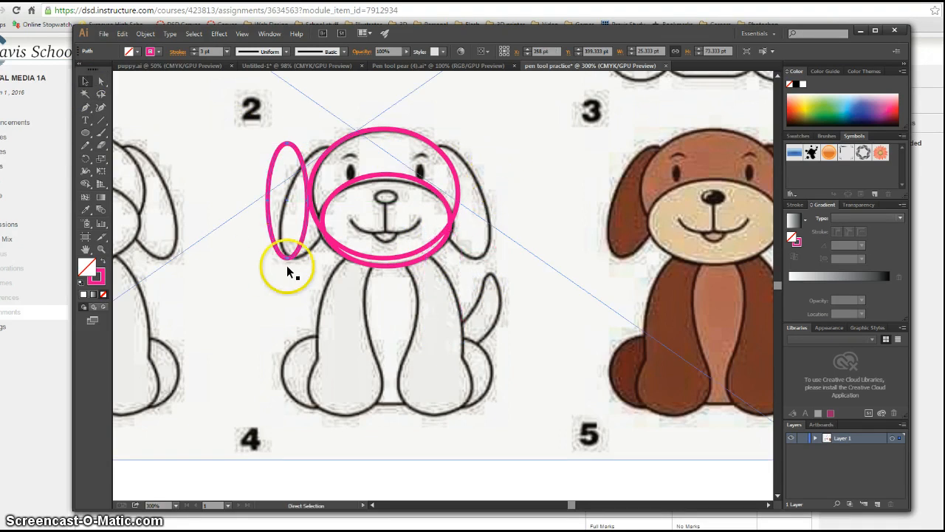
- Tilt the ear ellipse and fit it over the left ear outline of the step 4 puppy
key("v")
left_click(271, 147)
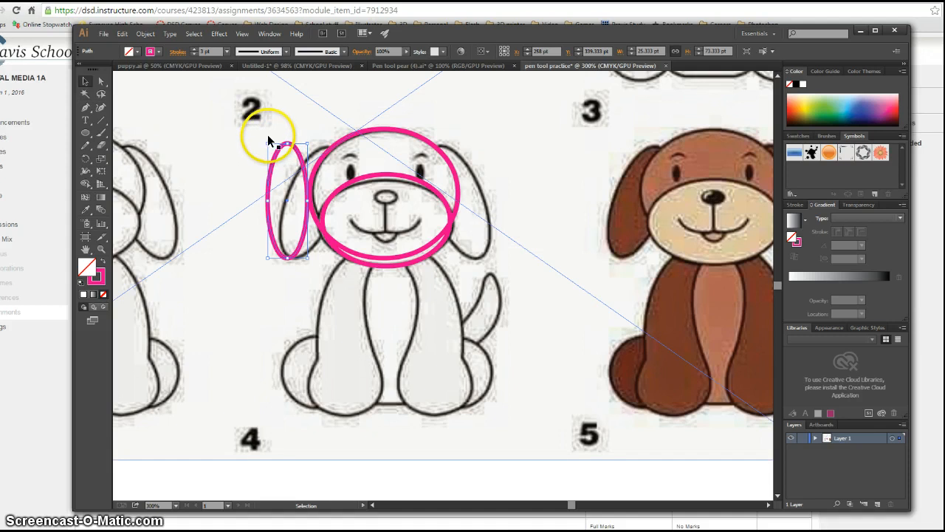
left_click_drag(270, 146, 316, 145)
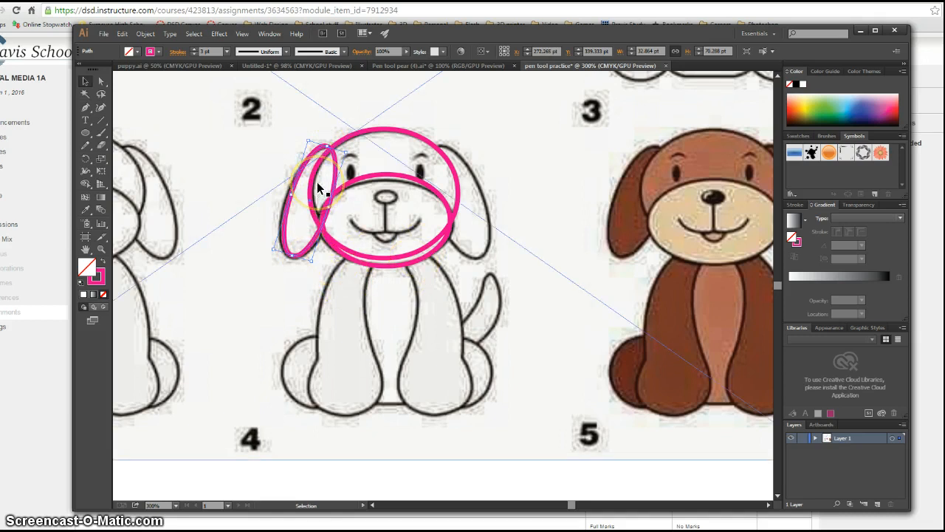
- Try moving the tilted ear ellipse across to the puppy's right ear
left_click_drag(319, 189, 528, 197)
key("a")
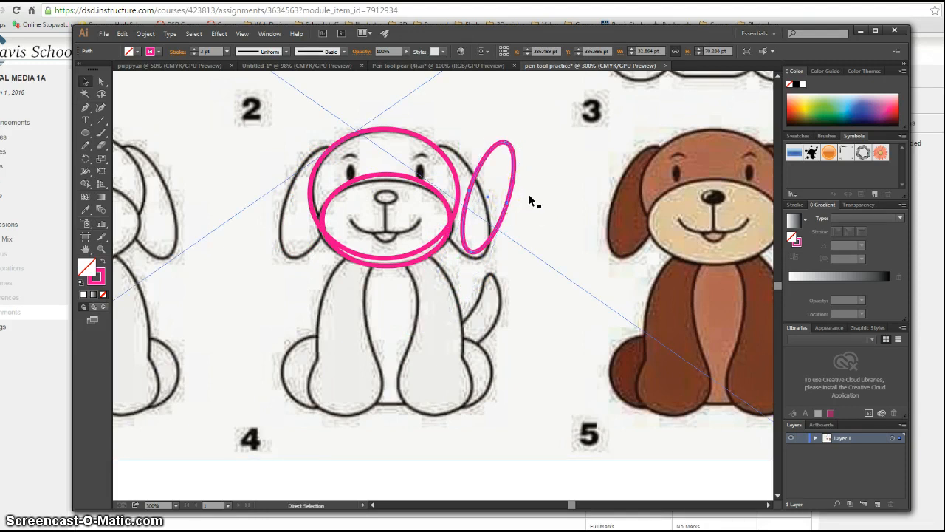
key("ctrl+z")
key("ctrl+z")
key("ctrl+z")
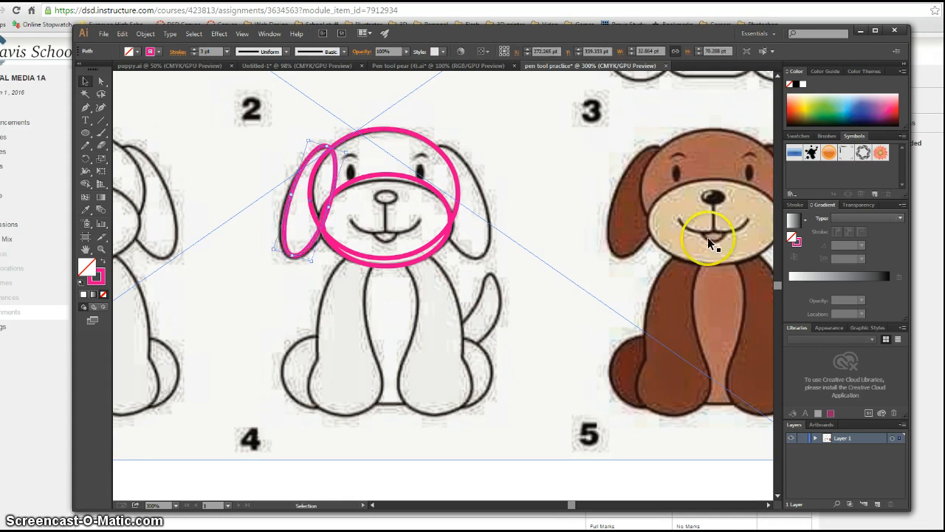
- Paste a copy of the tilted ear ellipse and place it just beside the step 4 puppy's right ear
key("ctrl+v")
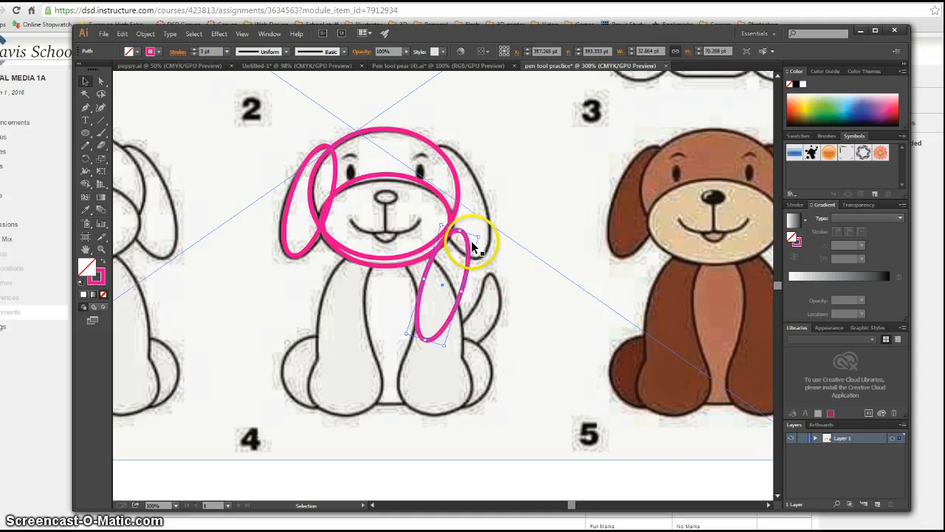
left_click_drag(470, 244, 500, 207)
left_click_drag(508, 178, 518, 166)
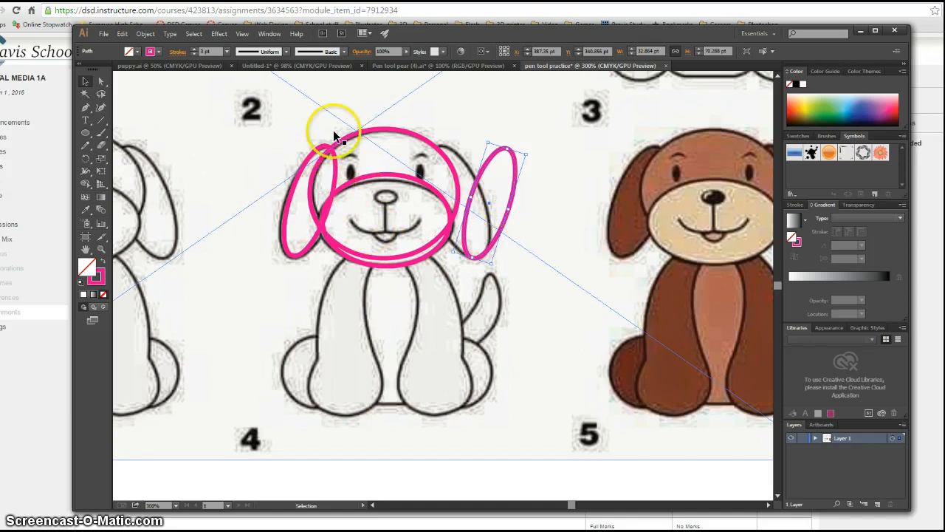
- Reflect the ear ellipse copy across the vertical axis with the preview on, and fit it over the puppy's right ear
left_click(147, 34)
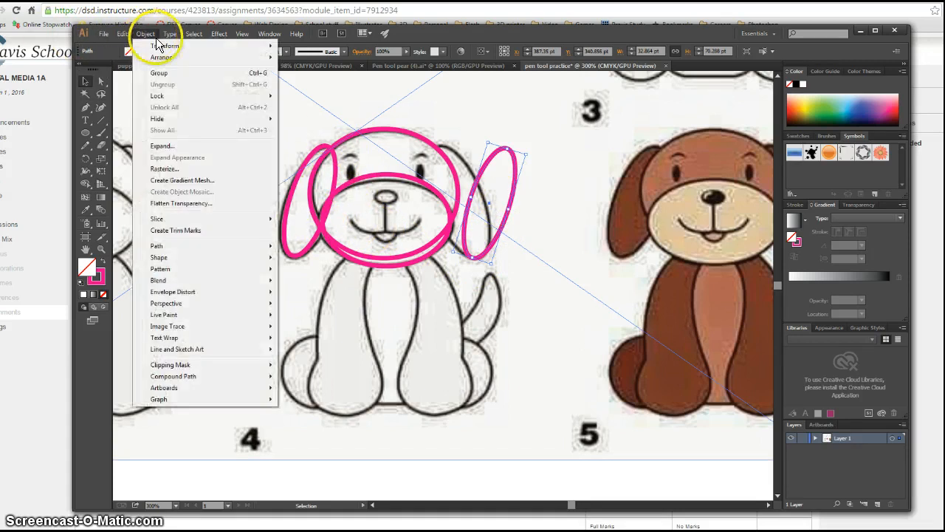
mouse_move(264, 46)
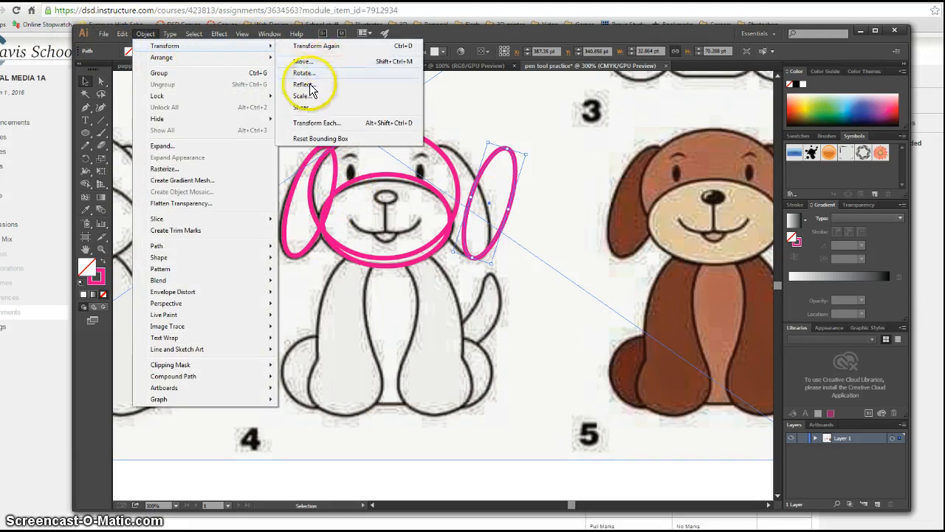
left_click(305, 85)
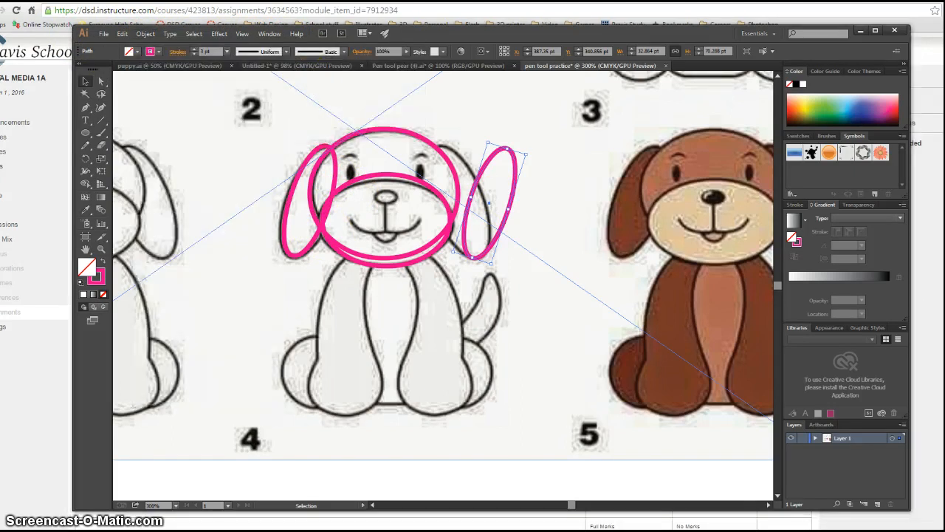
left_click_drag(595, 177, 281, 225)
left_click(155, 356)
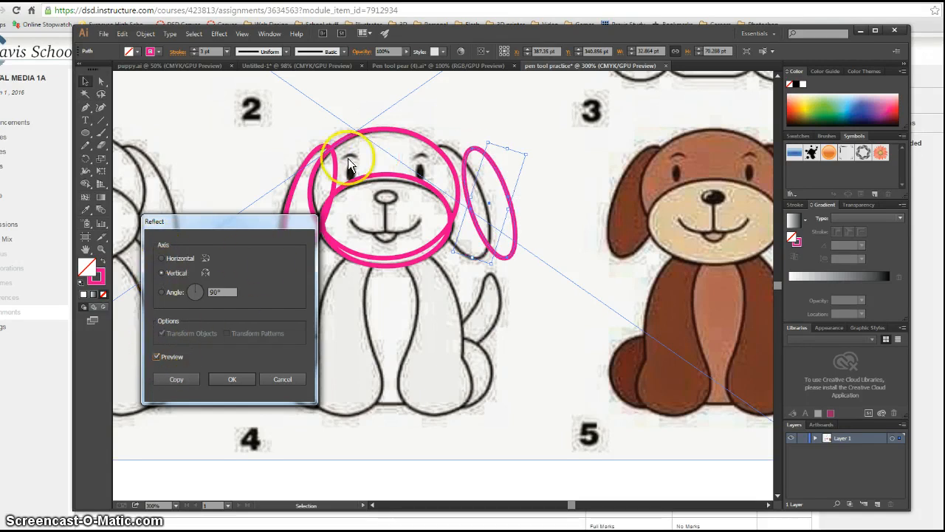
left_click(230, 379)
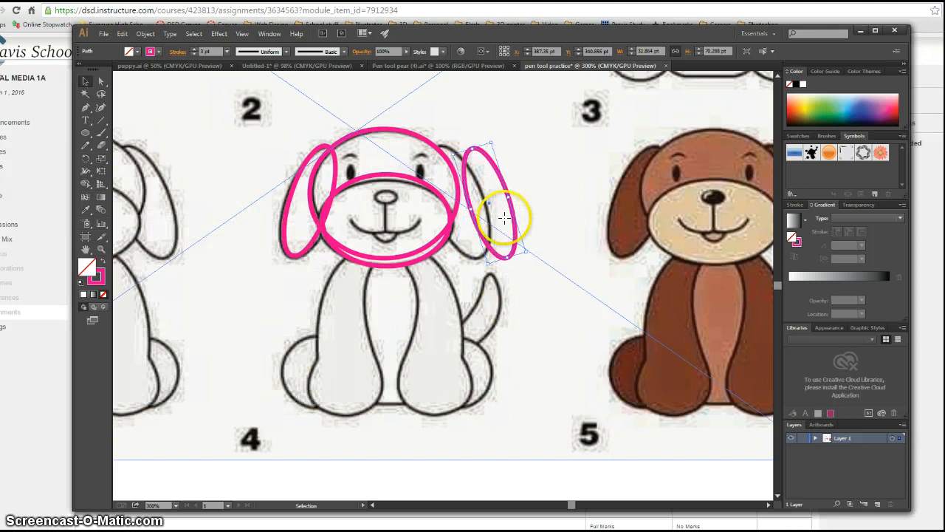
left_click_drag(496, 178, 447, 181)
left_click(580, 200)
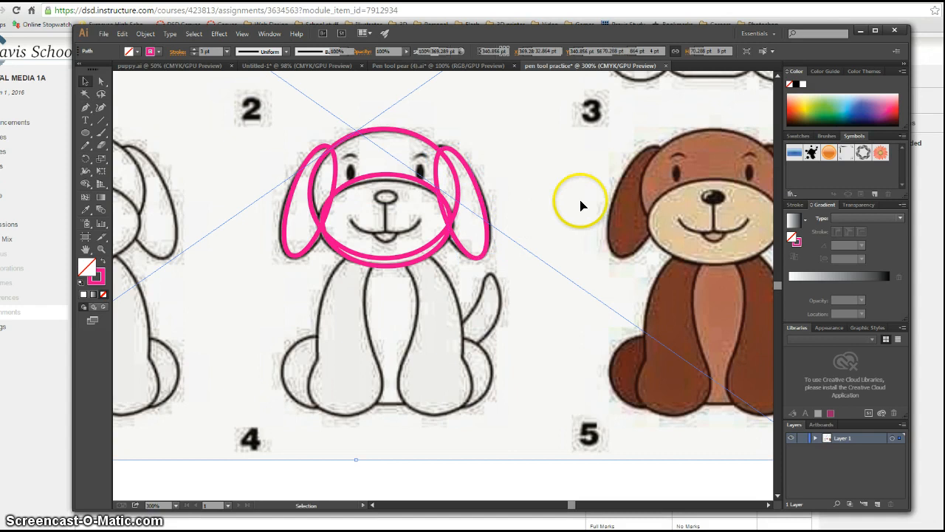
- Draw a circle about 44 pt across over the left hind foot of the step 4 puppy
left_click(84, 134)
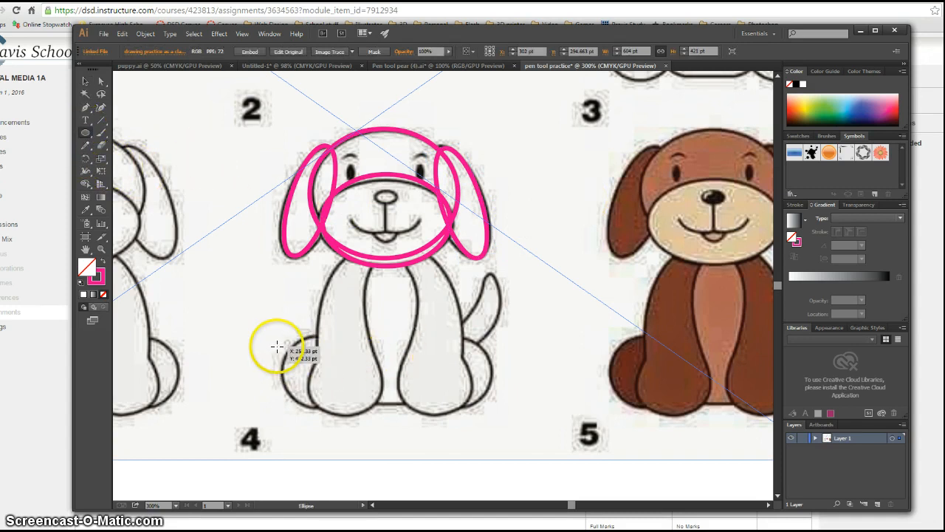
left_click_drag(285, 348, 351, 377)
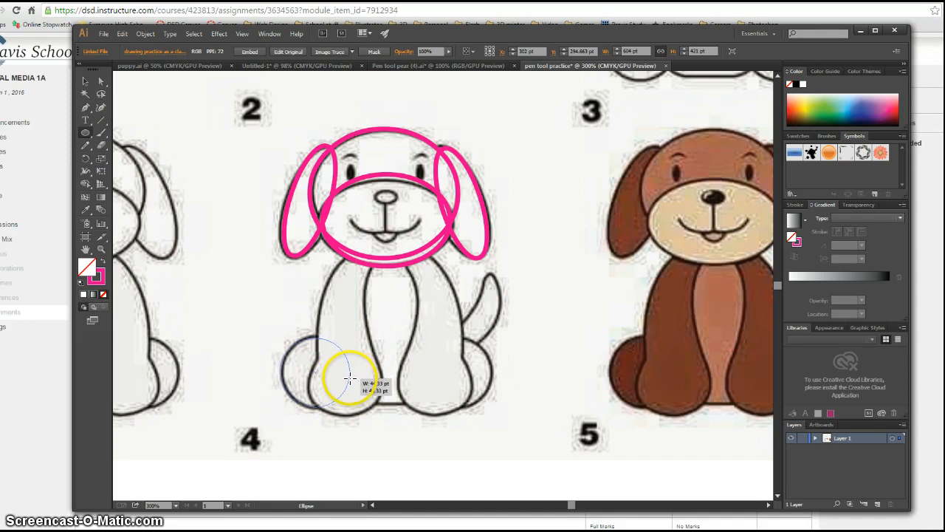
left_click_drag(350, 379, 353, 377)
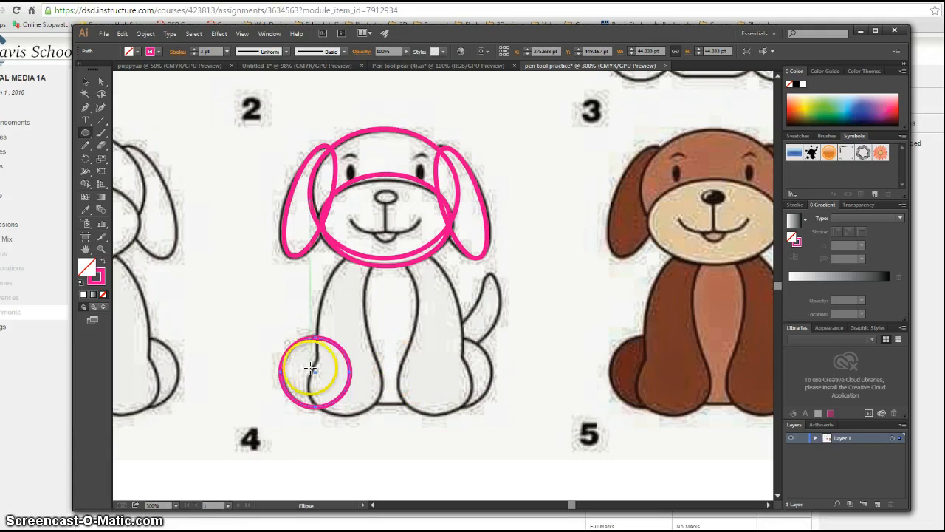
- Duplicate the hind foot circle and place the copy over the puppy's right hind foot
key("v")
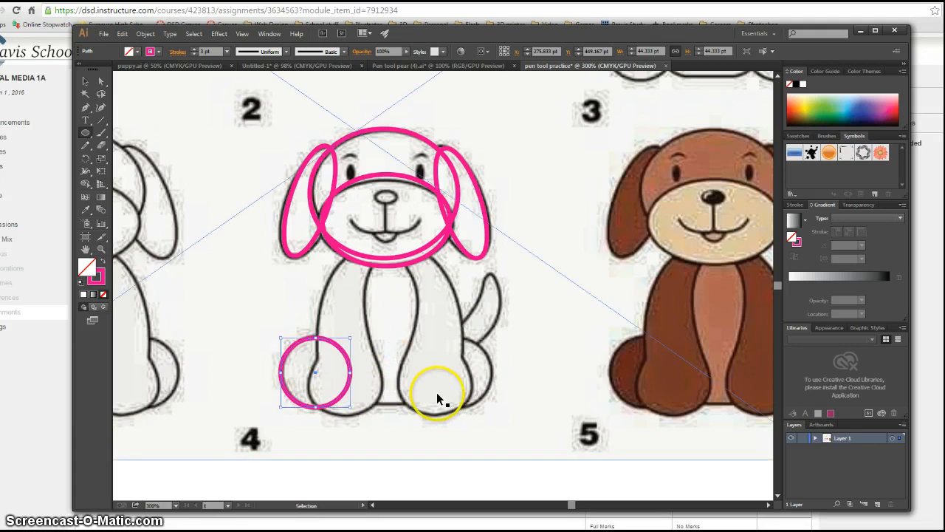
key("ctrl+v")
key("l")
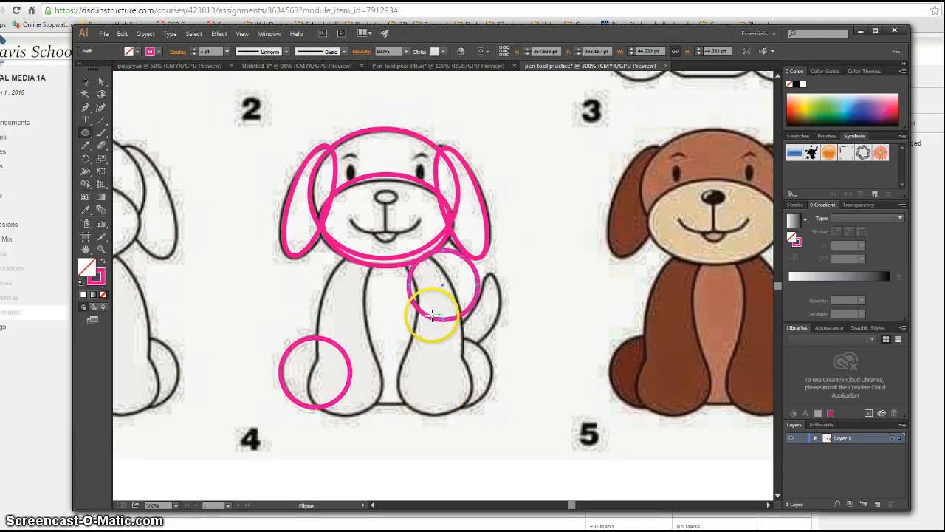
left_click(85, 82)
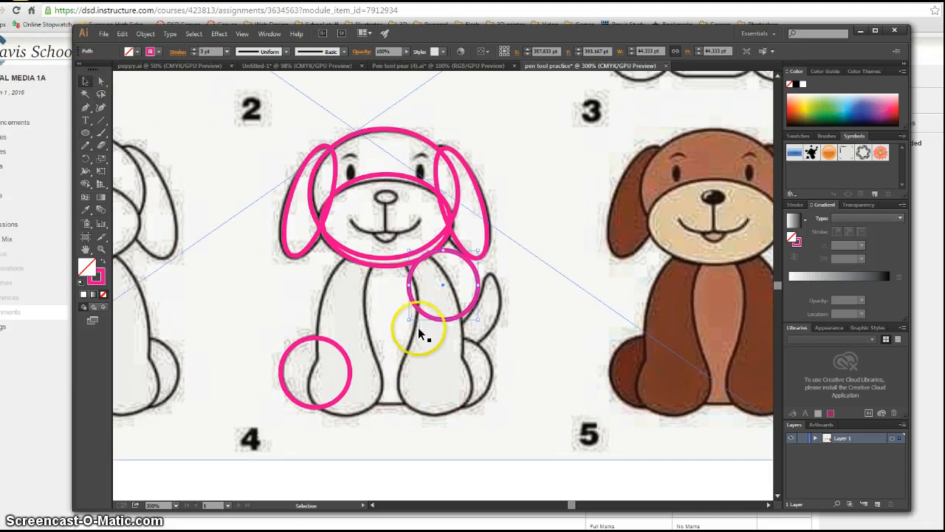
left_click_drag(425, 316, 440, 403)
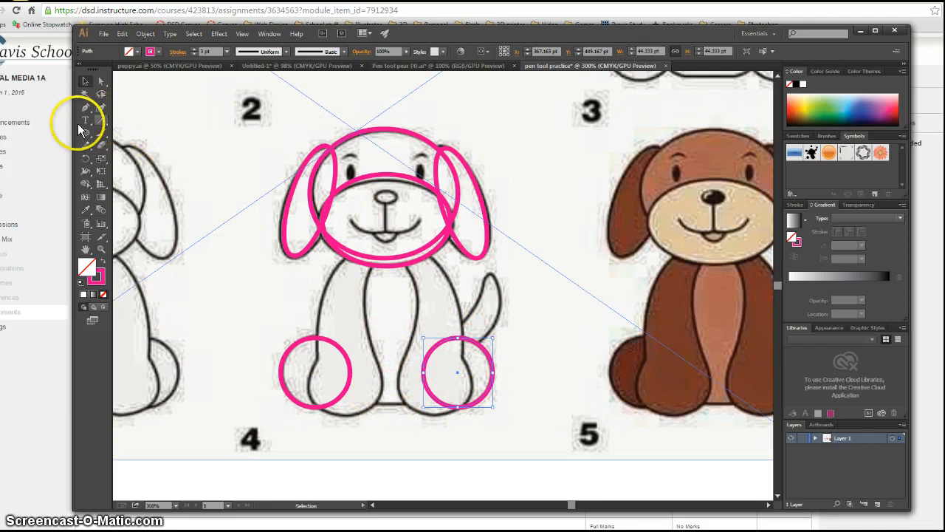
- Draw a closed Pen tool shape for the puppy's chest, running from the chin to a curved lower edge between the front feet
left_click(86, 109)
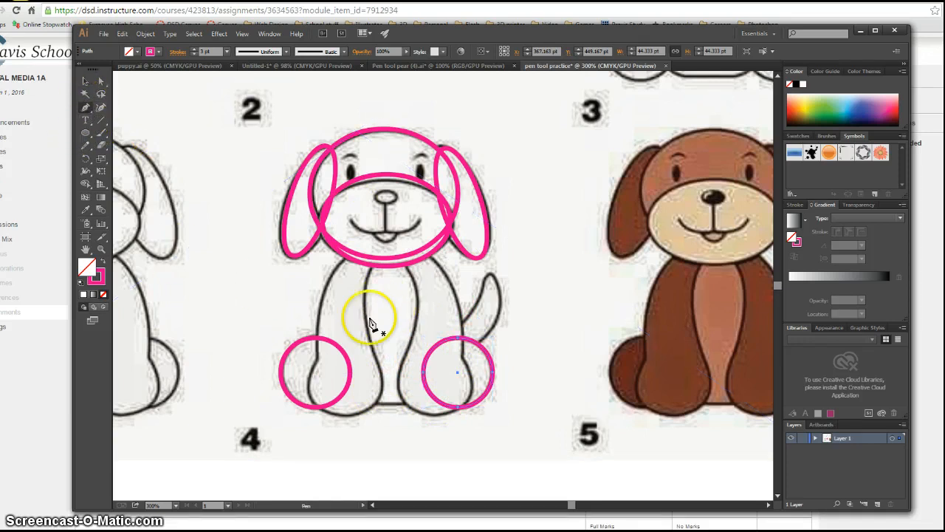
left_click(362, 238)
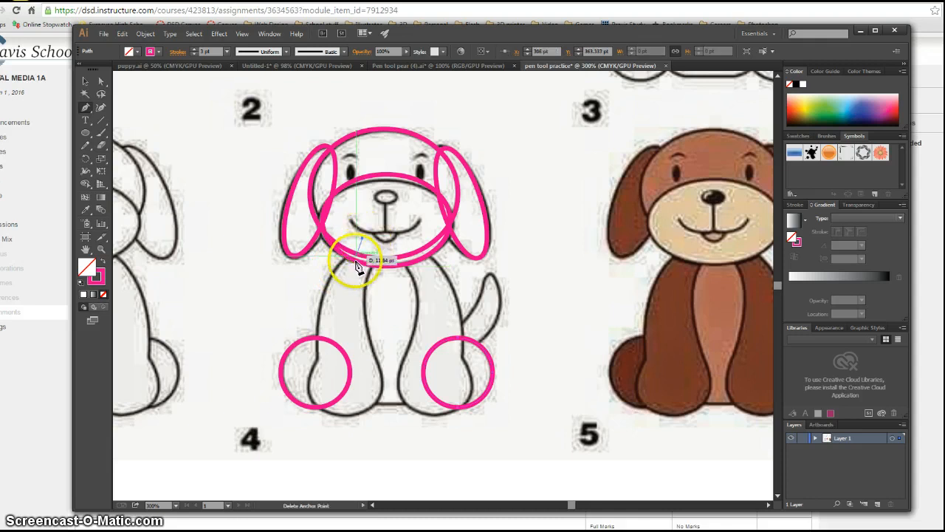
left_click(356, 397)
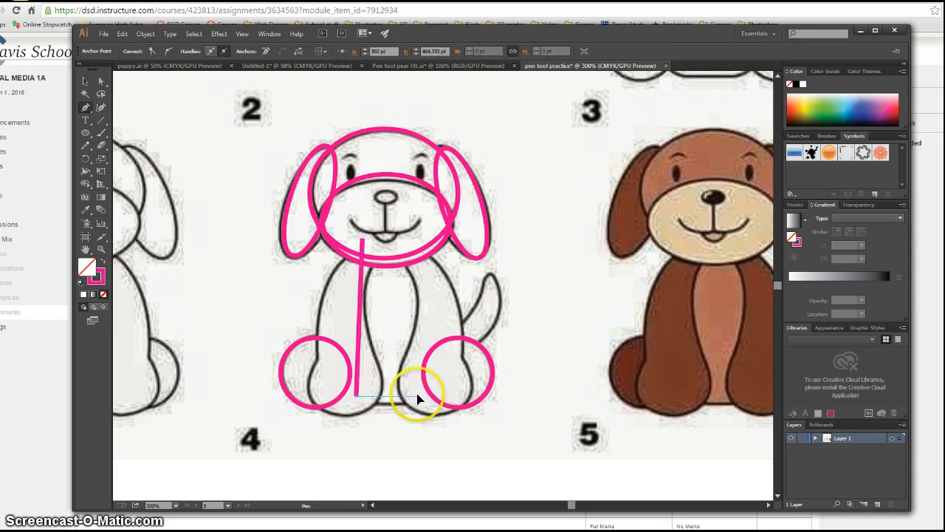
left_click_drag(417, 399, 452, 384)
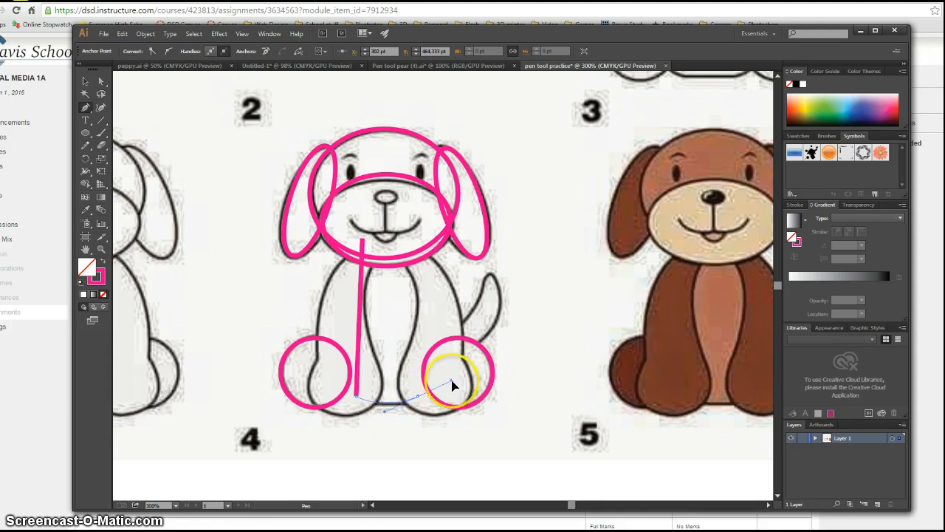
left_click_drag(452, 385, 454, 387)
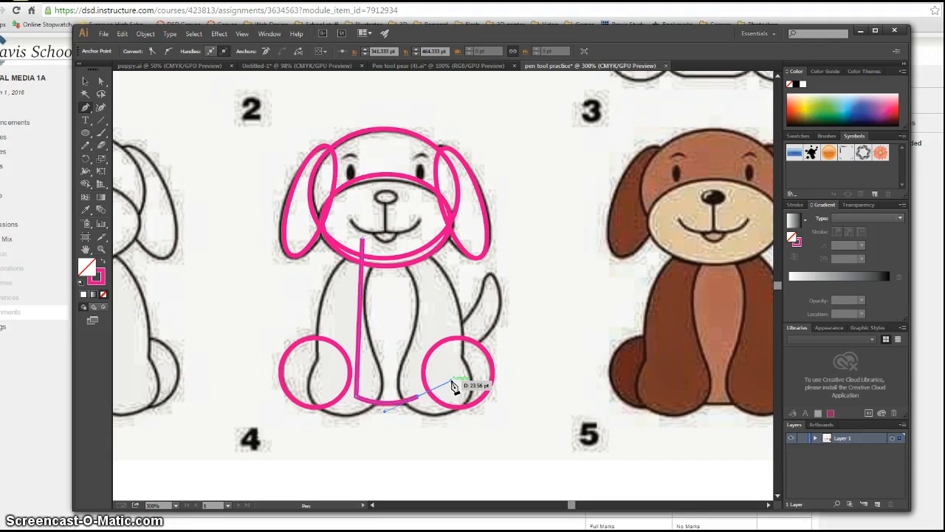
left_click(416, 240)
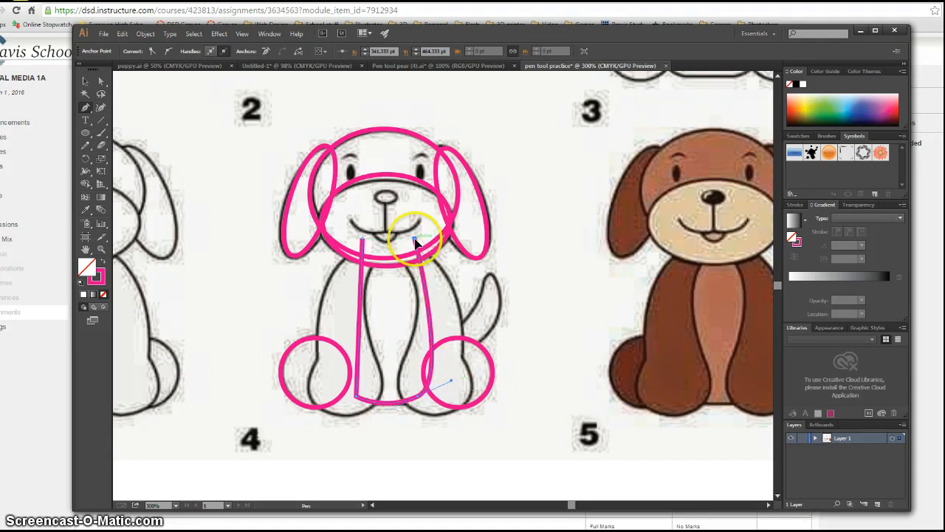
left_click(362, 240)
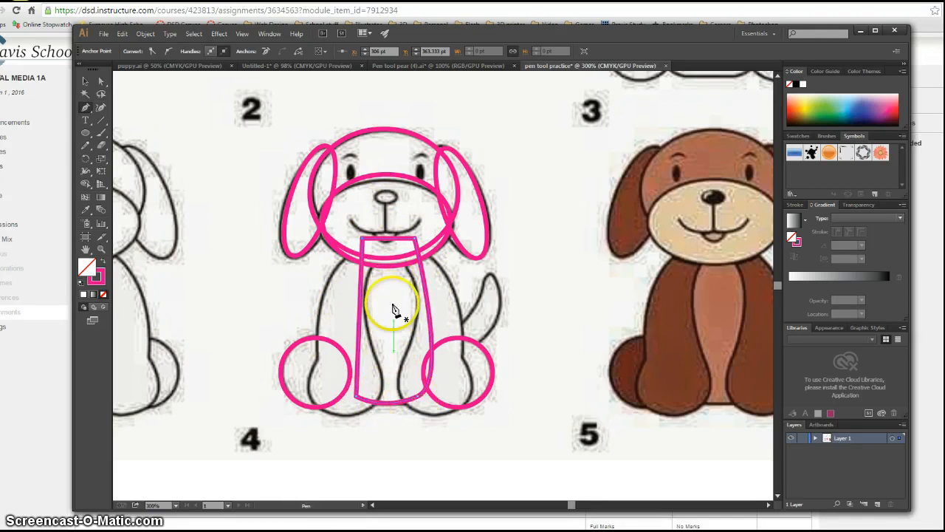
- Trace the puppy's left front leg with the Pen tool as a closed curved outline about 47 by 107 pt, tucked under the head
left_click(345, 259)
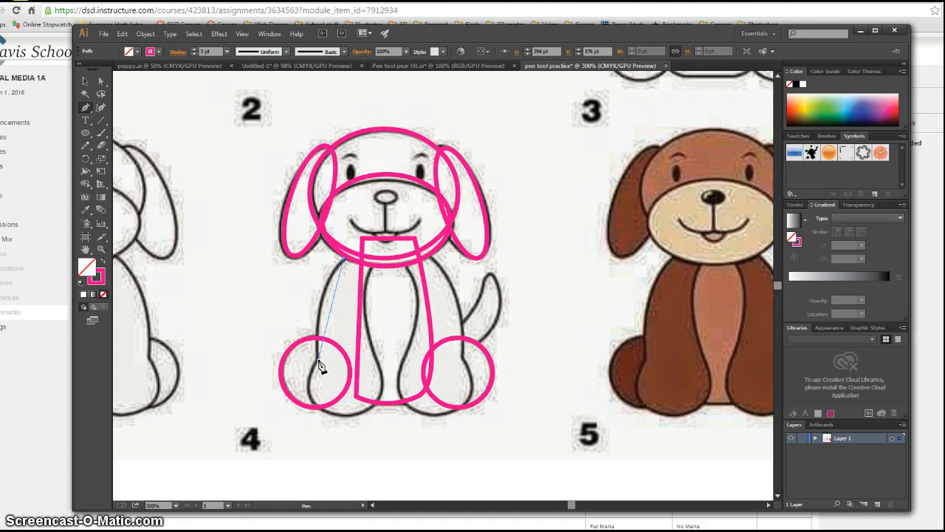
left_click_drag(333, 380, 339, 420)
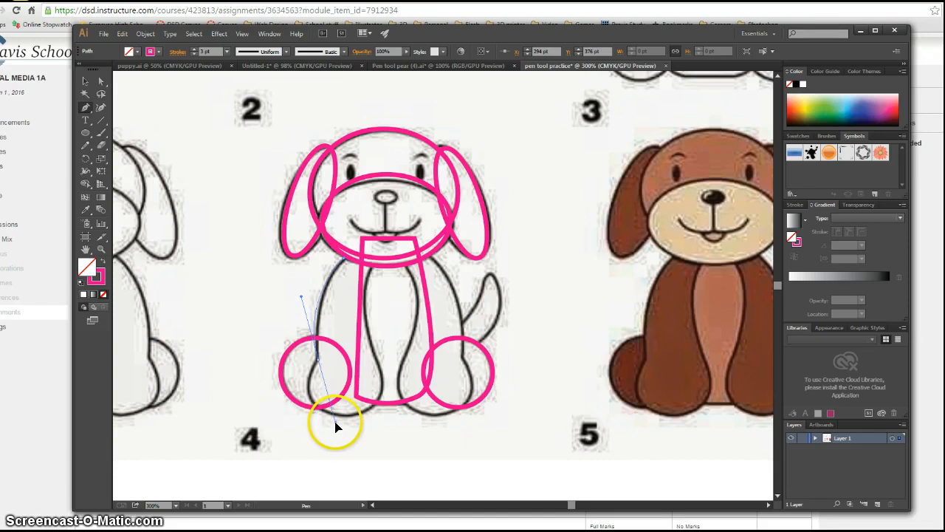
mouse_move(336, 426)
left_mouse_down()
mouse_move(338, 436)
mouse_move(327, 437)
left_mouse_up()
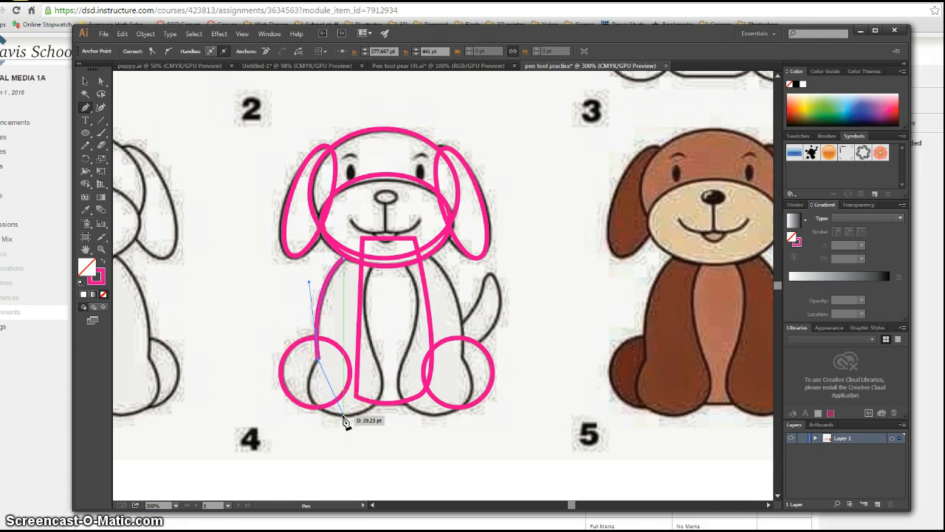
left_click_drag(343, 416, 407, 423)
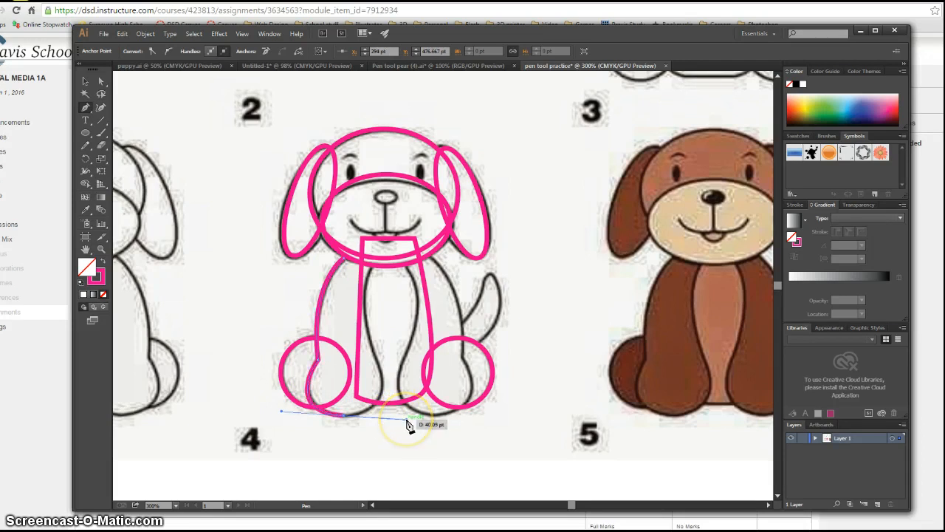
left_click_drag(407, 419, 407, 419)
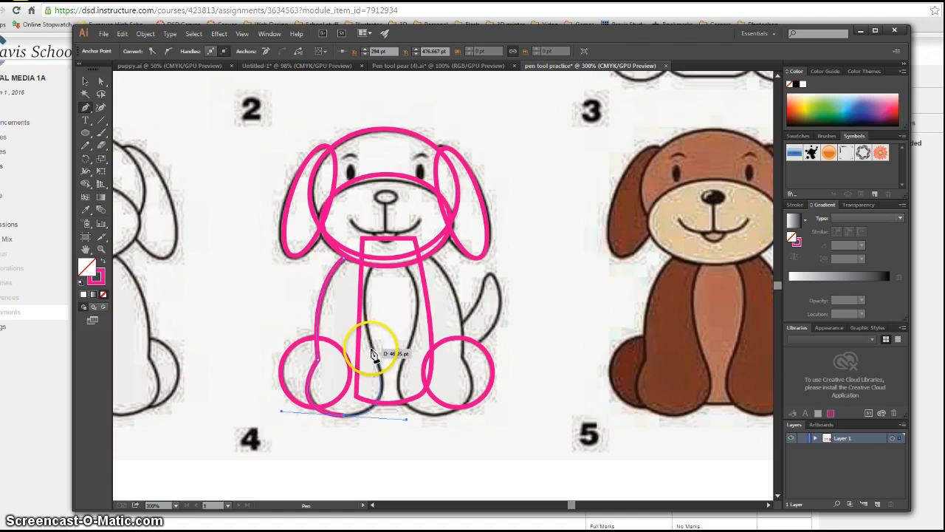
left_click(374, 354)
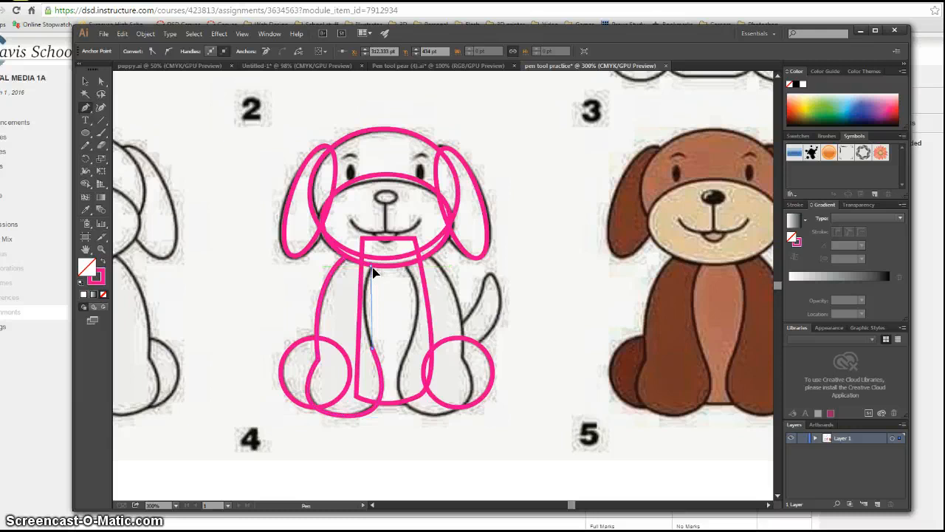
left_click_drag(373, 268, 389, 231)
left_click(345, 258)
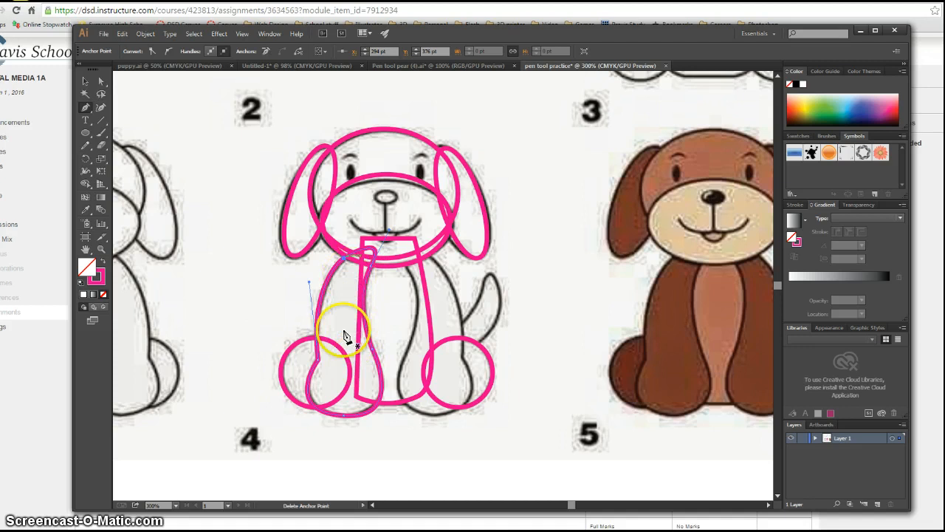
- Duplicate the left front leg outline and move the copy across to the puppy's right front leg
left_click(85, 81)
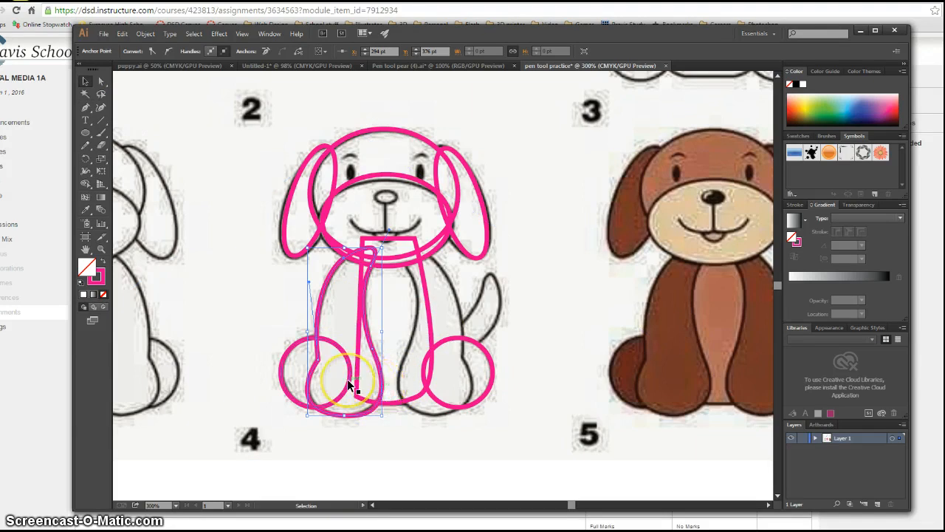
left_click(323, 291)
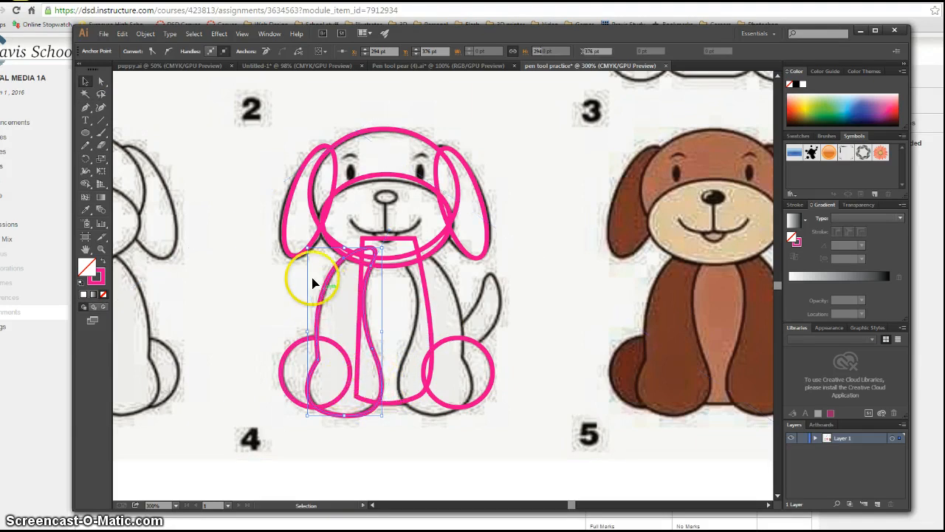
left_click(334, 318)
left_click(359, 415)
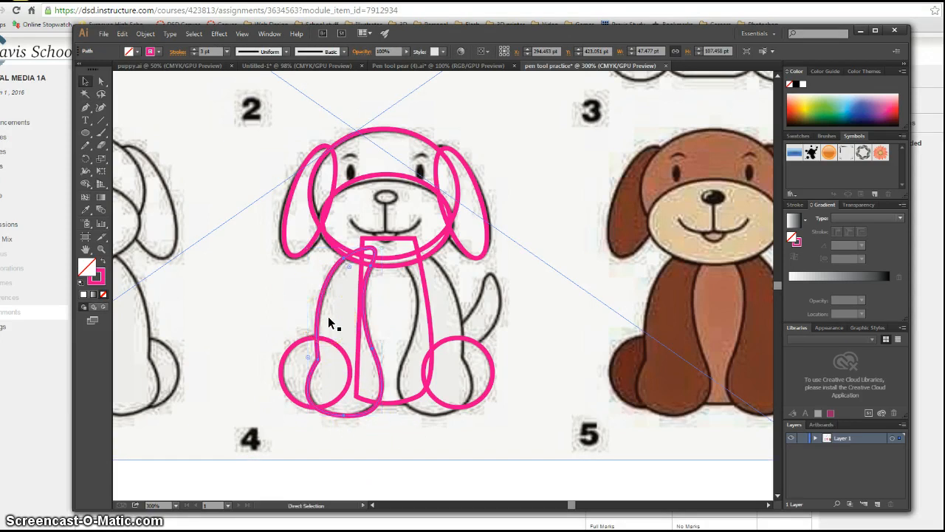
key("v")
left_click_drag(369, 322, 469, 285)
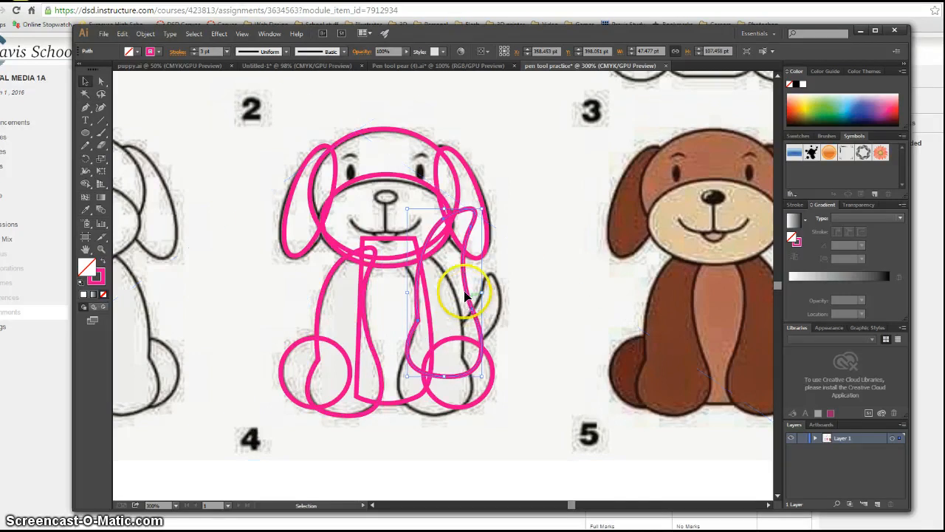
- Reflect the copied front leg outline across the vertical axis and place it over the puppy's right front leg
left_click(147, 34)
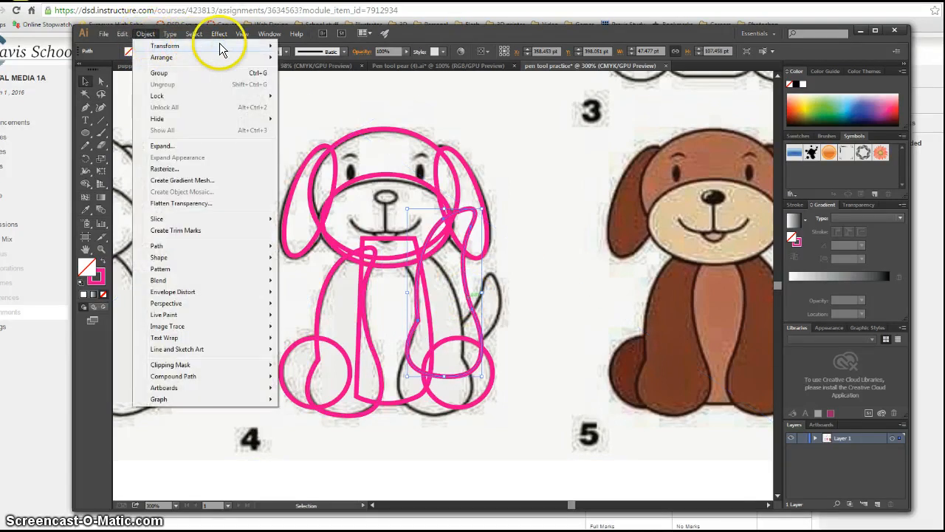
mouse_move(275, 48)
left_click(303, 84)
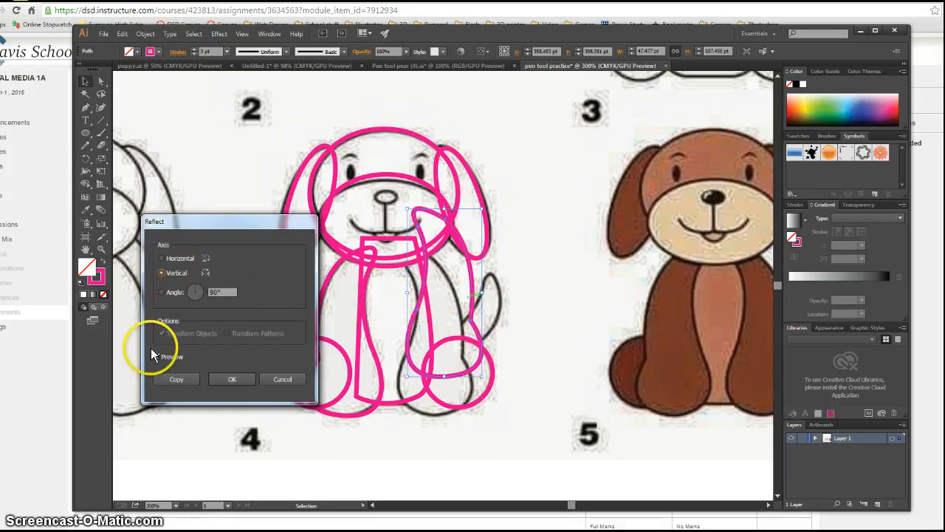
left_click(231, 379)
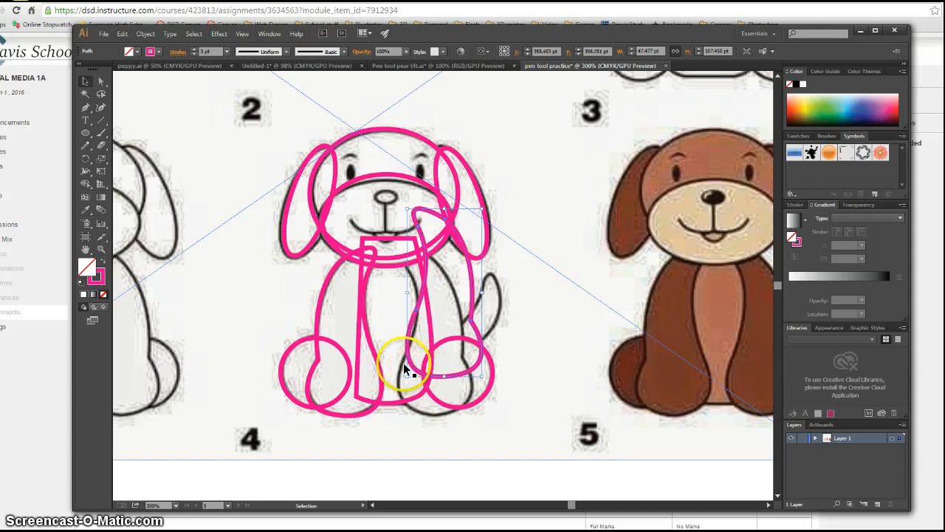
left_click_drag(415, 371, 403, 411)
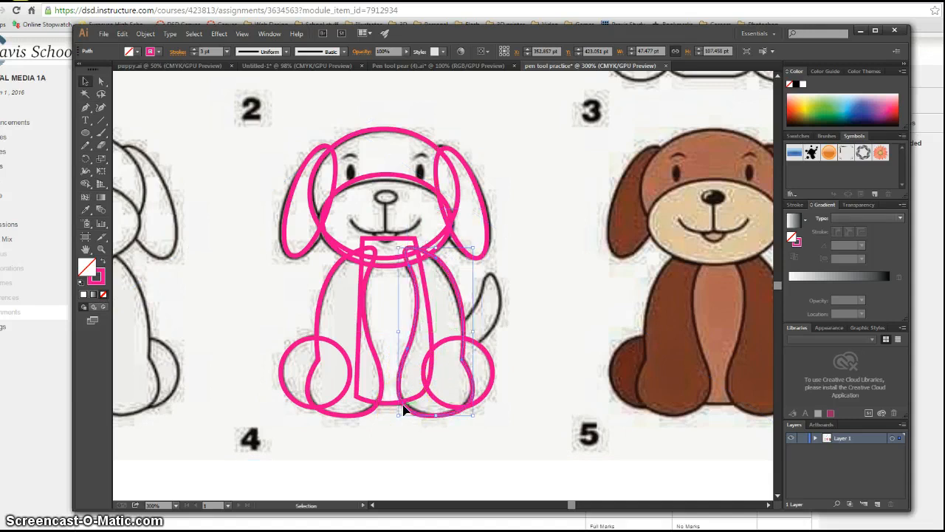
left_click(442, 426)
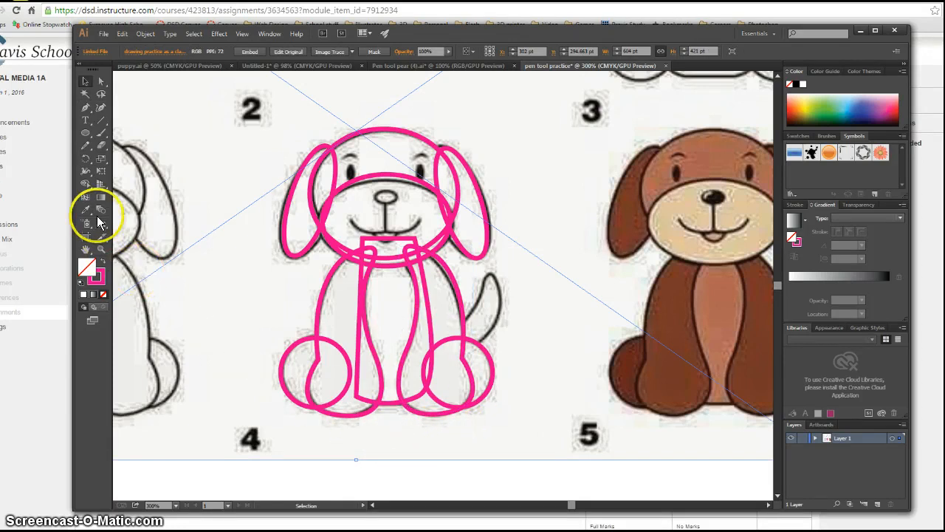
- Trace the puppy's tail with the Pen tool as a closed curved shape, from beside the right hind foot up to the tip and back
left_click(86, 110)
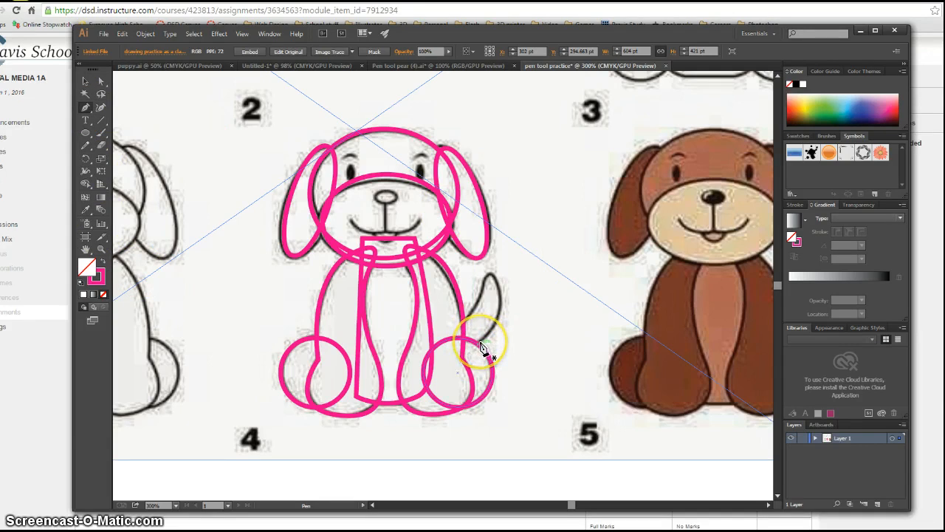
left_click(481, 343)
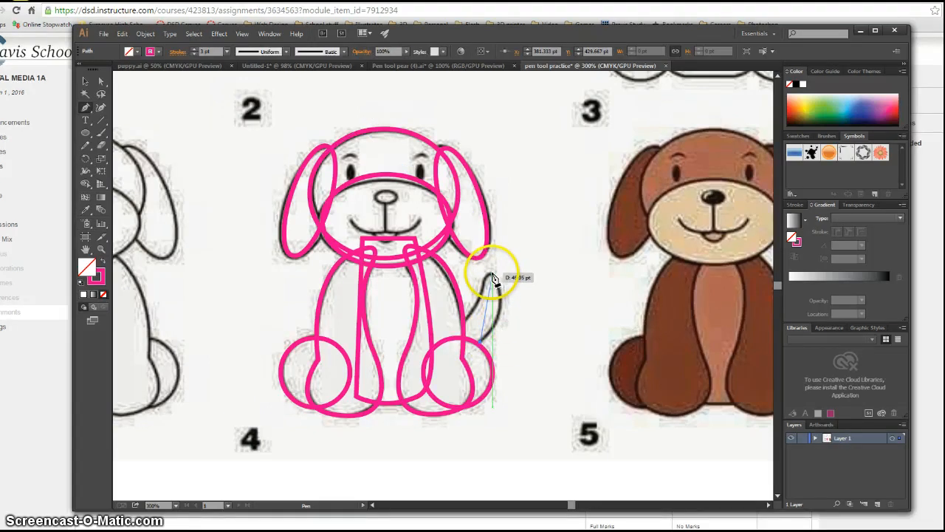
left_click_drag(492, 276, 474, 232)
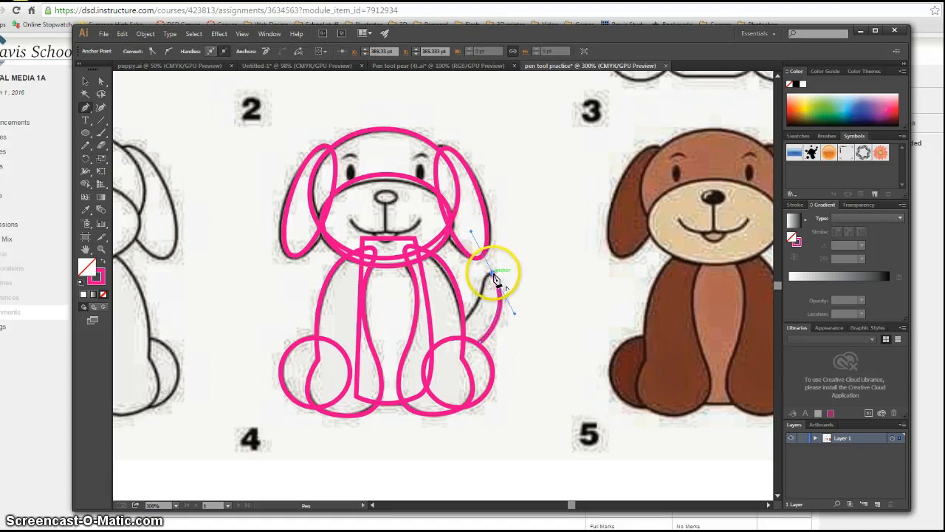
left_click_drag(493, 276, 485, 290)
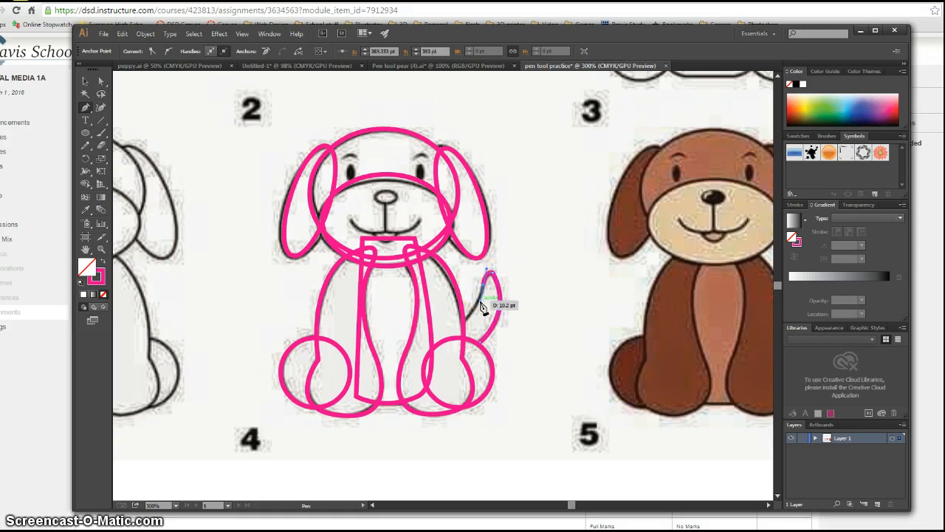
left_click_drag(473, 314, 469, 327)
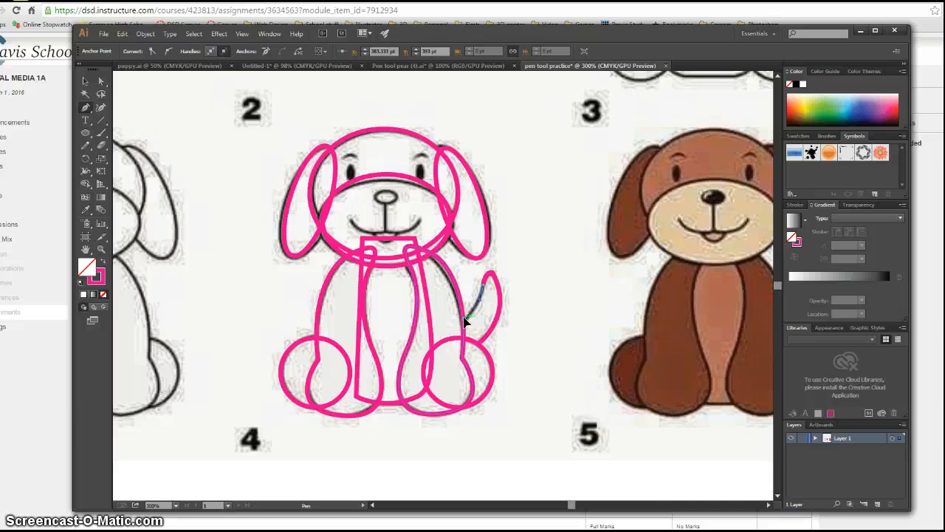
left_click_drag(466, 328, 485, 347)
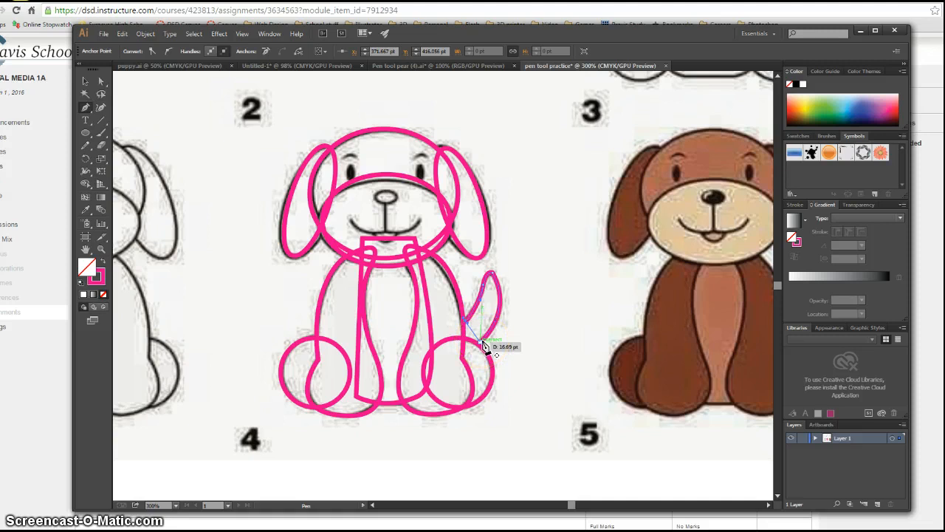
left_click(484, 347)
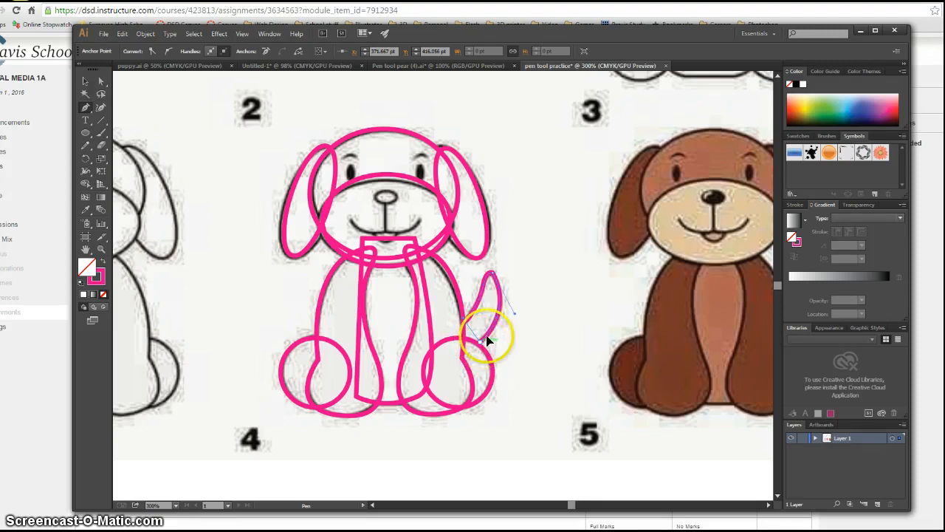
left_click_drag(495, 328, 517, 324)
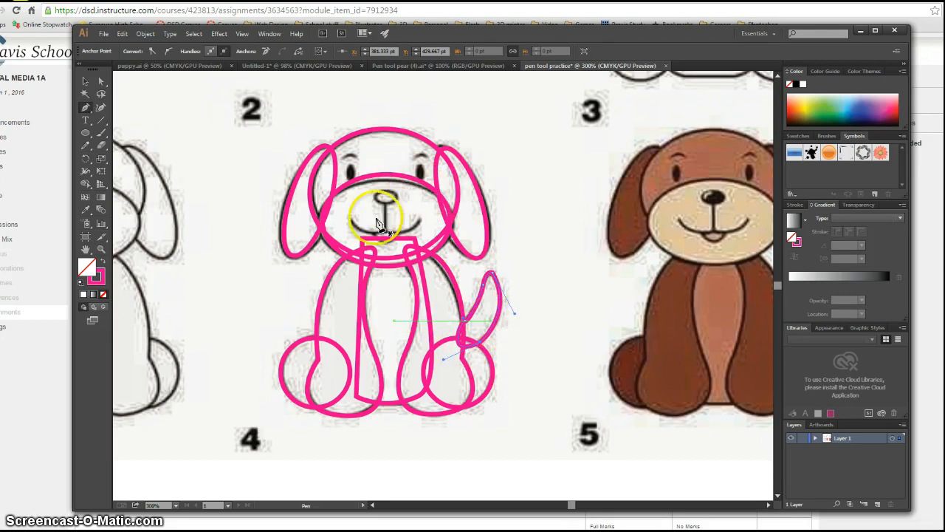
- Trace the puppy's smile with the Pen tool as an open two-part curve about 45 pt wide, meeting below the nose
scroll(377, 221, "up", 3)
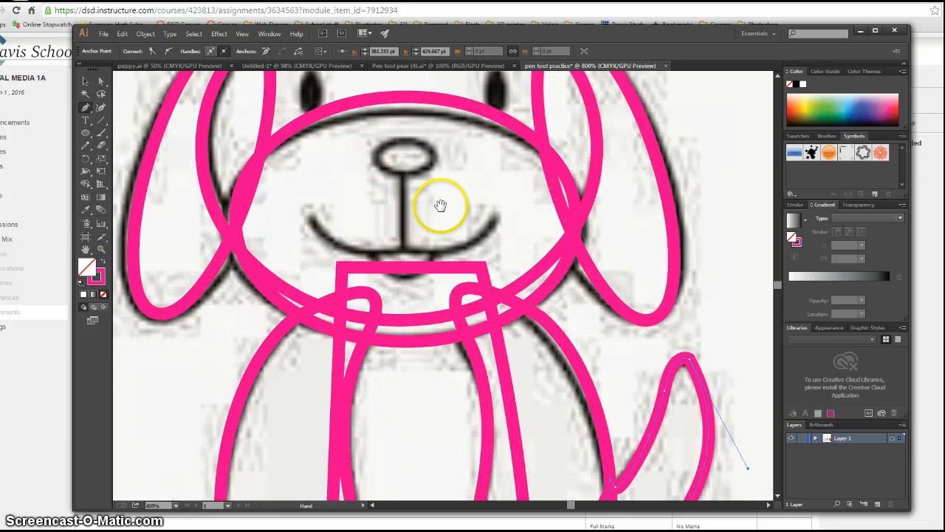
scroll(439, 221, "up", 2)
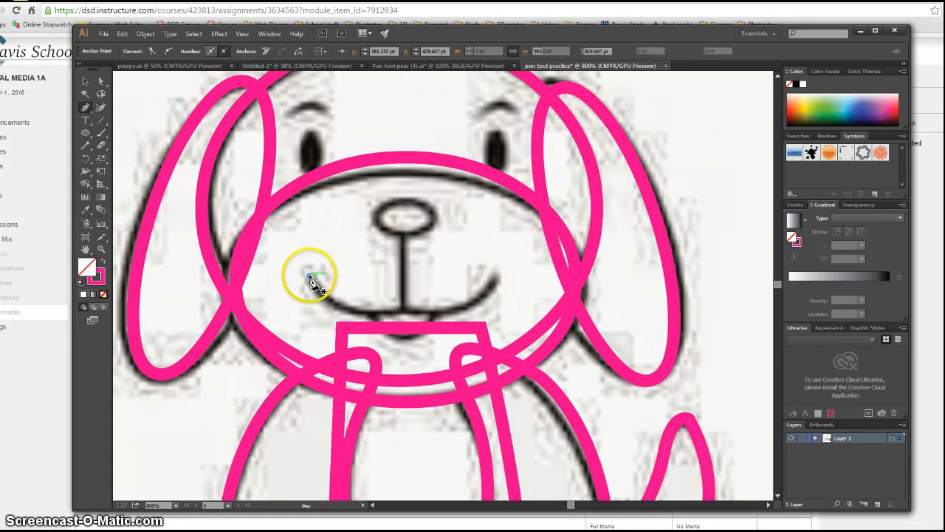
left_click(310, 277)
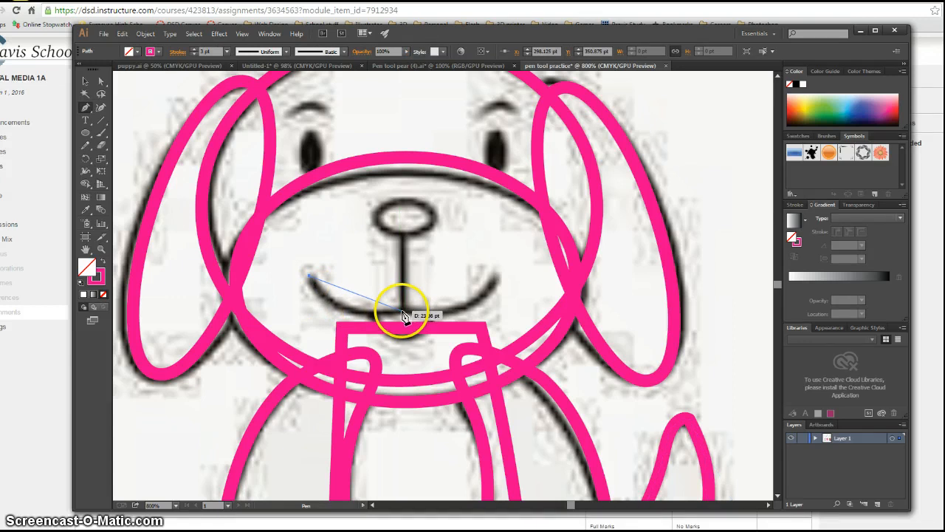
mouse_move(401, 311)
left_mouse_down()
mouse_move(409, 285)
mouse_move(446, 276)
mouse_move(469, 293)
mouse_move(480, 281)
mouse_move(484, 299)
left_mouse_up()
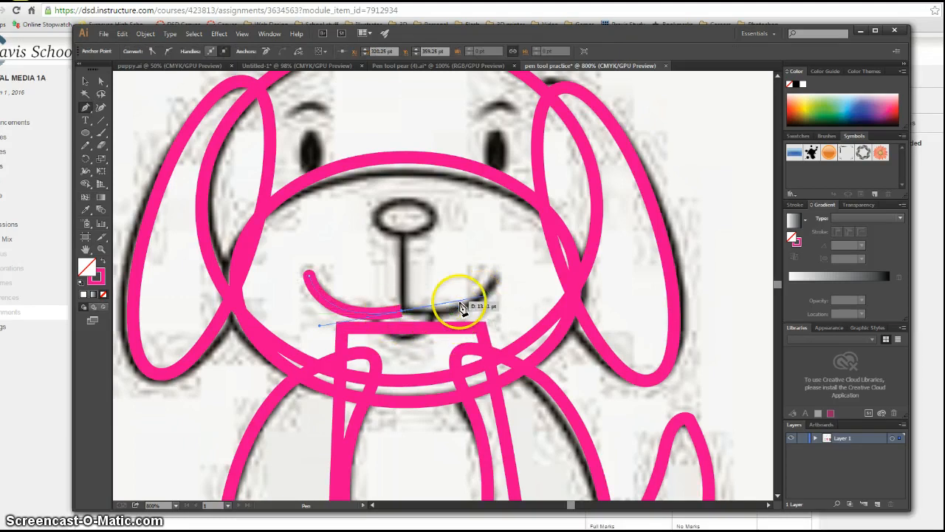
left_click(403, 312)
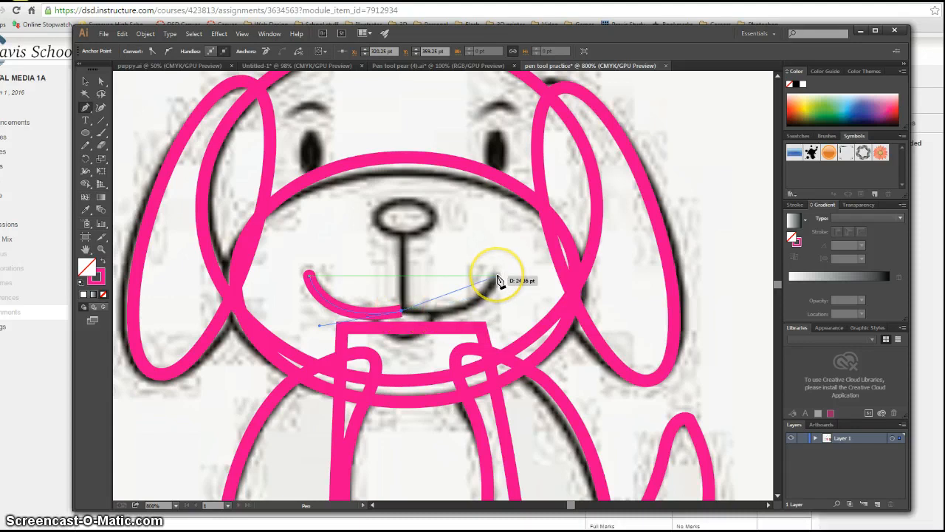
mouse_move(497, 279)
left_mouse_down()
mouse_move(501, 255)
mouse_move(467, 227)
mouse_move(512, 231)
mouse_move(522, 212)
mouse_move(530, 222)
left_mouse_up()
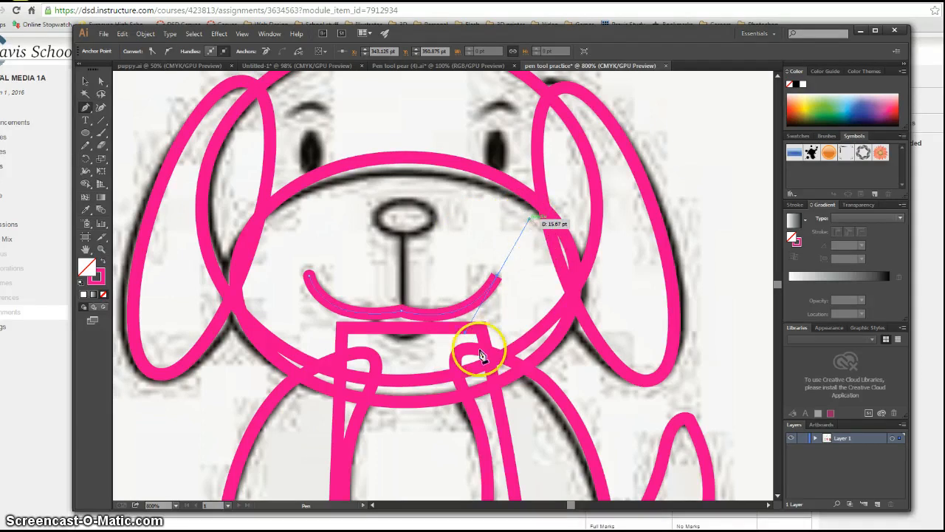
key("Escape")
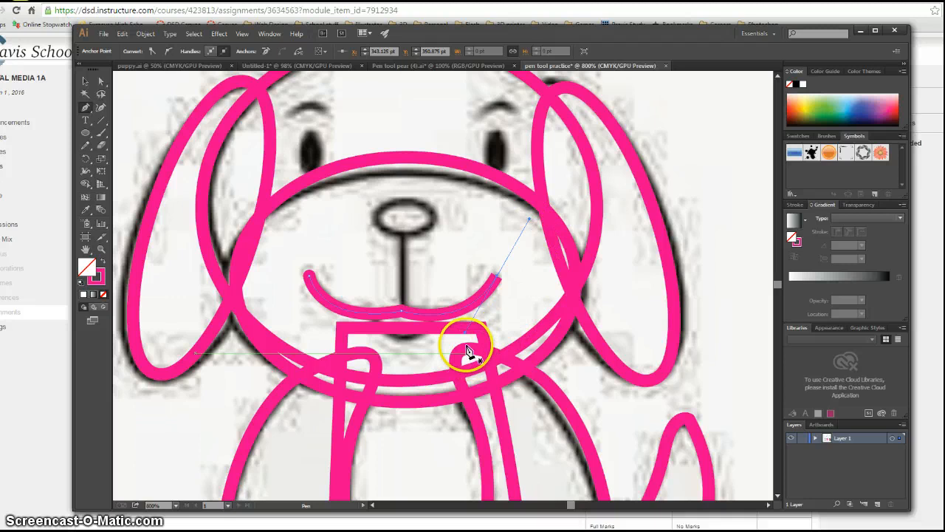
- Draw a straight Pen tool line from the nose to the mouth's centre and a small curved lower lip beneath the smile
left_click(402, 234)
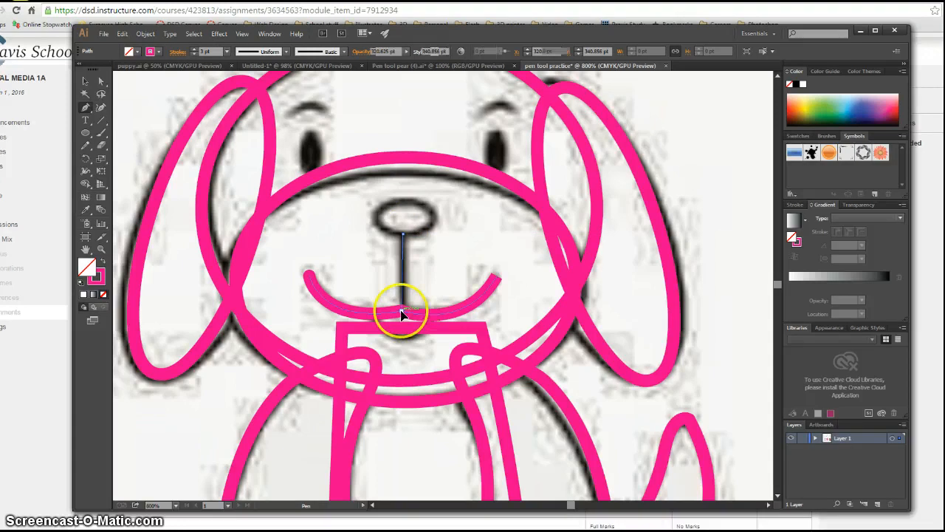
left_click(403, 310)
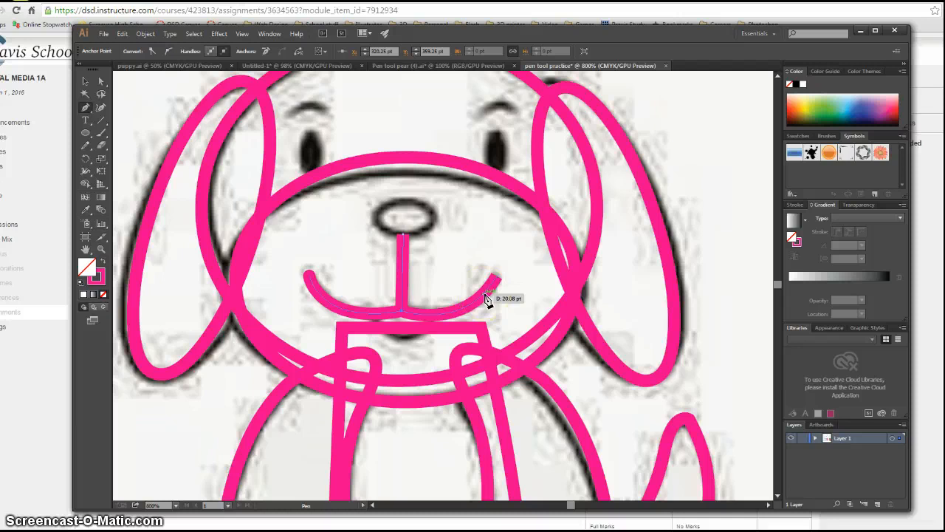
key("Escape")
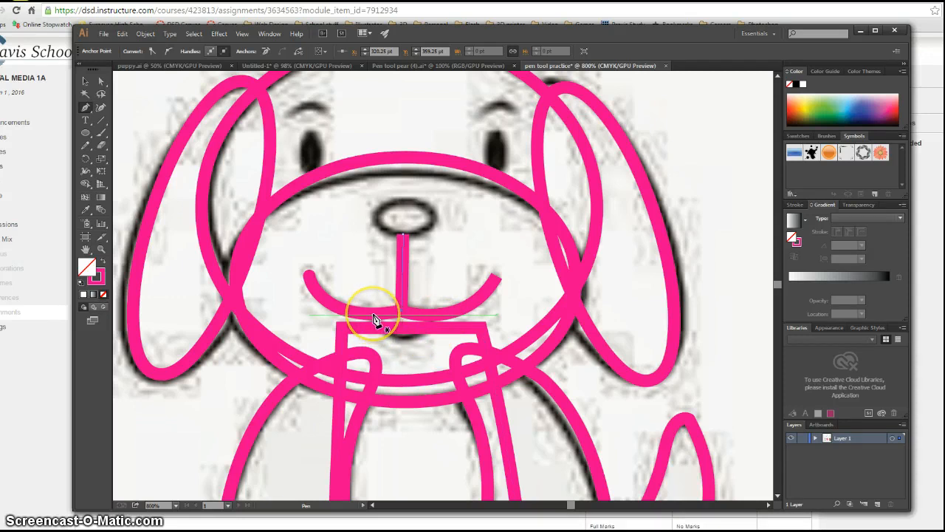
left_click_drag(374, 319, 496, 306)
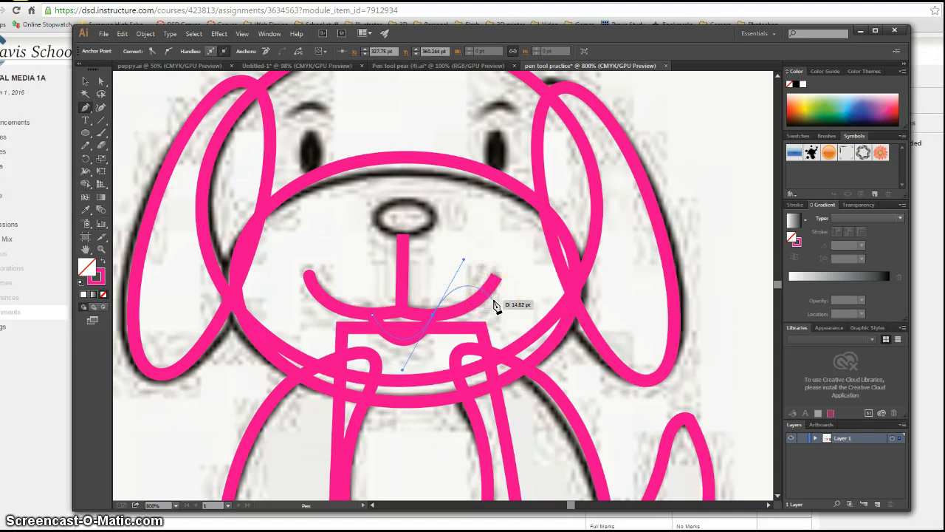
key("Escape")
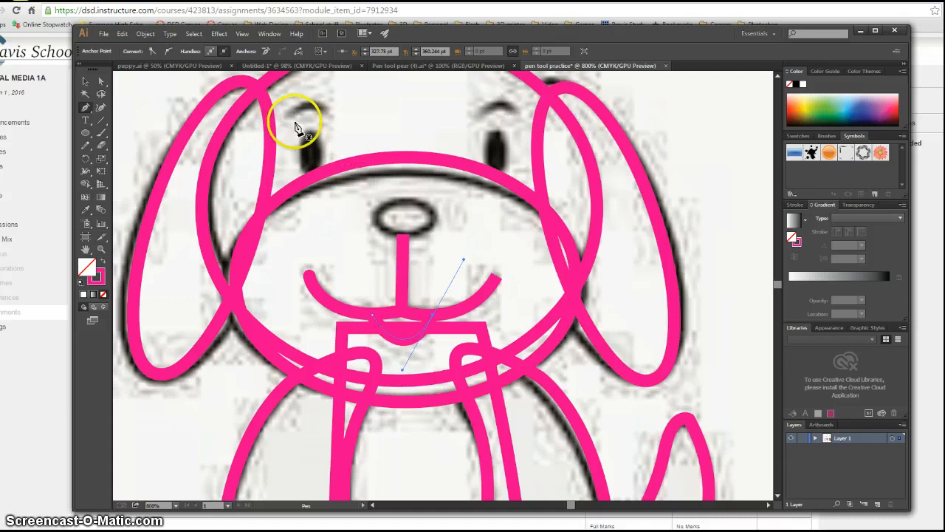
- Trace both of the puppy's eyebrows with the Pen tool as short arched curves about 10 pt wide
left_click(287, 116)
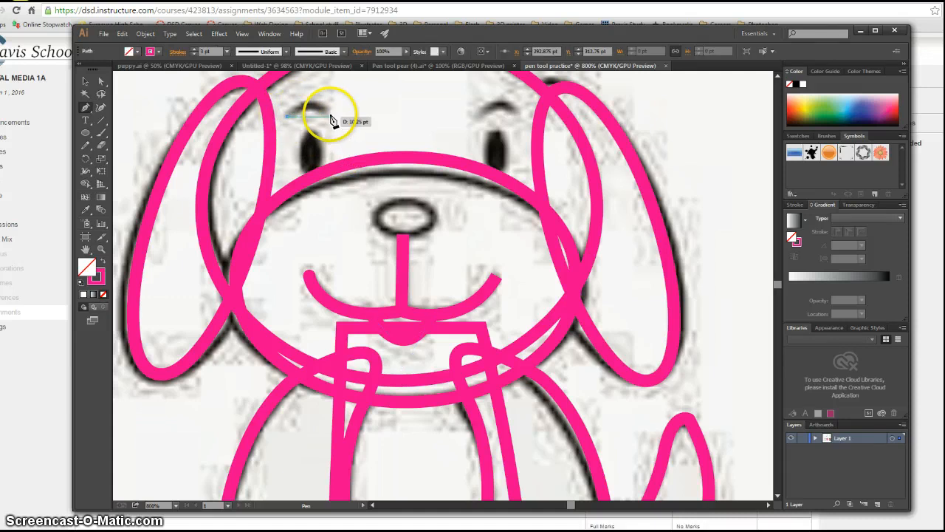
mouse_move(330, 116)
left_mouse_down()
mouse_move(348, 131)
mouse_move(351, 152)
left_mouse_up()
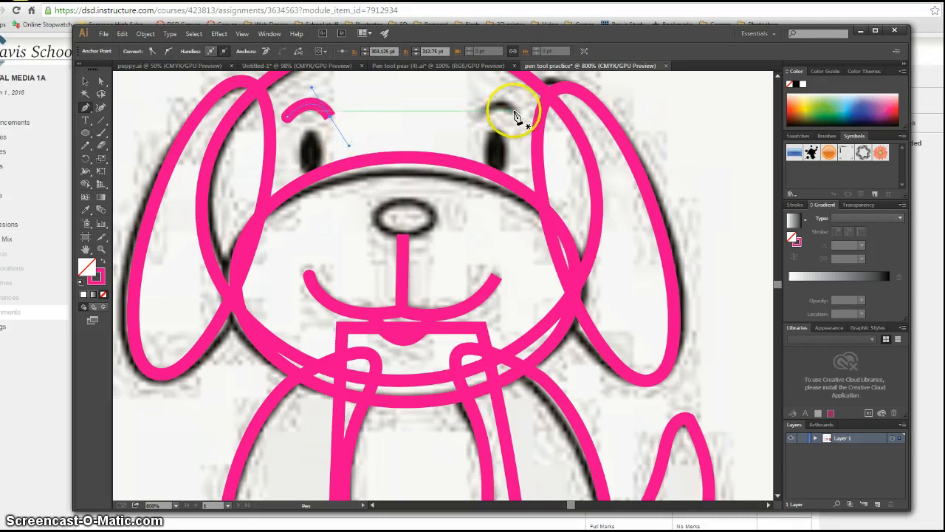
mouse_move(517, 112)
left_mouse_down()
mouse_move(508, 97)
mouse_move(483, 110)
mouse_move(481, 131)
mouse_move(458, 148)
left_mouse_up()
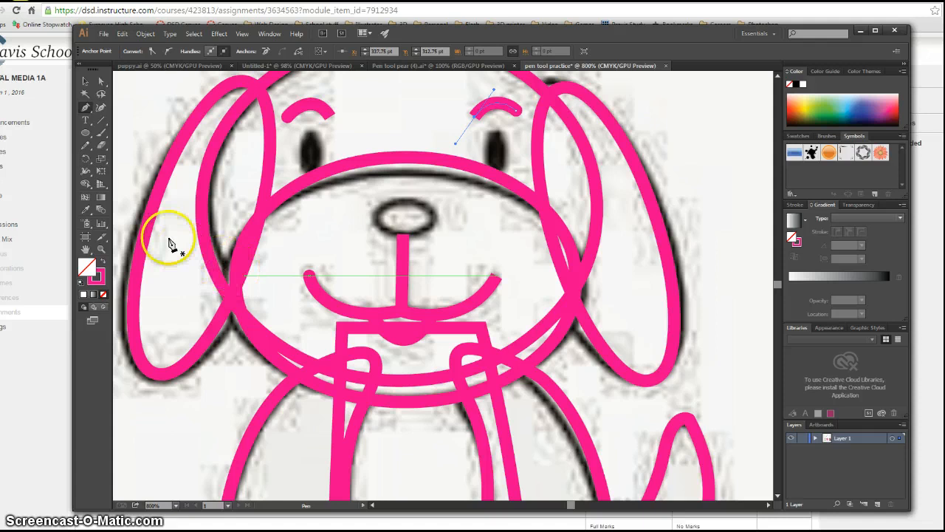
left_click(86, 133)
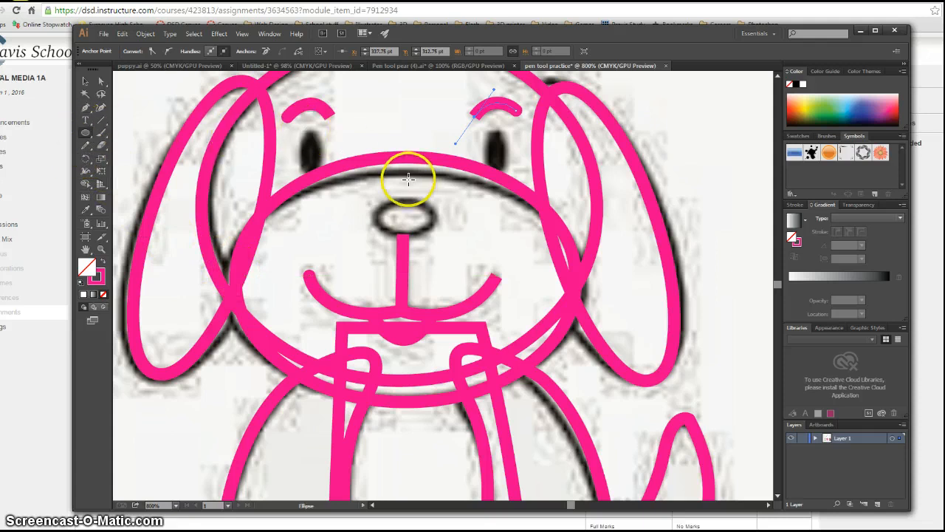
left_click(385, 161)
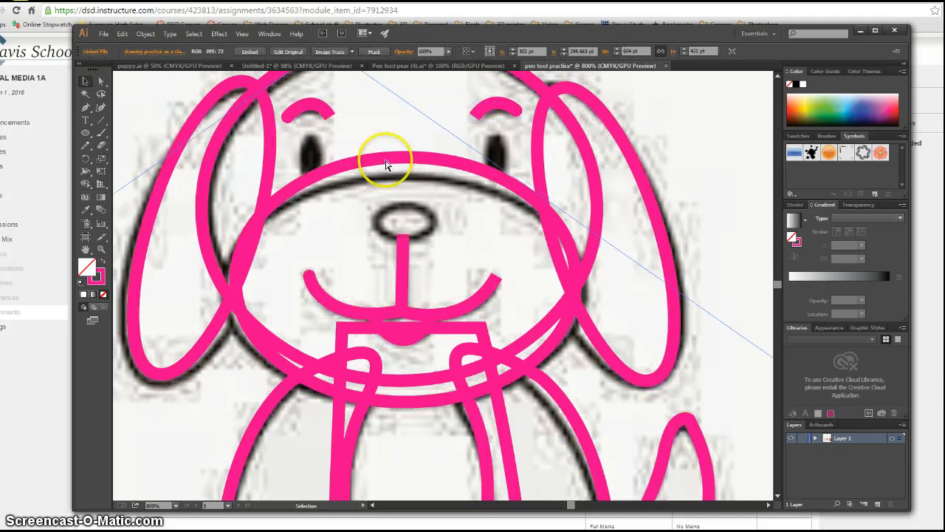
key("Up")
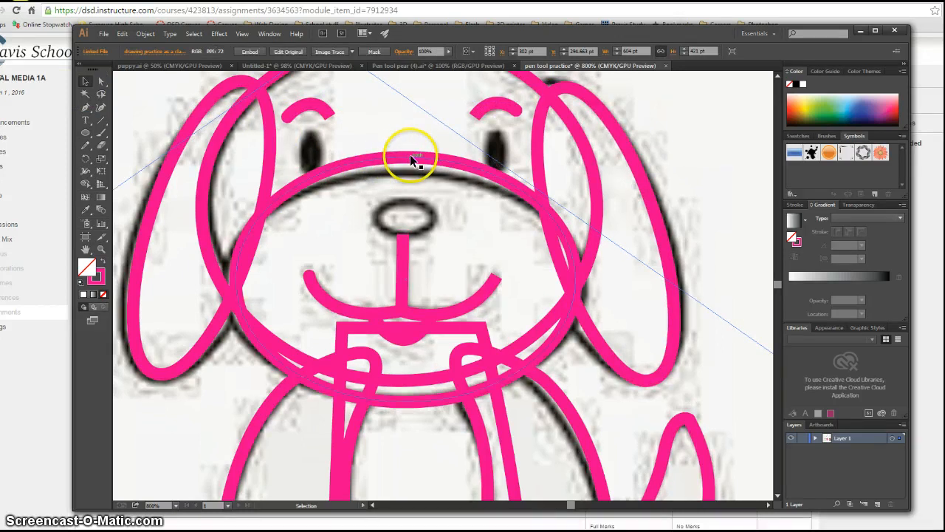
- Move the muzzle ellipse slightly down and reduce its height to about 56 pt to fit the snout outline
left_click(411, 158)
left_click_drag(411, 158, 412, 161)
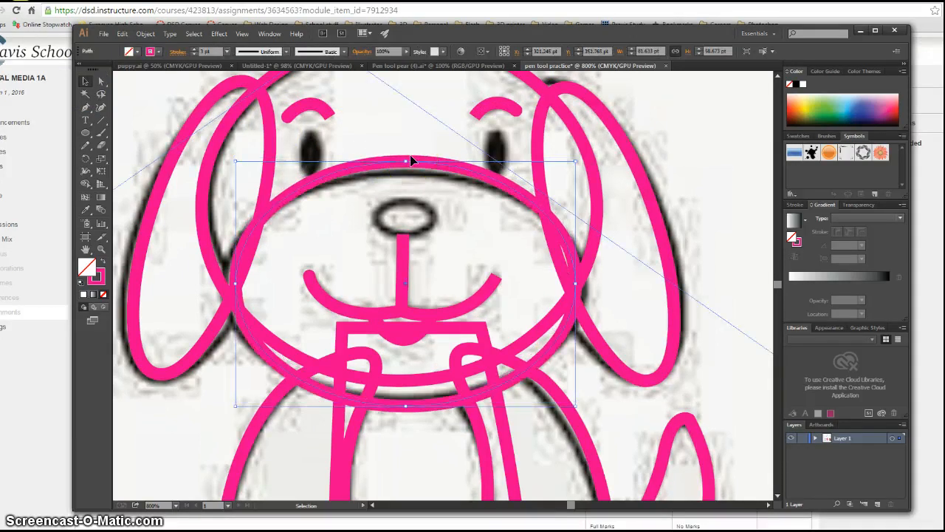
key("Down")
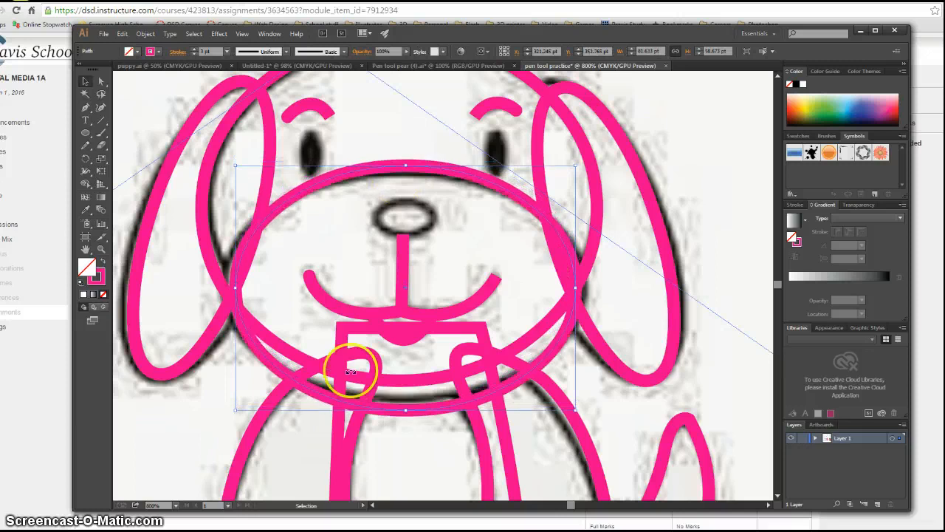
left_click_drag(407, 408, 407, 399)
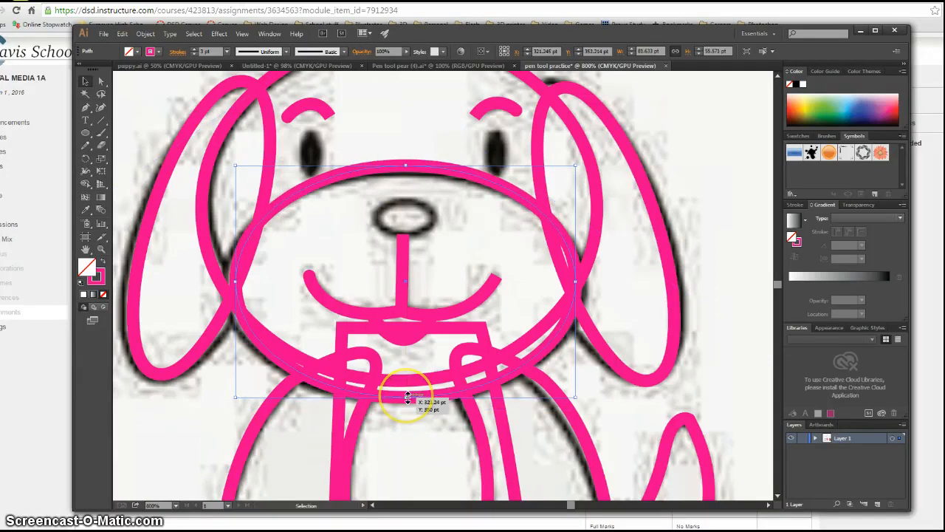
left_click_drag(407, 397, 407, 403)
- Draw an ellipse about 3.9 by 10.6 pt over the puppy's left eye and set its stroke weight to 1 pt
left_click(85, 133)
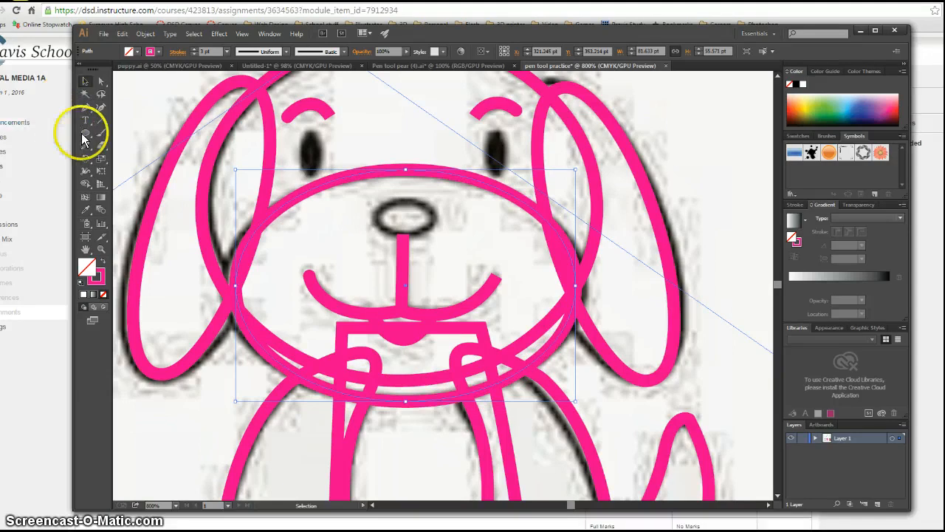
left_click_drag(307, 144, 318, 175)
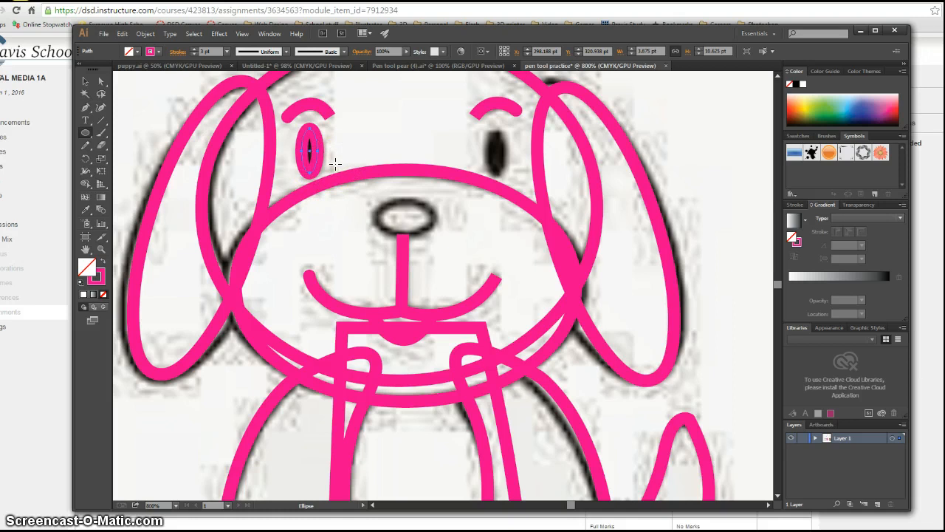
left_click(195, 54)
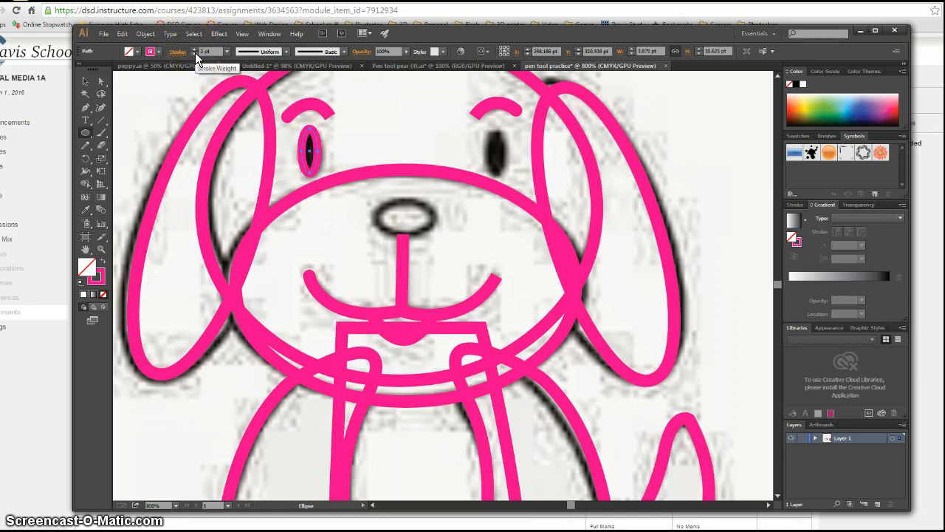
left_click(194, 54)
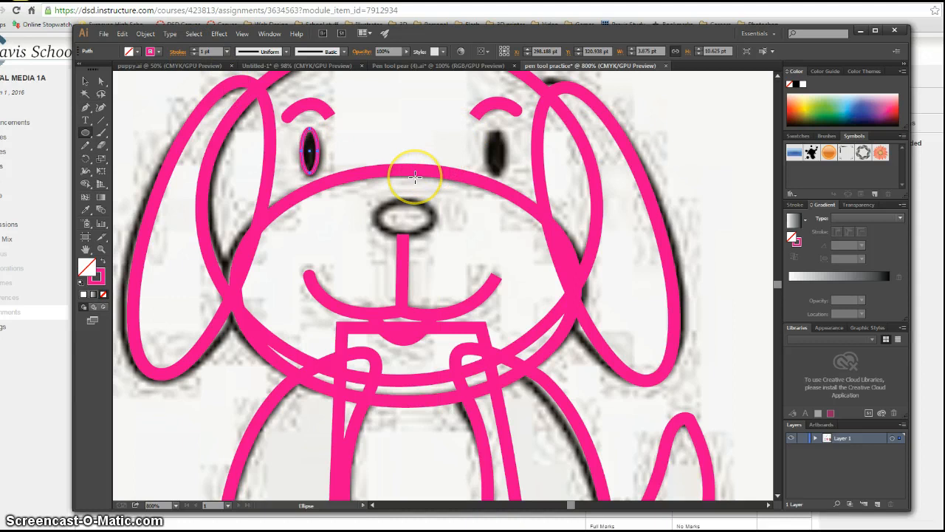
- Copy the eye ellipse and place the duplicate over the puppy's other eye
key("v")
key("ctrl+c")
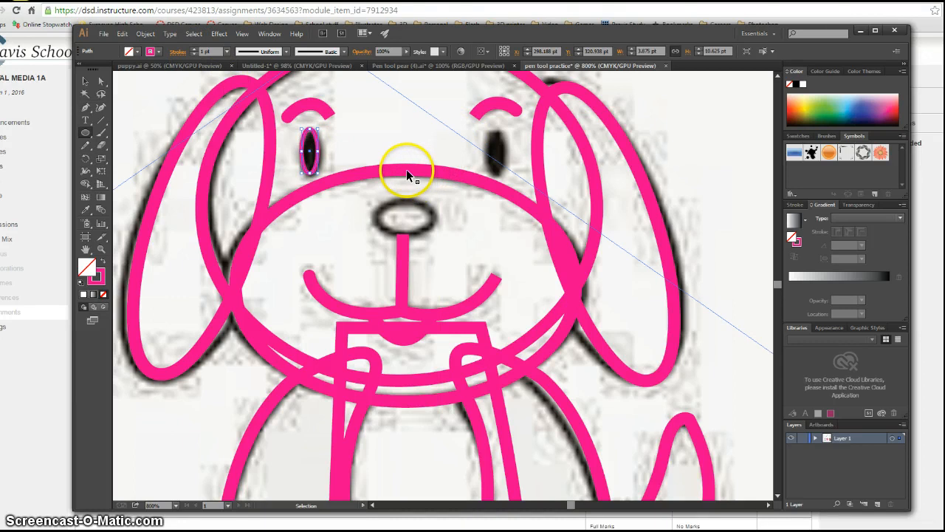
key("ctrl+v")
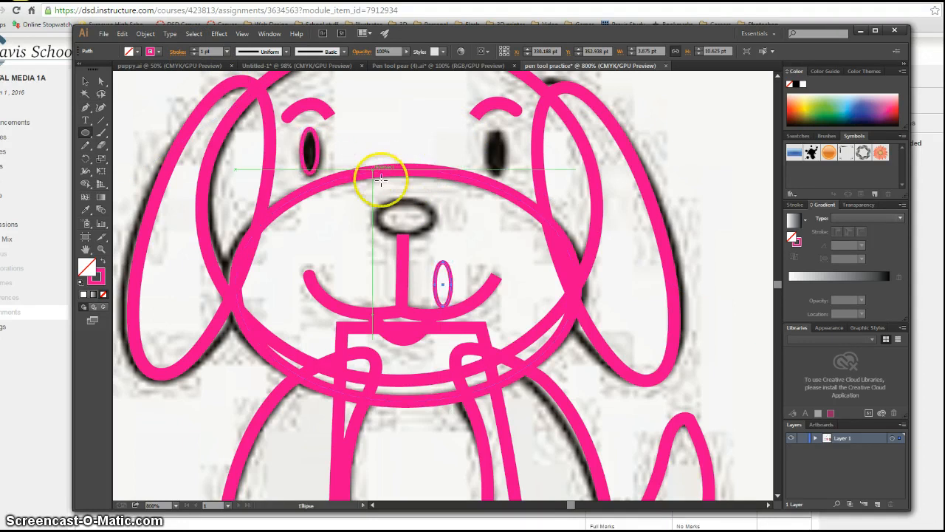
left_click(449, 273)
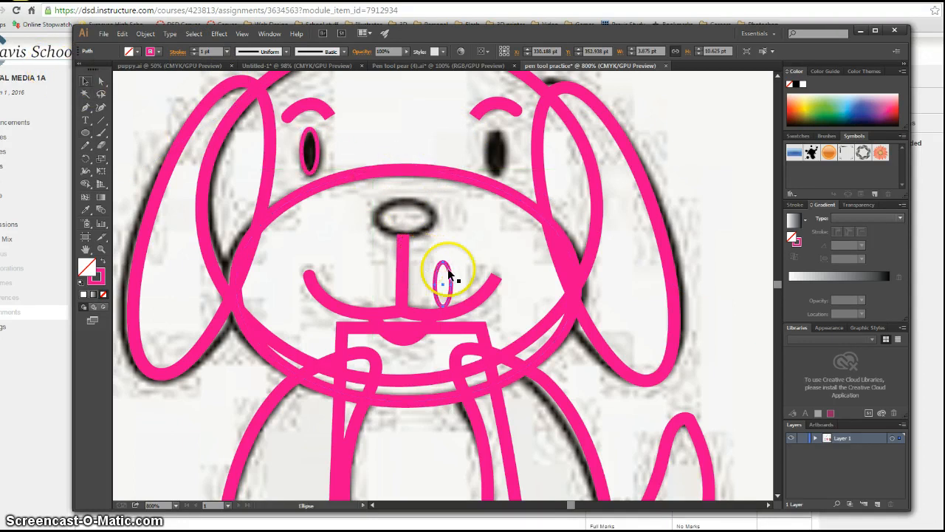
left_click_drag(449, 273, 500, 143)
- Trace the puppy's nose with an ellipse about 15.6 by 9.9 pt
left_click(86, 133)
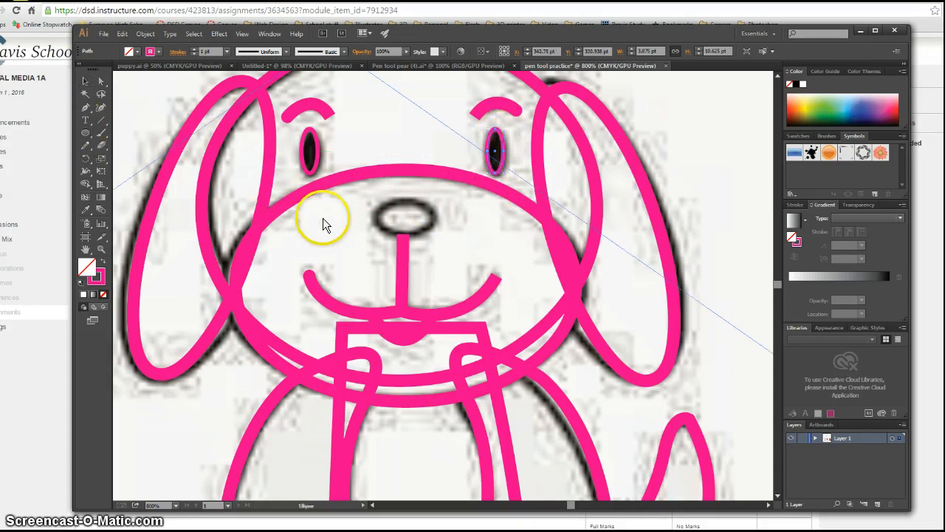
mouse_move(373, 214)
left_mouse_down()
mouse_move(413, 221)
mouse_move(441, 241)
mouse_move(437, 224)
mouse_move(435, 236)
left_mouse_up()
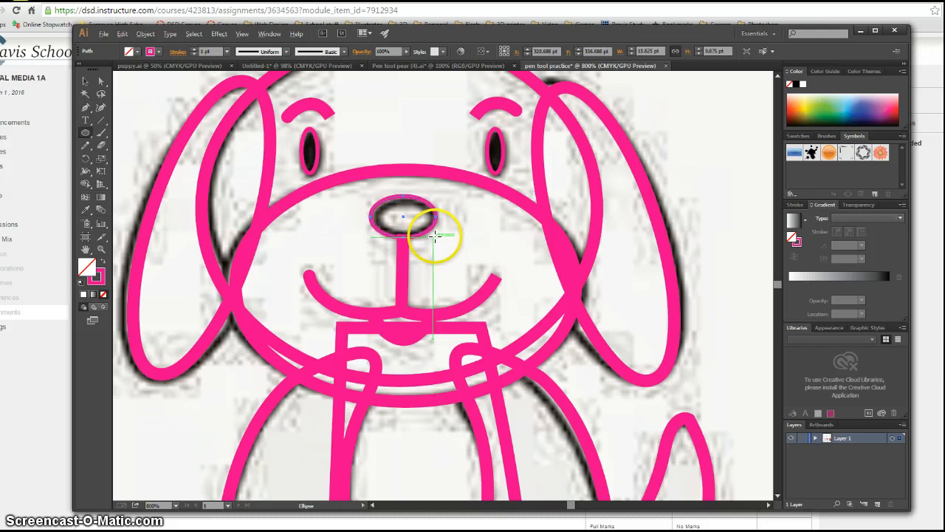
scroll(435, 235, "down", 3)
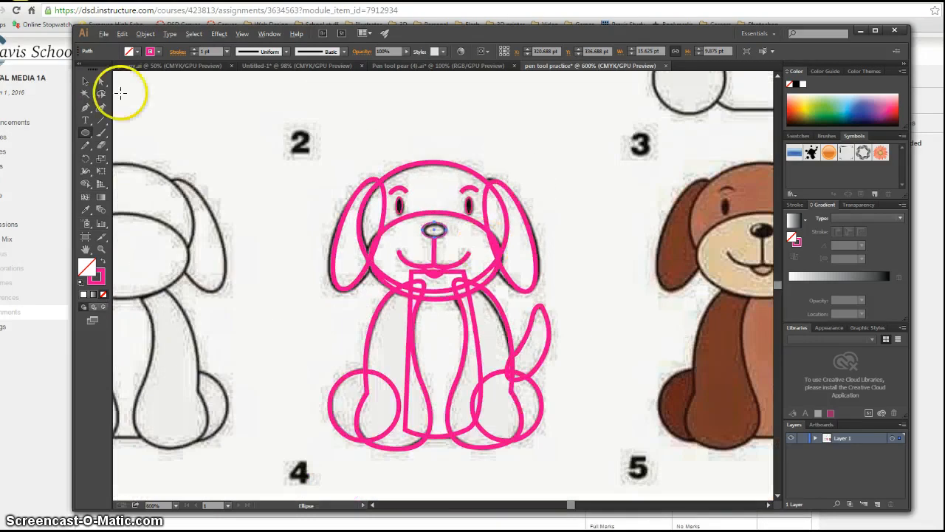
- Select both legs and both haunch circles and apply the darkest brown swatch to their fill and stroke
left_click(85, 81)
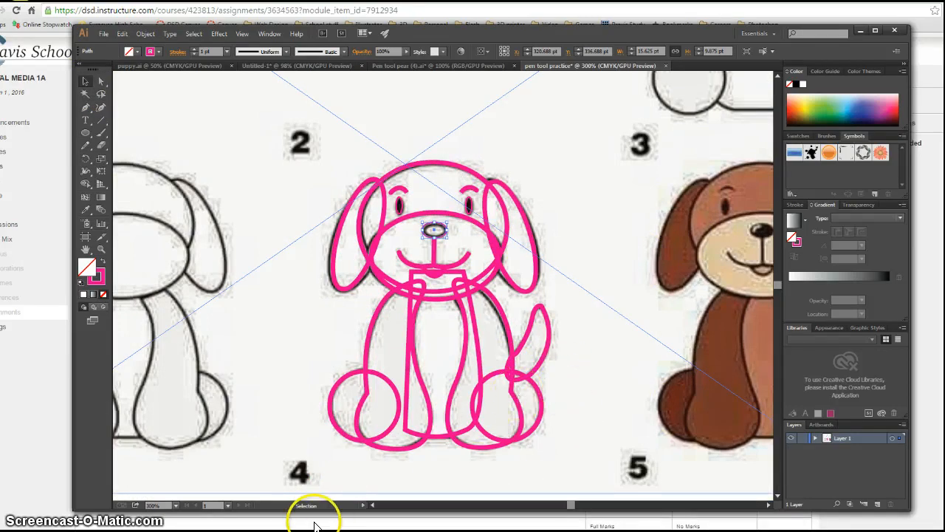
left_click(336, 399)
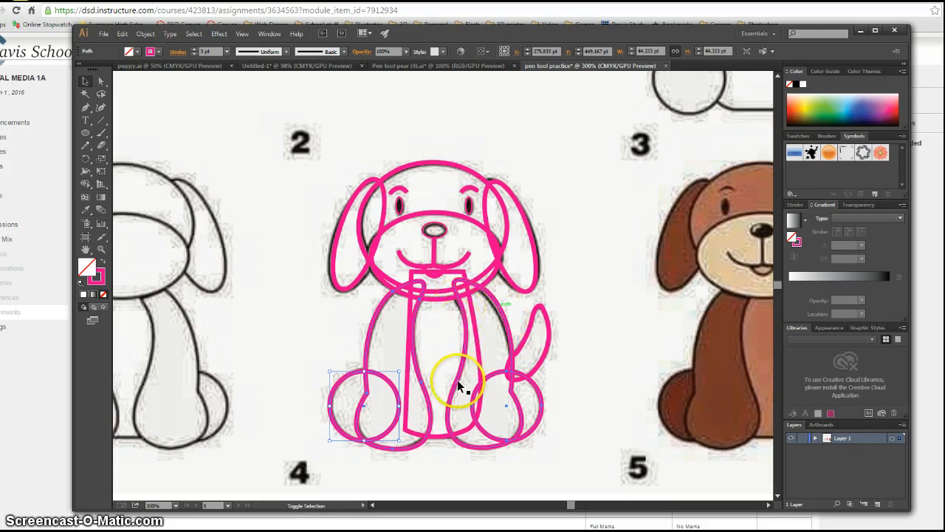
left_click(456, 423, "shift")
left_click(137, 50)
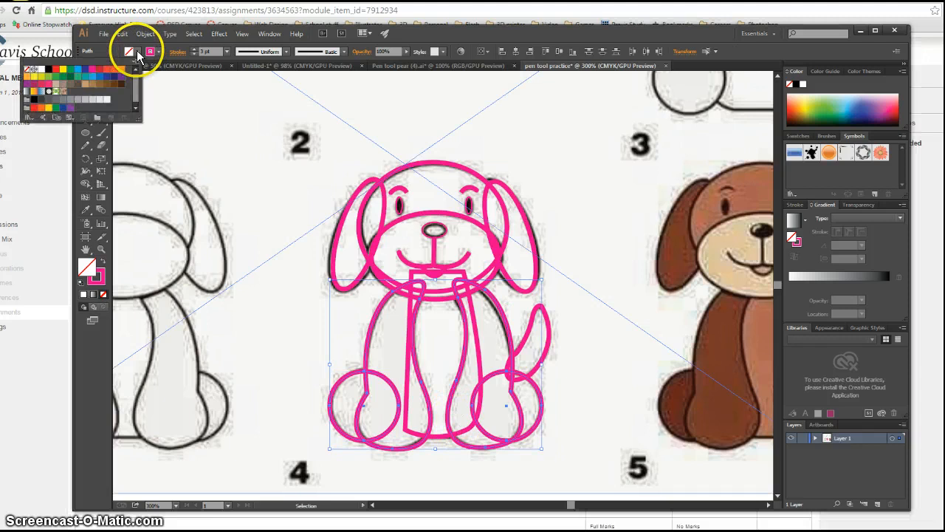
left_click(122, 85)
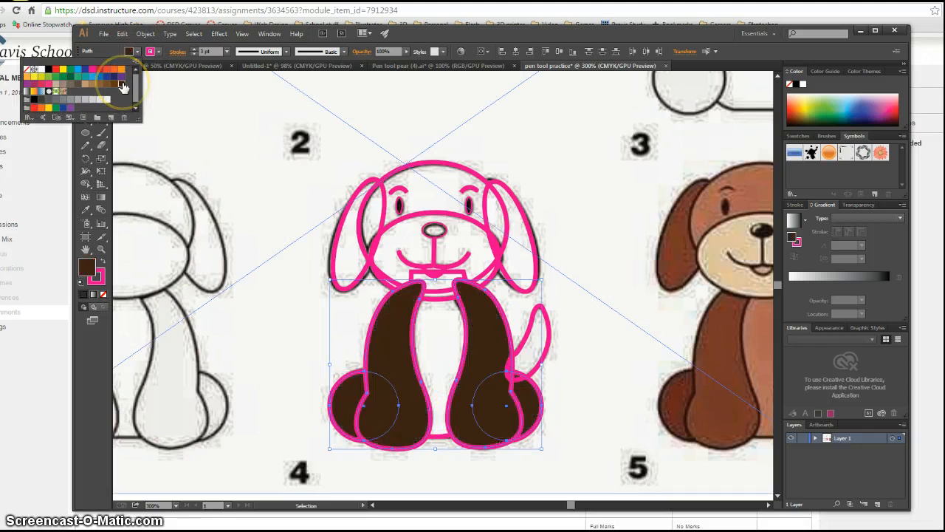
left_click(159, 51)
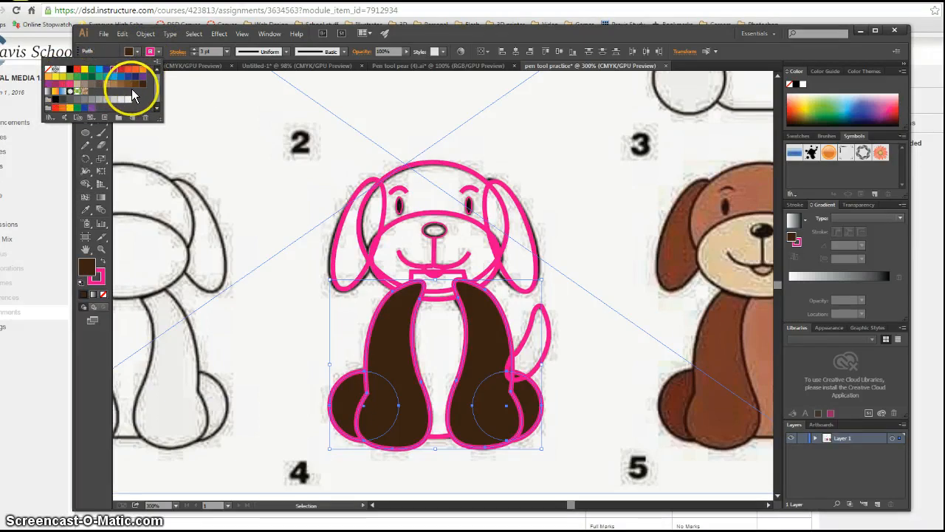
left_click(143, 84)
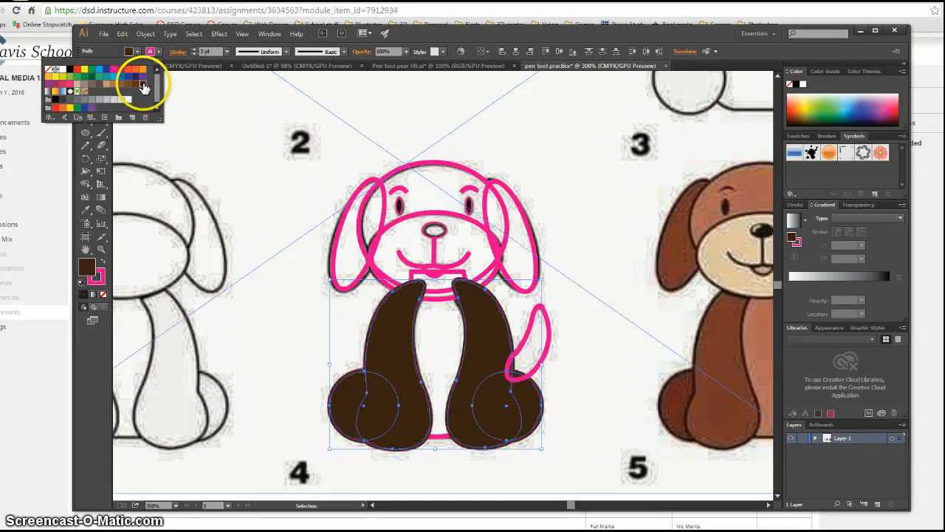
- Set the legs' and haunches' stroke weight to 2 pt and their fill to the C=40 M=70 Y=100 K=50 brown swatch
left_click(192, 53)
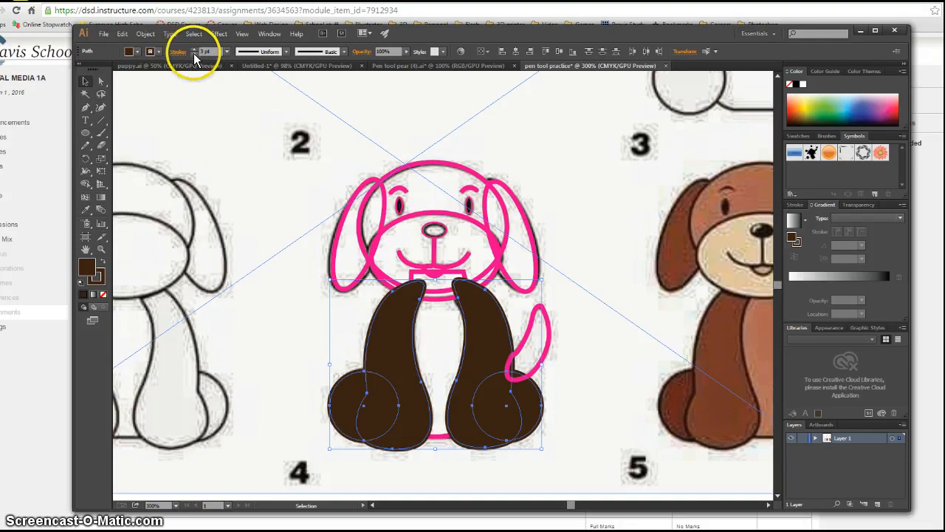
left_click(194, 54)
left_click(136, 53)
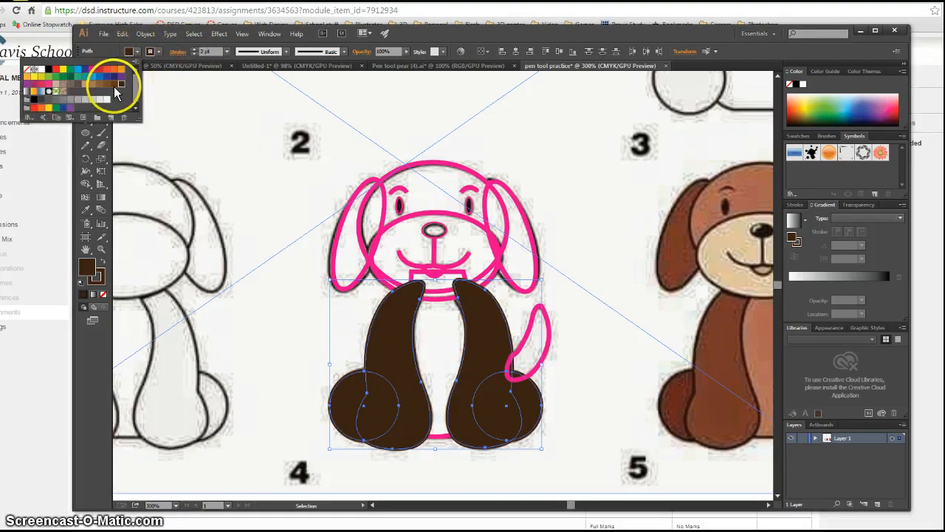
left_click(115, 84)
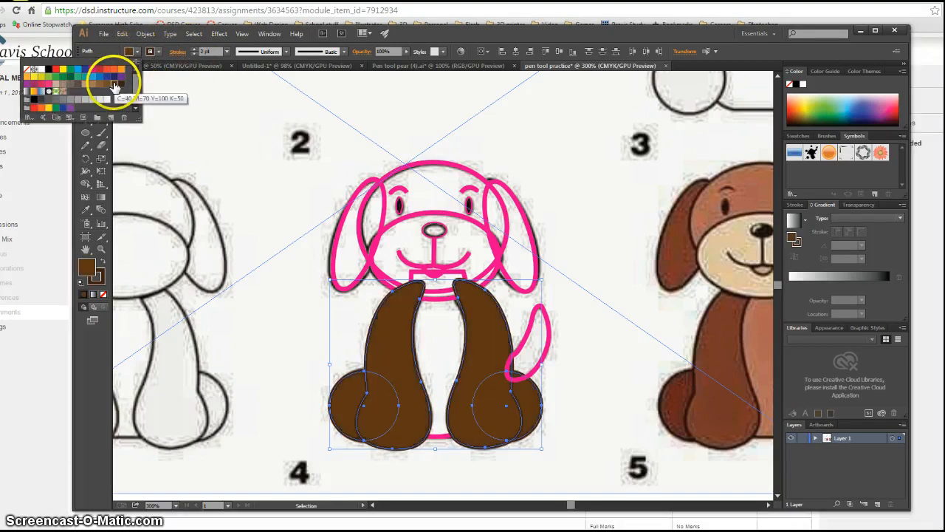
left_click(598, 336)
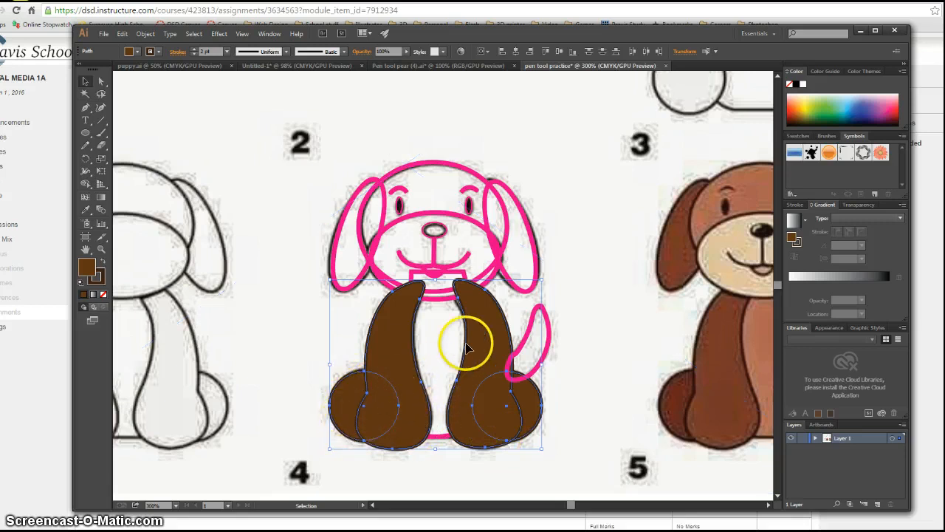
- Fill the tail and both ears with the C=25 M=40 Y=65 K=0 tan swatch and give them a 2 pt darkest brown outline
left_click(547, 347)
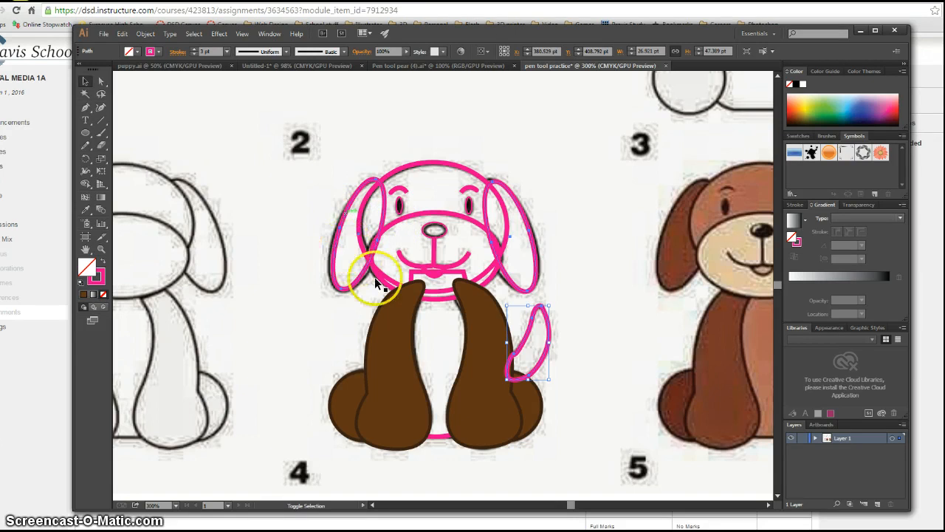
left_click(136, 51)
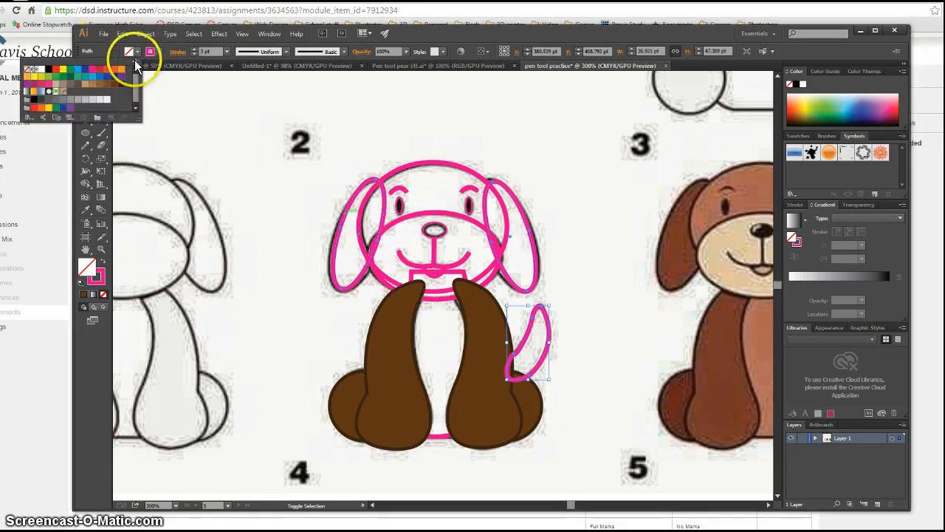
left_click(85, 84)
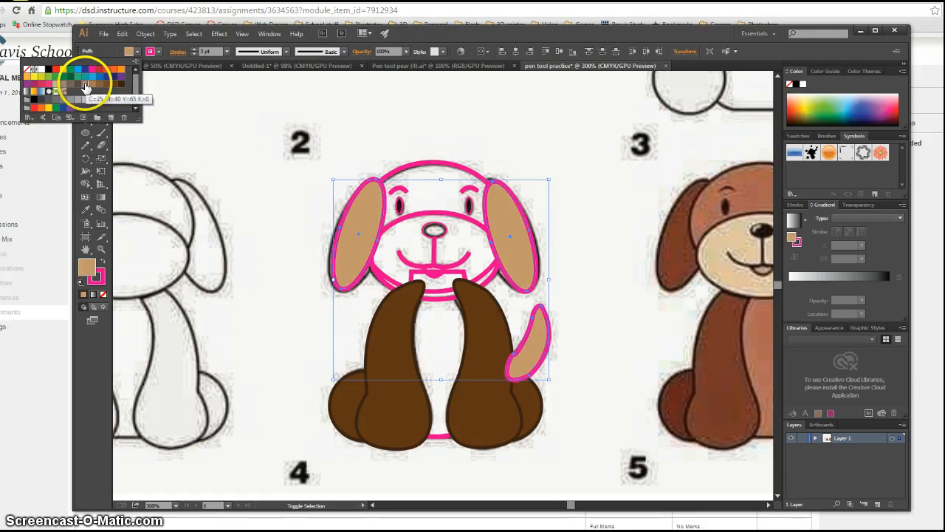
left_click(158, 52)
left_click(144, 87)
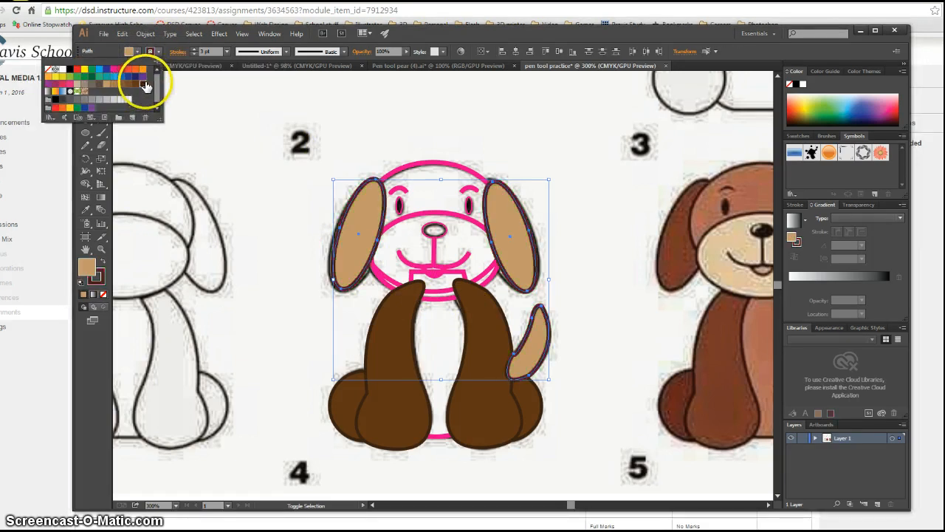
left_click(195, 54)
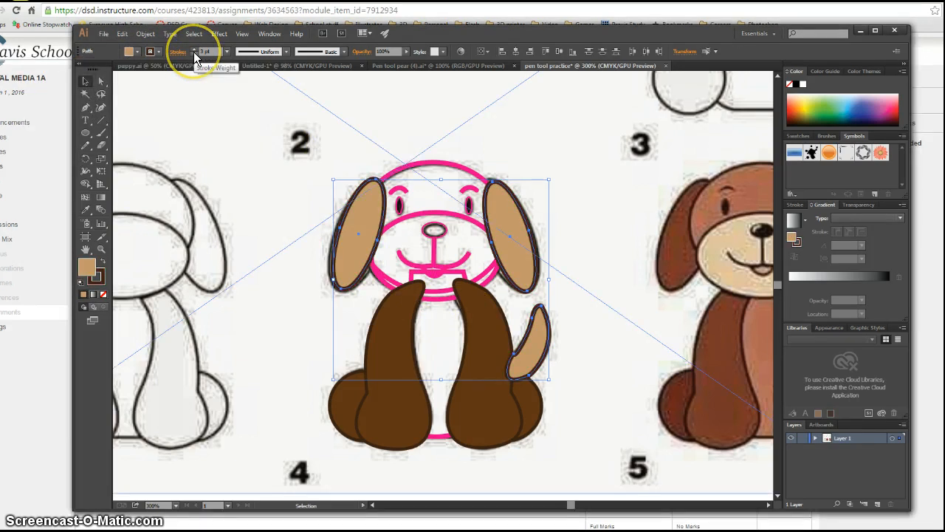
left_click(194, 54)
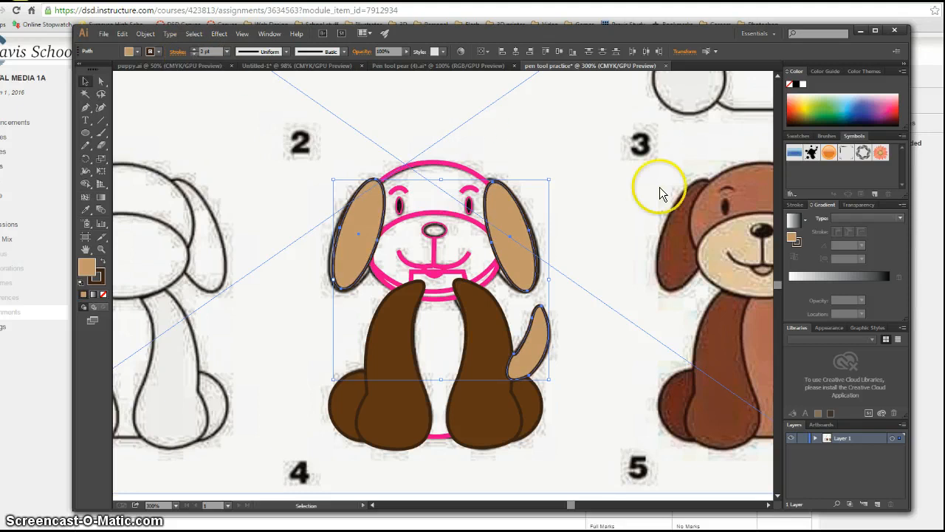
left_click(591, 194)
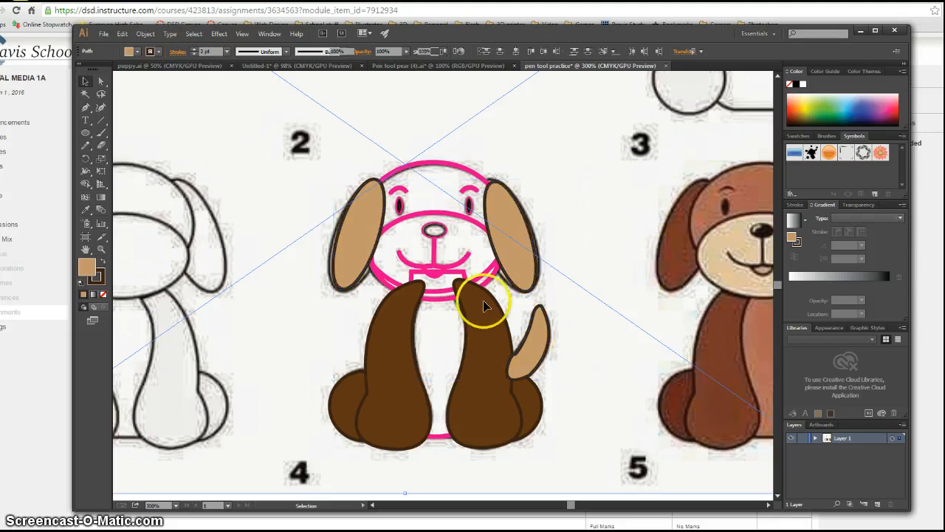
- Fill the body shape between the legs with a medium brown swatch and give it a thinner, darkest brown outline matching the legs
left_click(448, 169)
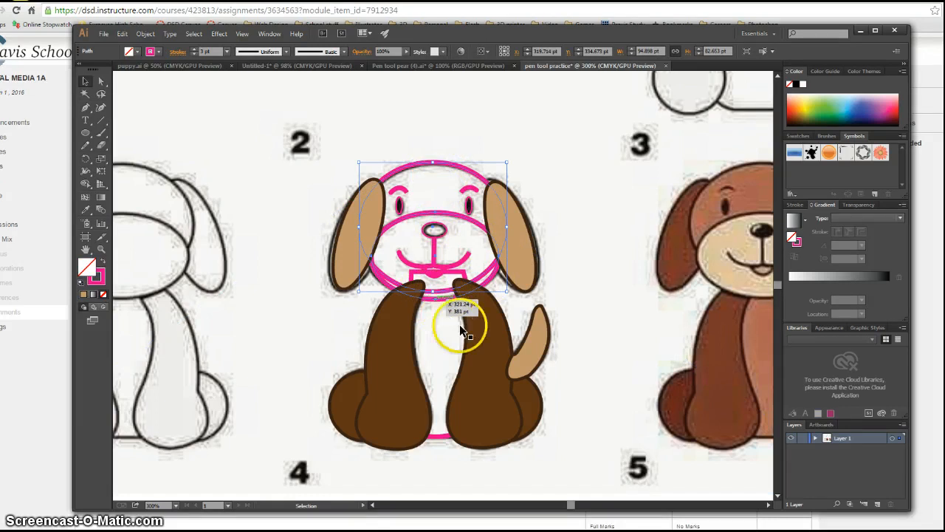
left_click(443, 299, "shift")
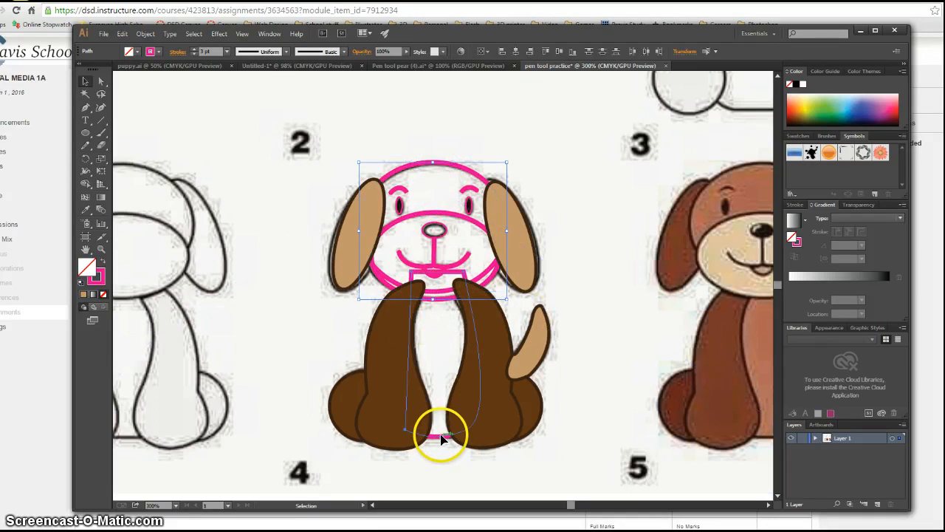
left_click(441, 438)
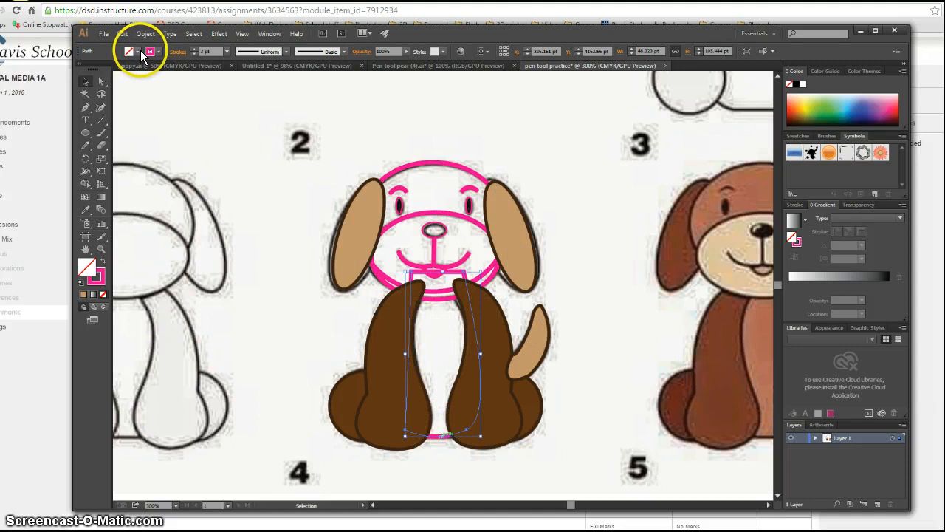
left_click(137, 52)
left_click(93, 82)
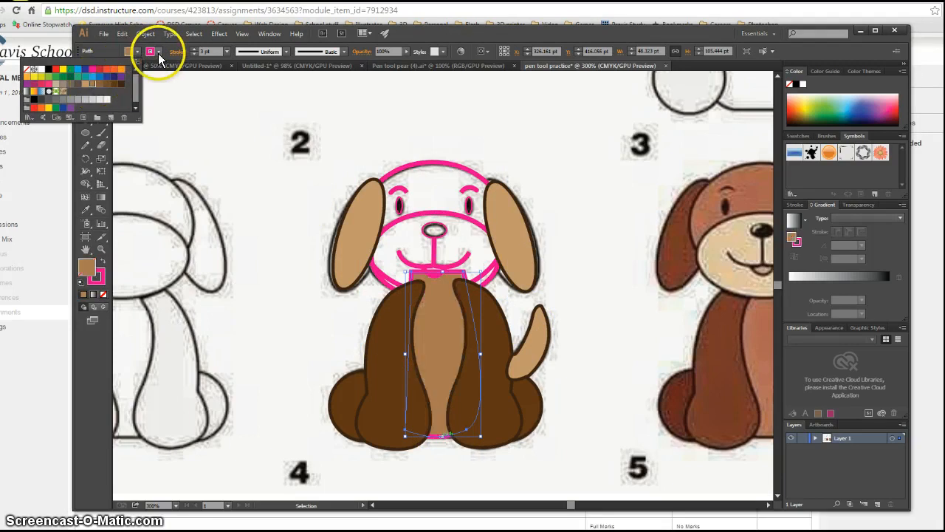
left_click(159, 56)
left_click(155, 51)
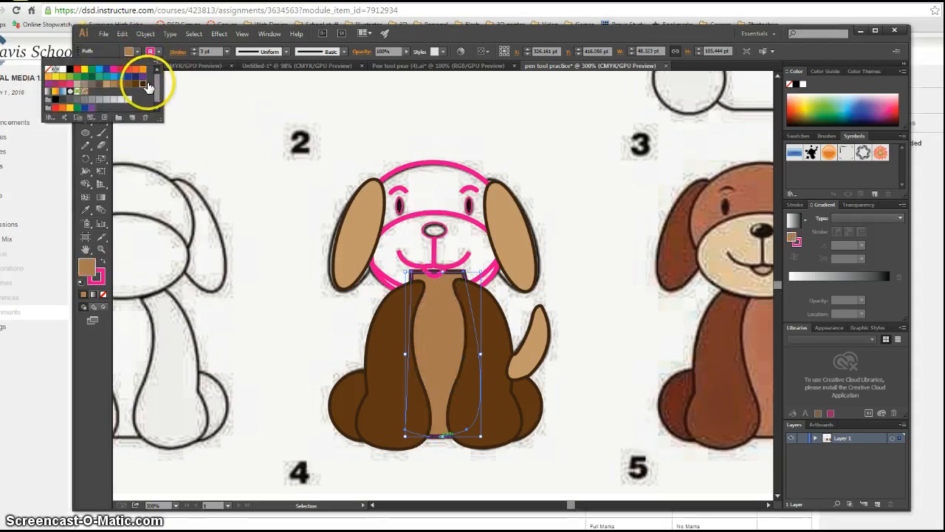
left_click(196, 54)
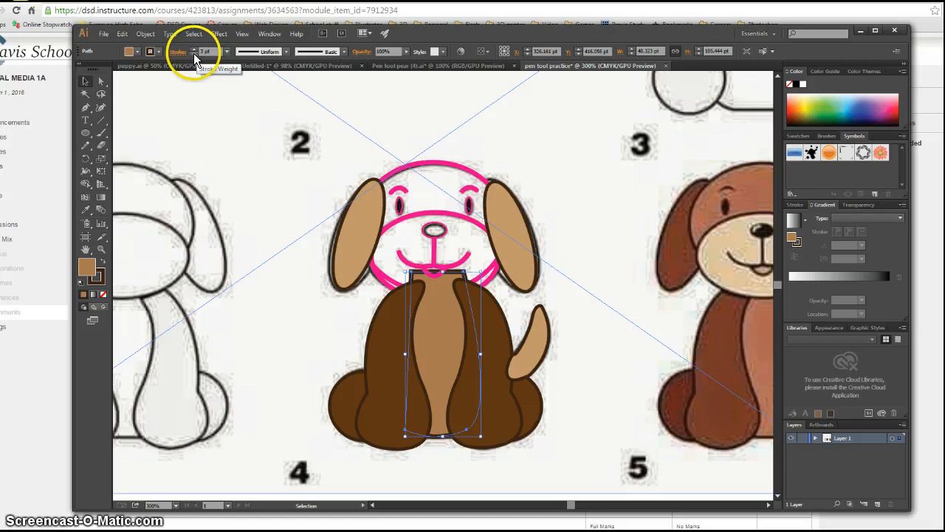
left_click(194, 54)
left_click(577, 194)
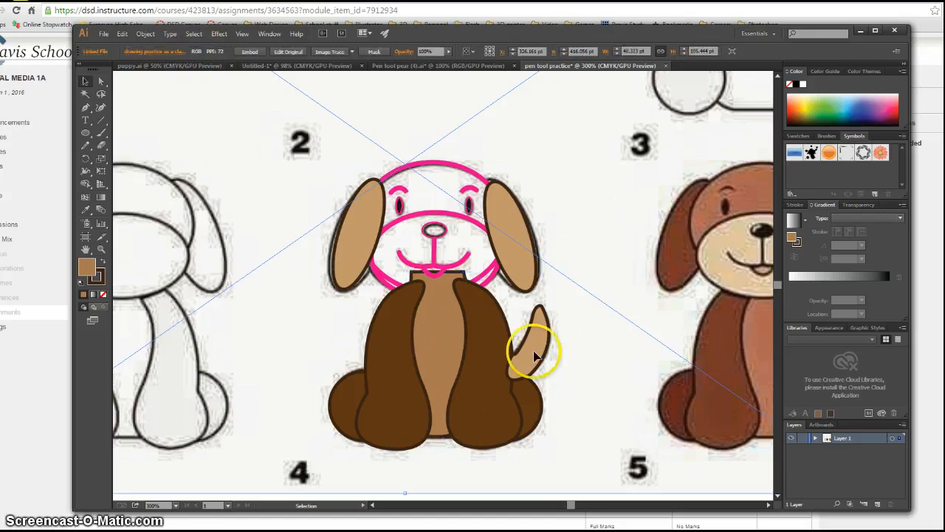
- Fill the head and muzzle ellipses with the legs' dark brown swatch and outline them in the darkest brown
left_click(448, 169)
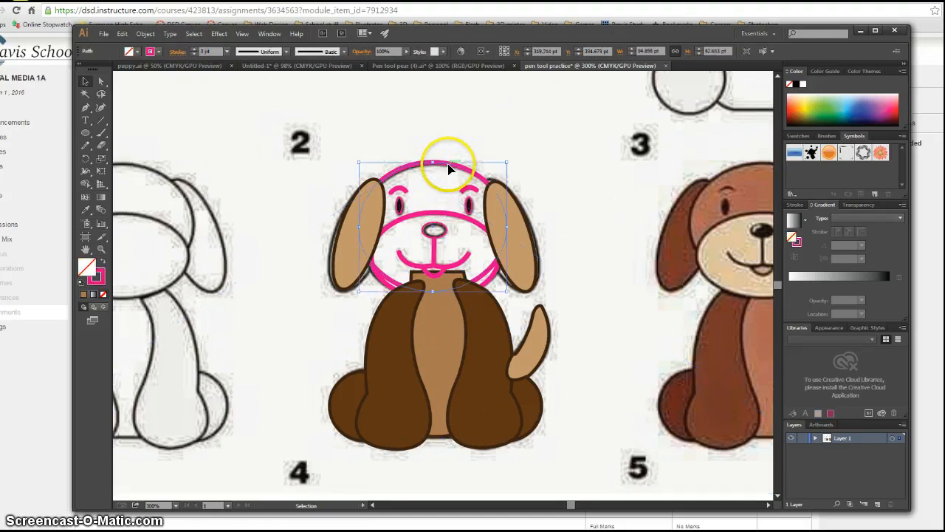
left_click(452, 218, "shift")
left_click(134, 51)
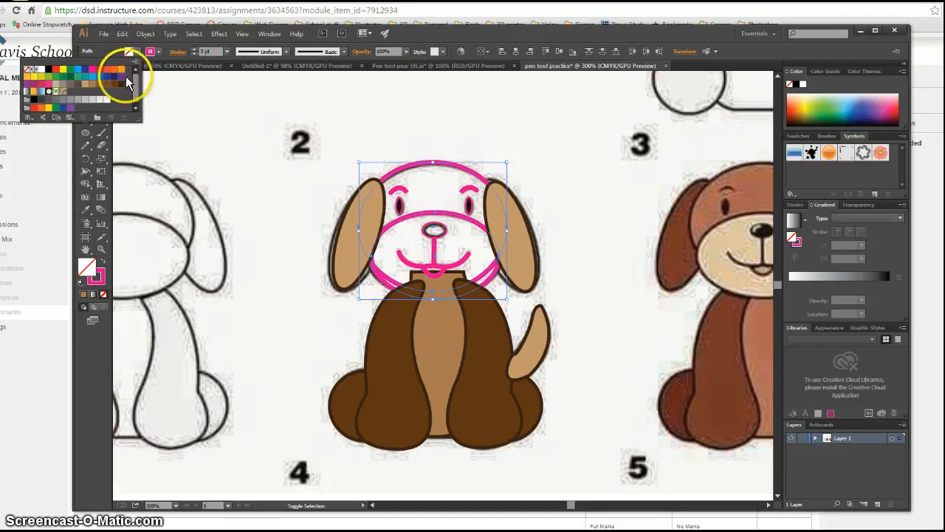
left_click(116, 83)
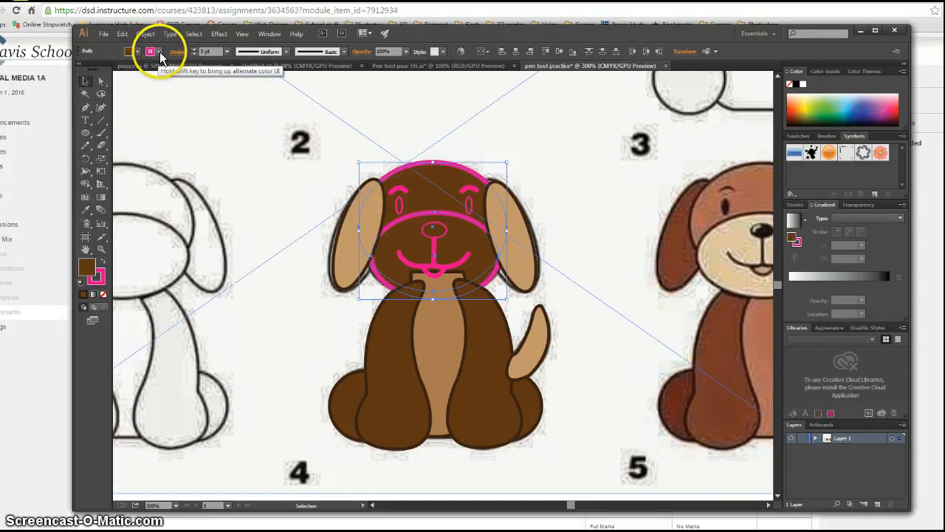
left_click(159, 52)
left_click(143, 83)
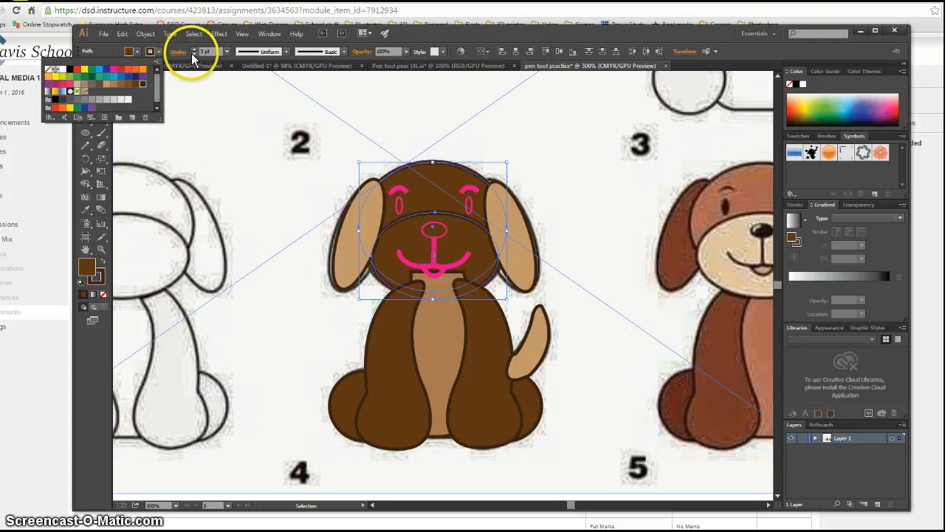
- Send the placed practice image to the back of the stacking order
left_click(461, 311)
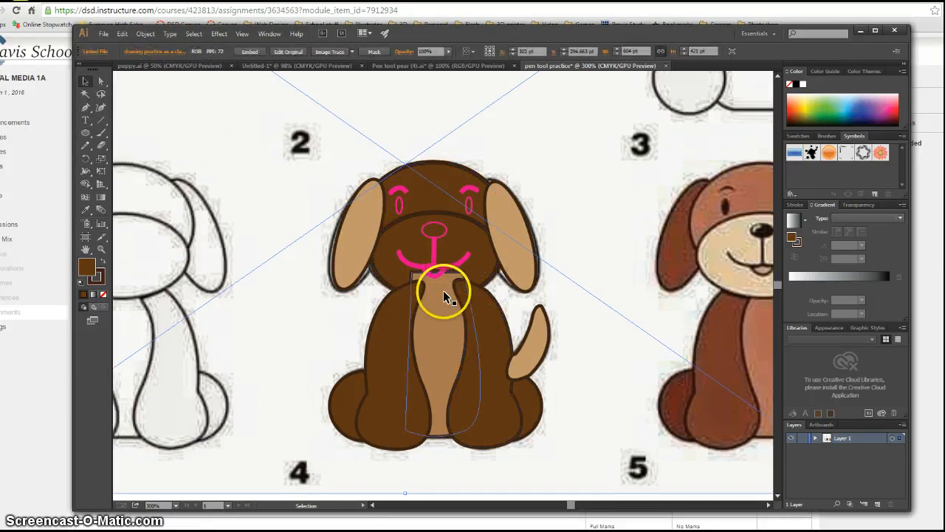
right_click(435, 330)
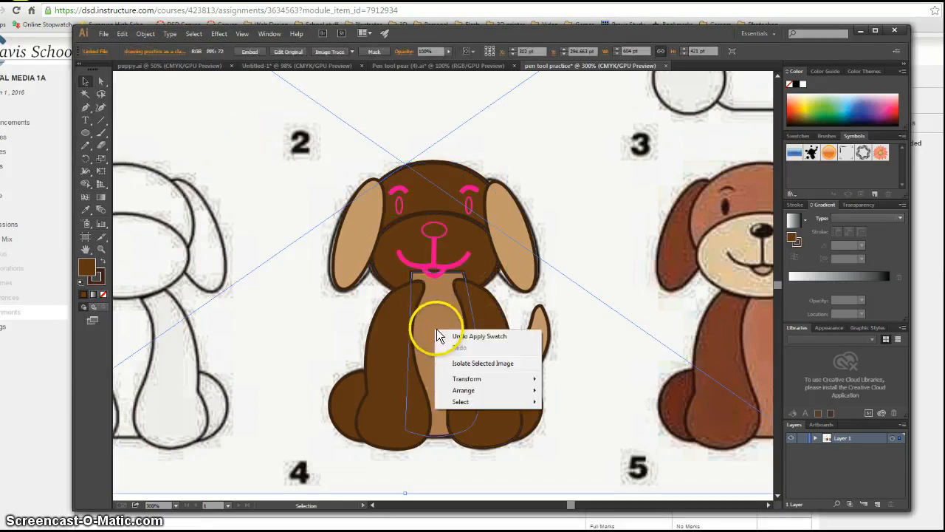
mouse_move(534, 391)
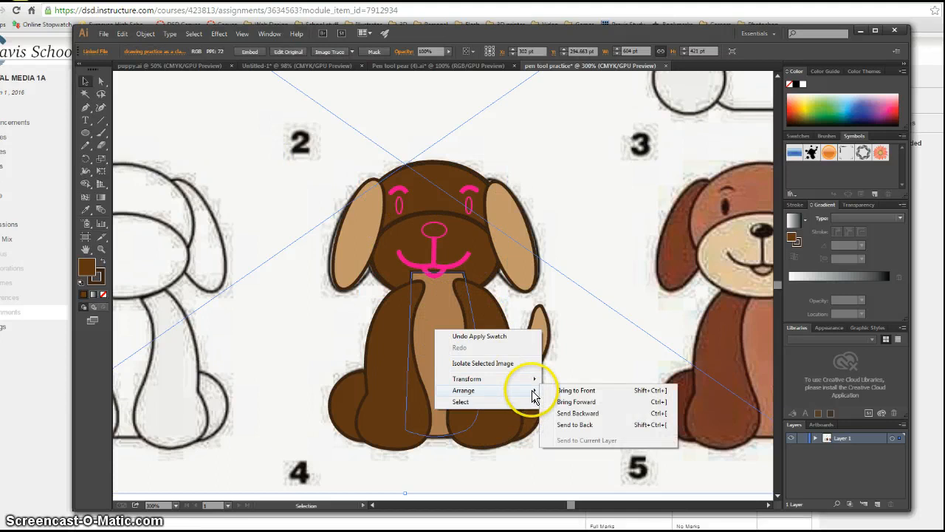
left_click(600, 433)
left_click(441, 333)
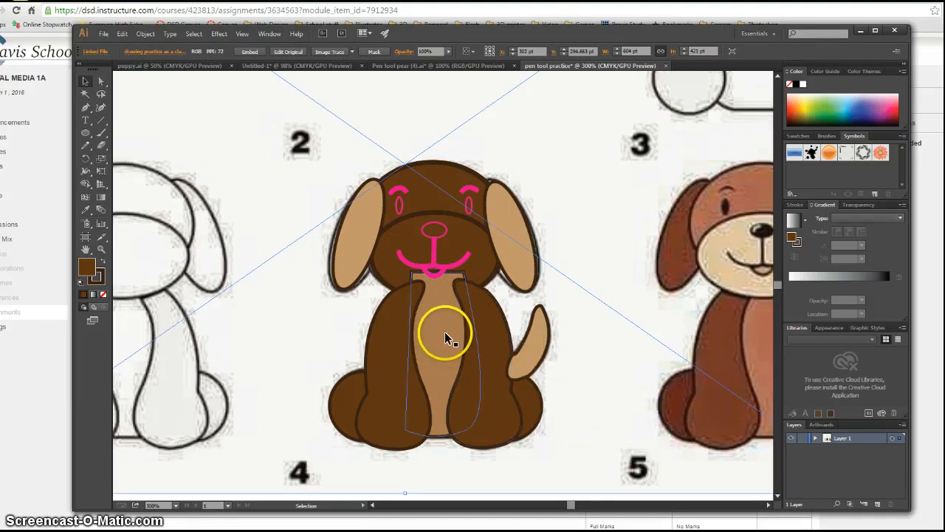
- Send the body shape between the legs to the back and delete the placed practice image
left_click(440, 333)
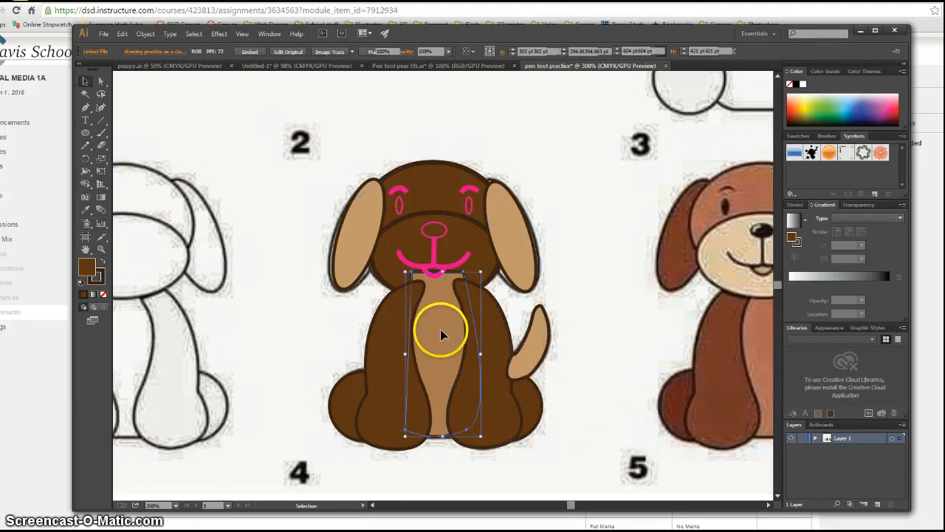
right_click(441, 330)
mouse_move(529, 480)
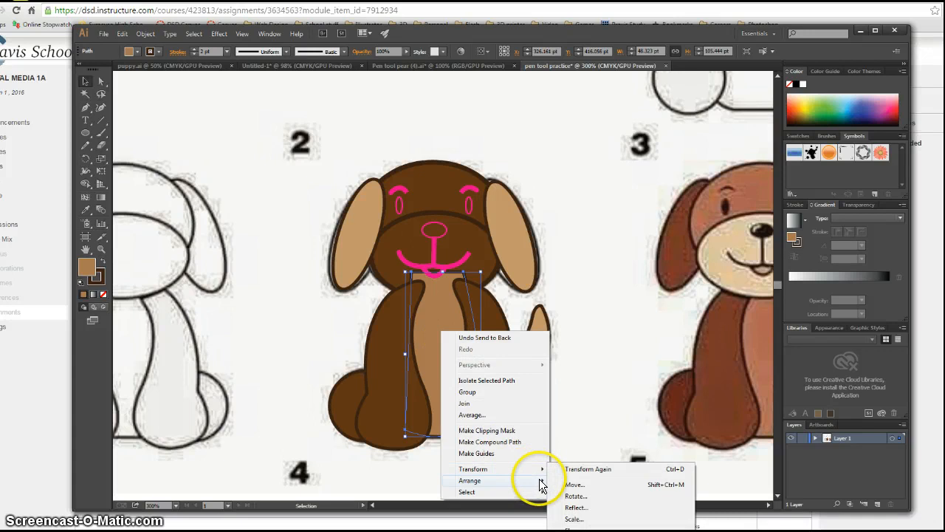
left_click(584, 514)
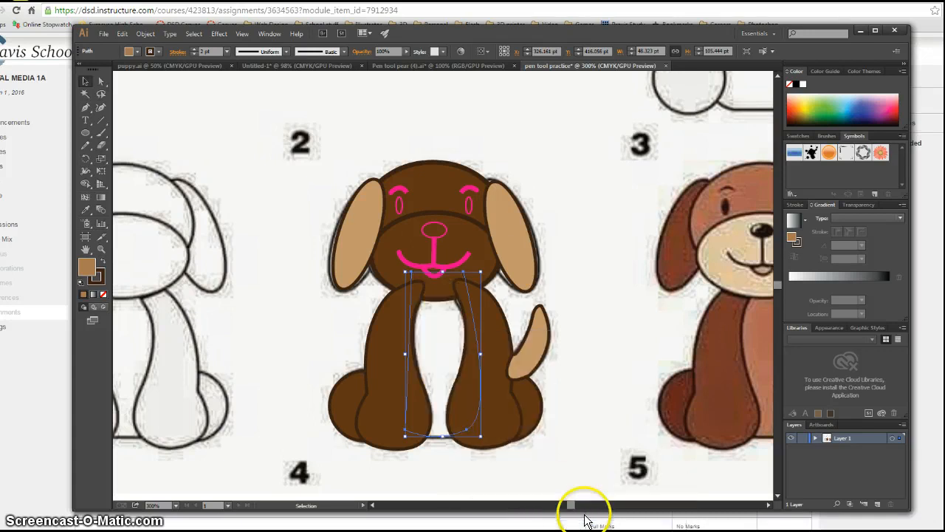
left_click(660, 249)
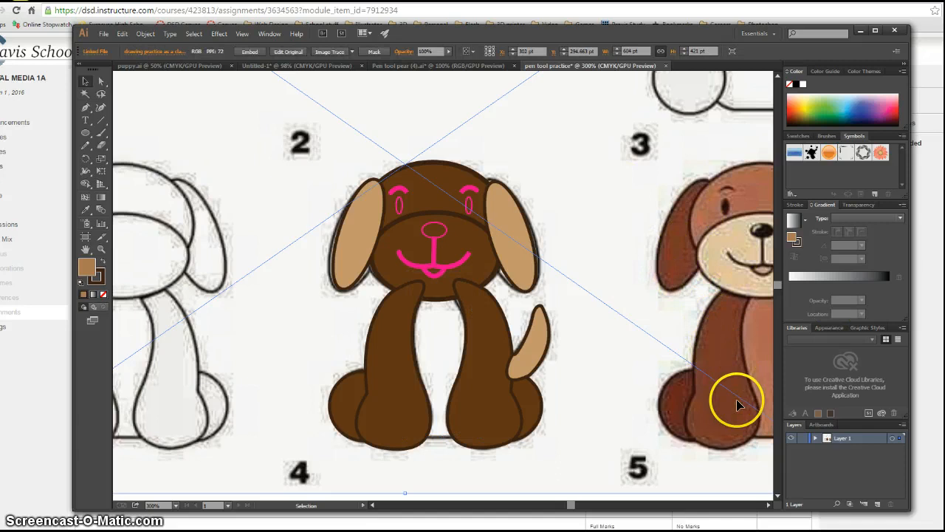
key("Delete")
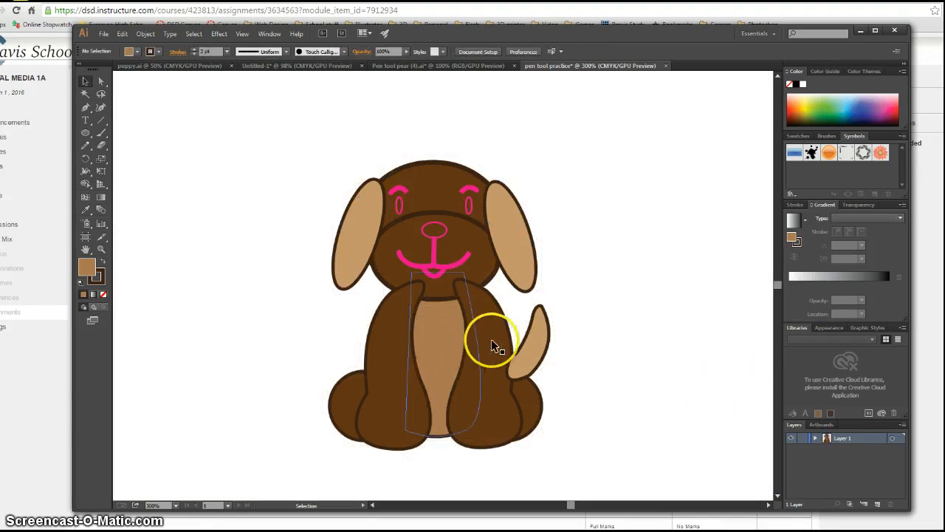
- Send the puppy's leg on the side away from the tail to the back
left_click(394, 327)
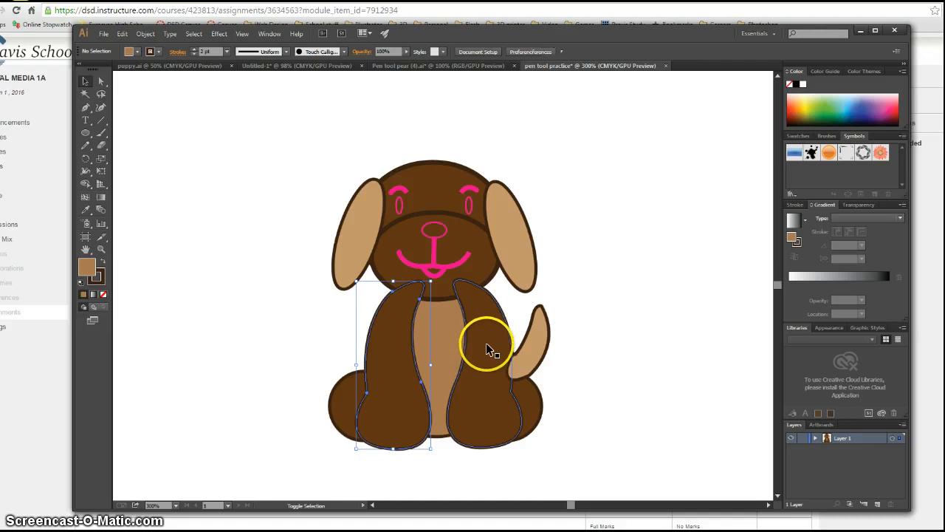
right_click(480, 378)
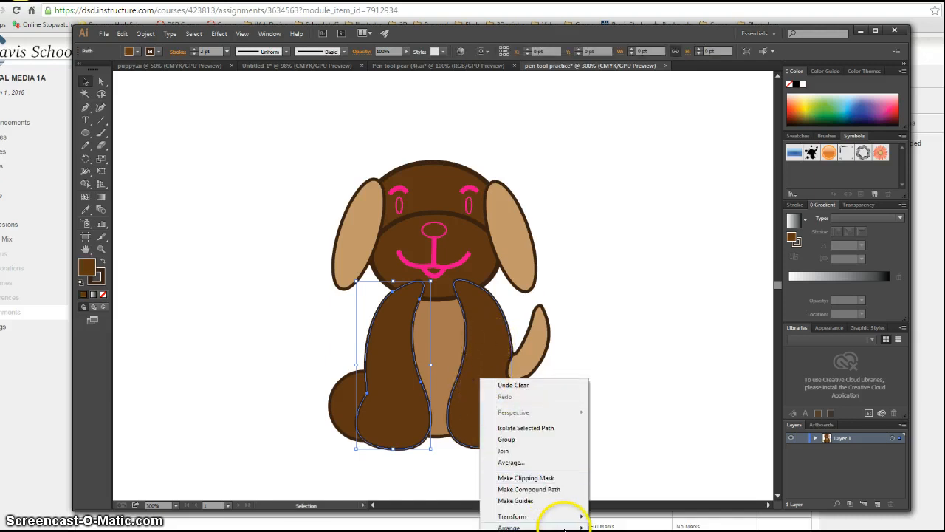
mouse_move(582, 528)
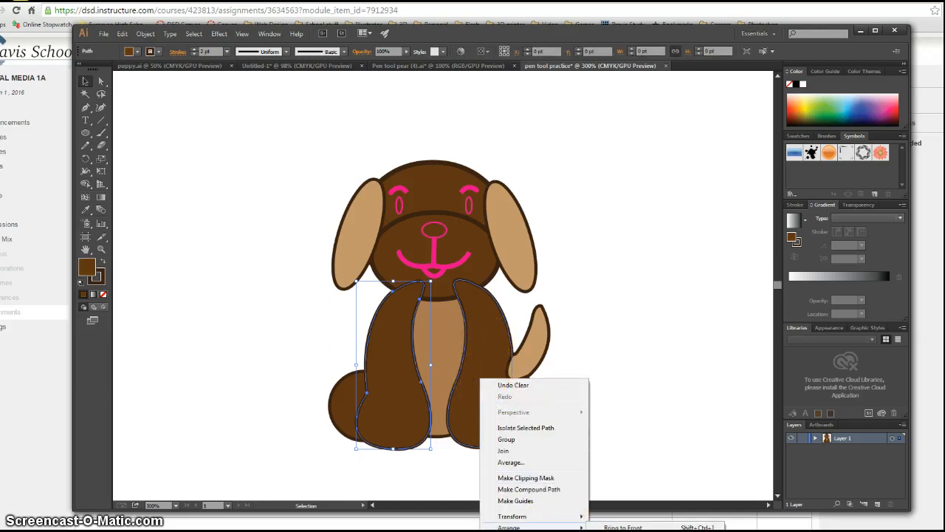
left_click(622, 527)
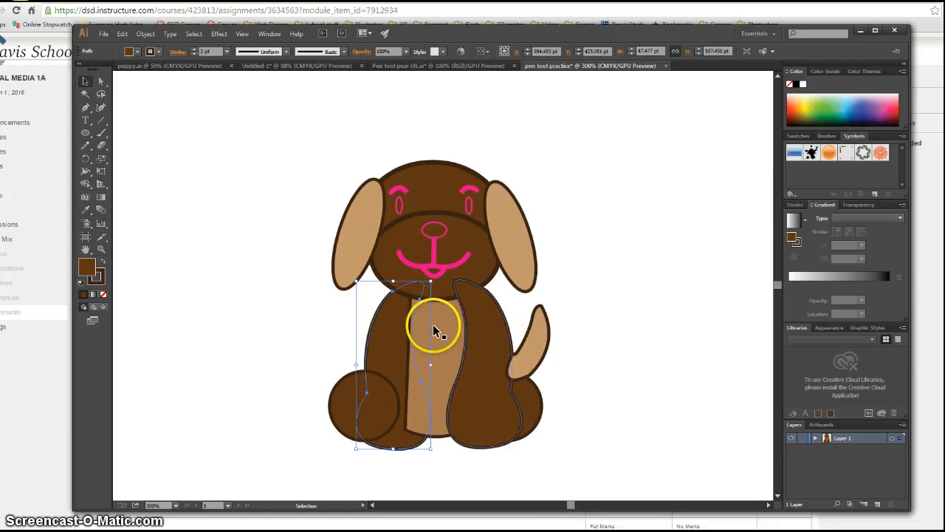
right_click(485, 344)
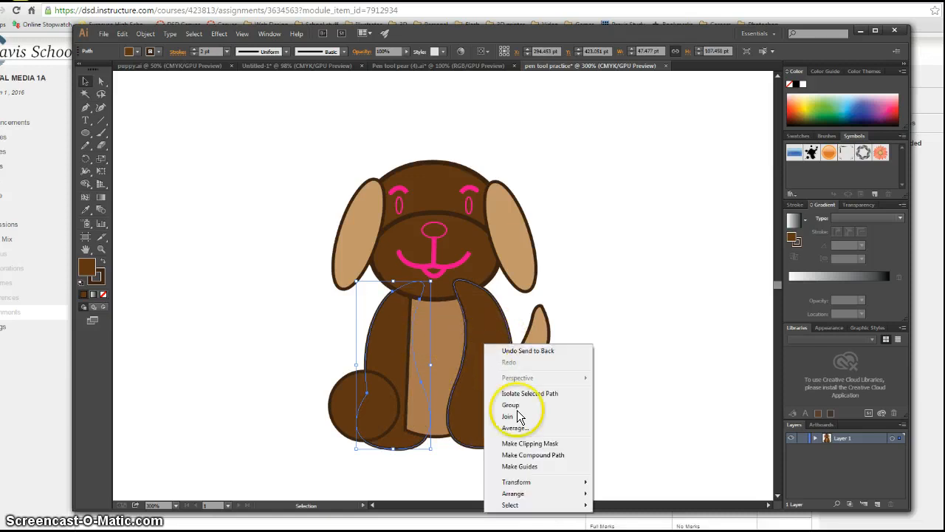
mouse_move(585, 492)
left_click(622, 527)
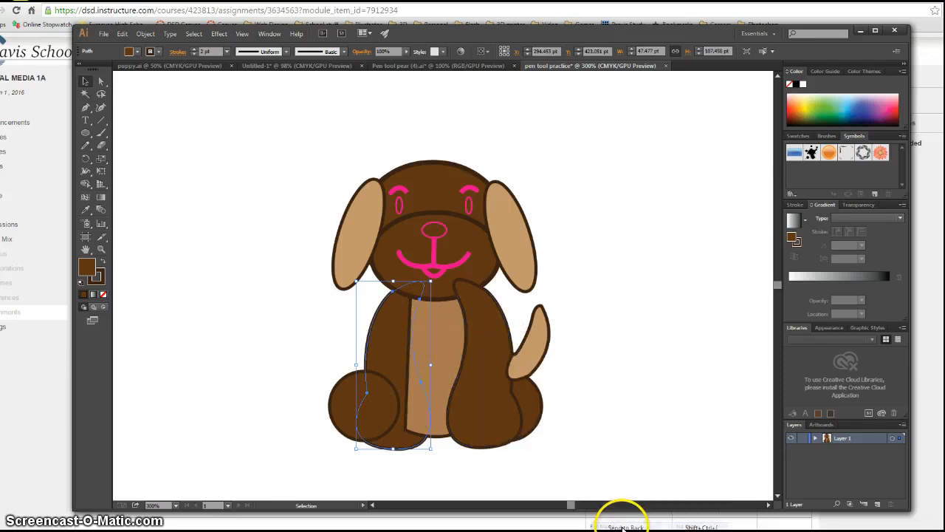
- Send the puppy's leg on the tail side to the back
left_click(493, 407)
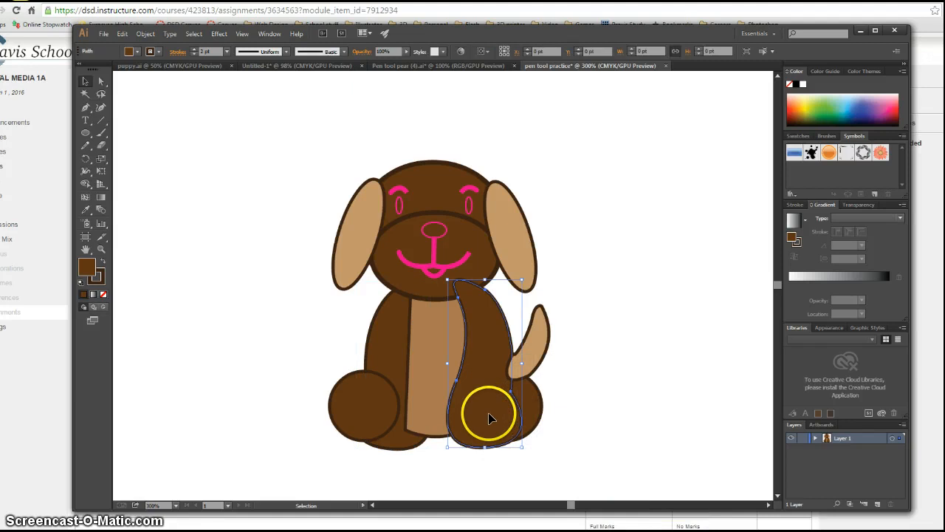
right_click(490, 416)
mouse_move(547, 529)
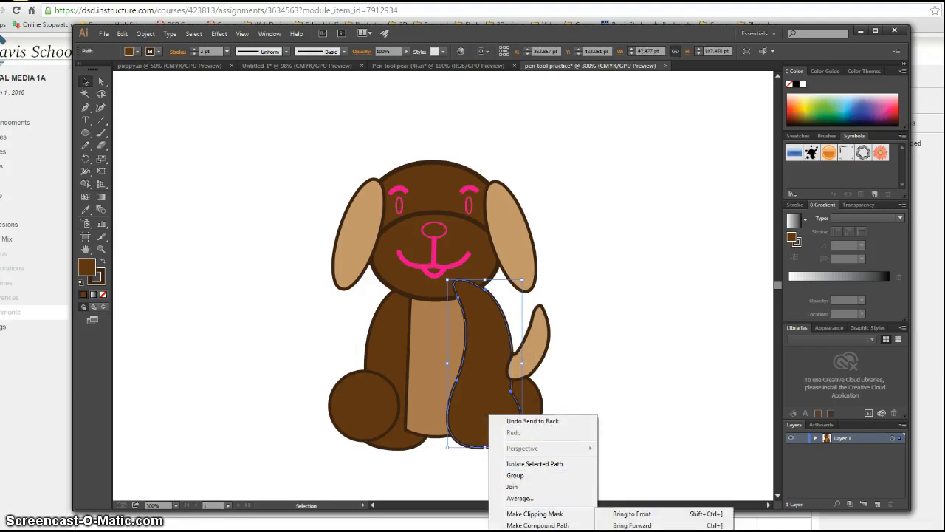
left_click(620, 530)
- Send the body shape to the back, behind both legs, and deselect it
left_click(418, 339)
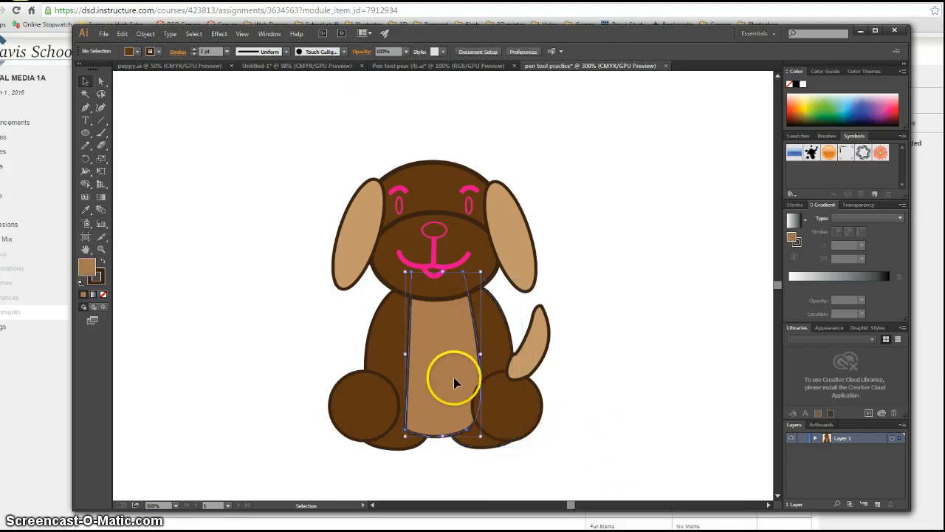
right_click(437, 352)
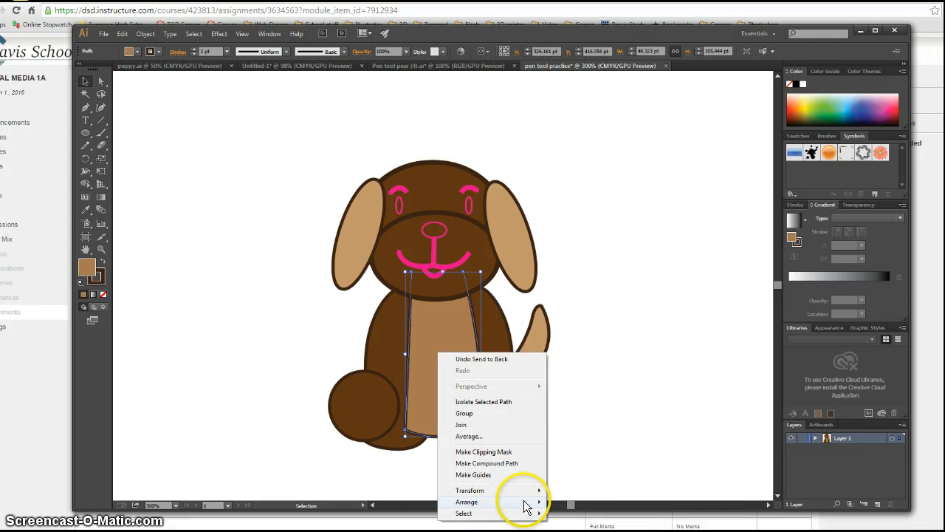
mouse_move(528, 502)
left_click(581, 525)
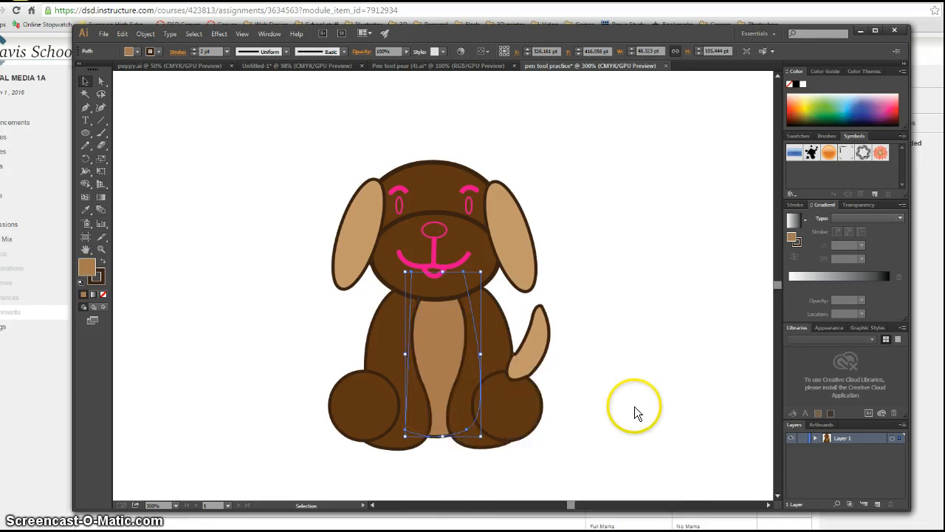
left_click(635, 406)
right_click(524, 362)
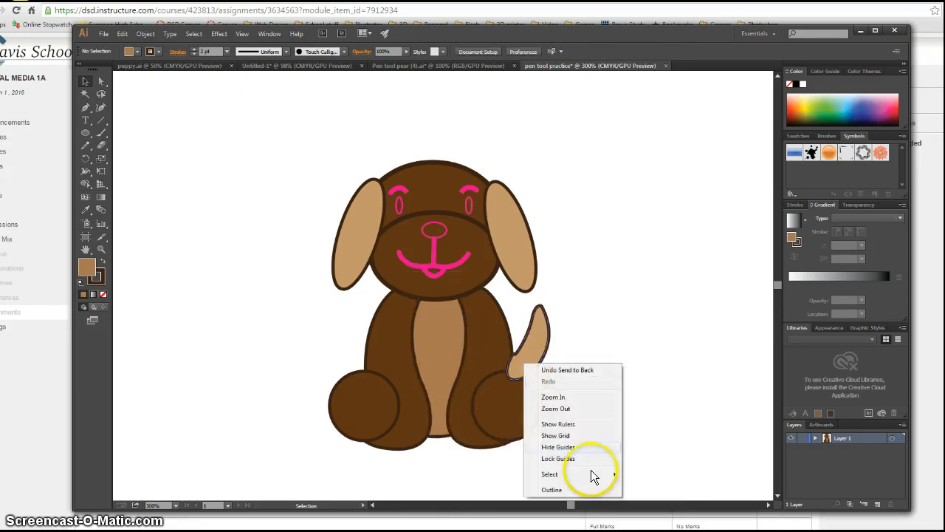
left_click(617, 332)
right_click(533, 336)
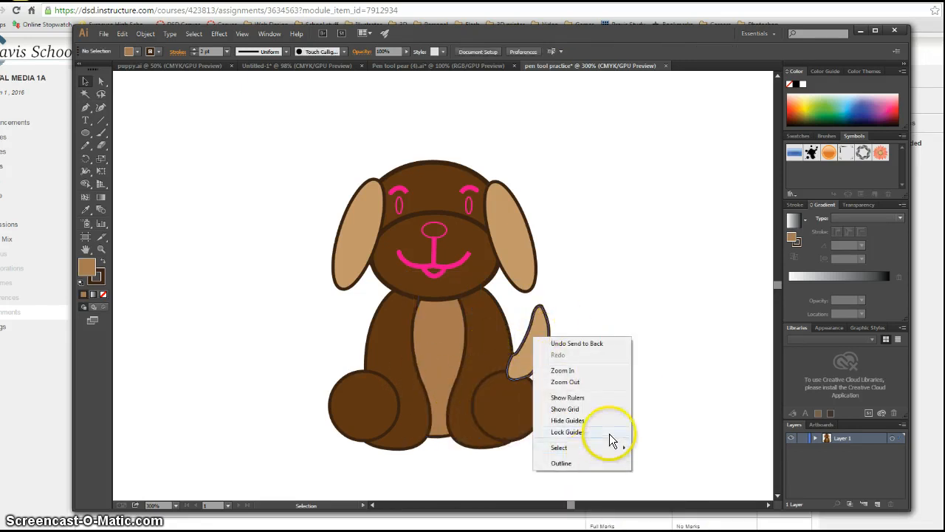
left_click(684, 409)
right_click(531, 349)
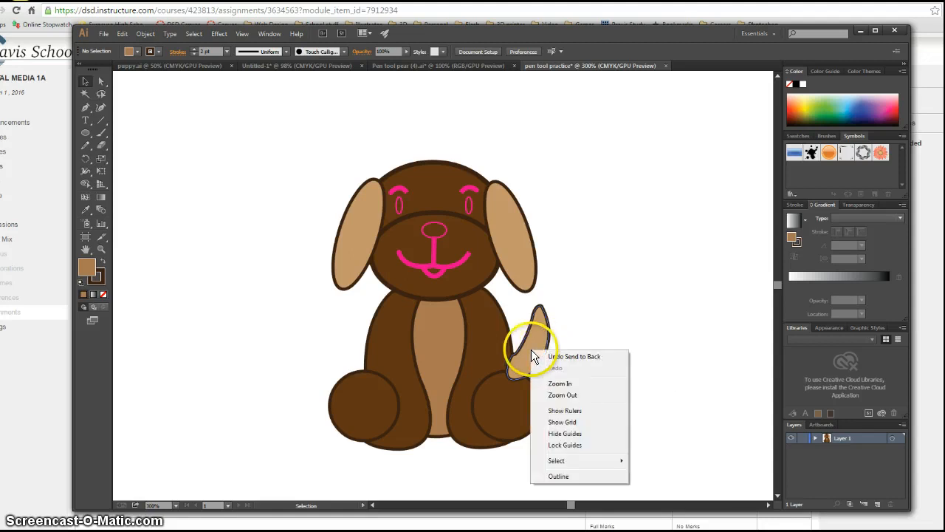
left_click(571, 296)
right_click(537, 342)
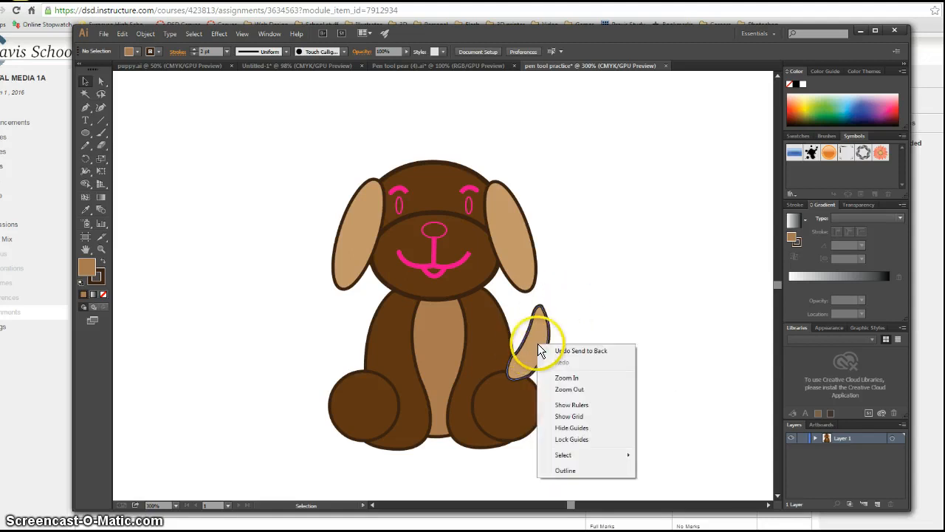
- Select the tail and send it to the back, behind the leg and haunch
left_click(532, 343)
right_click(531, 343)
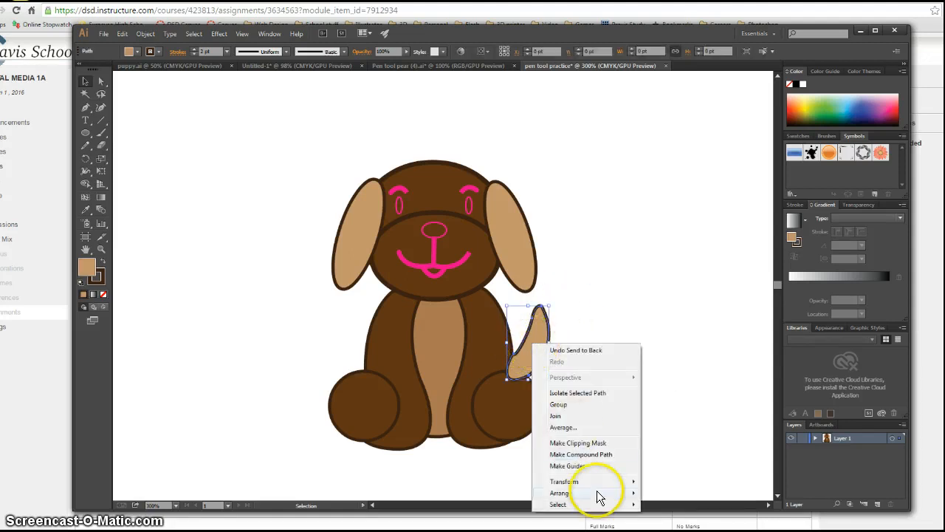
mouse_move(639, 494)
left_click(672, 505)
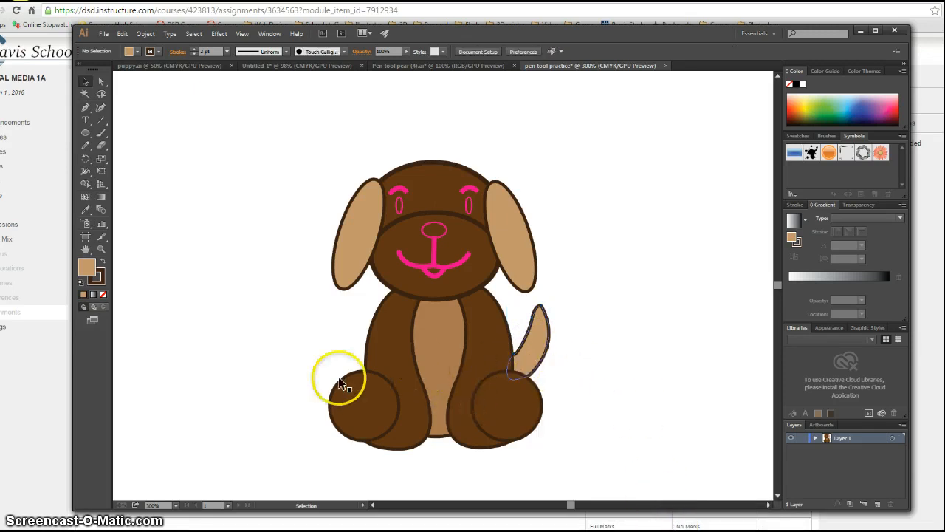
- Send both haunch circles to the back together, behind the legs and tail, and deselect them
left_click(348, 393)
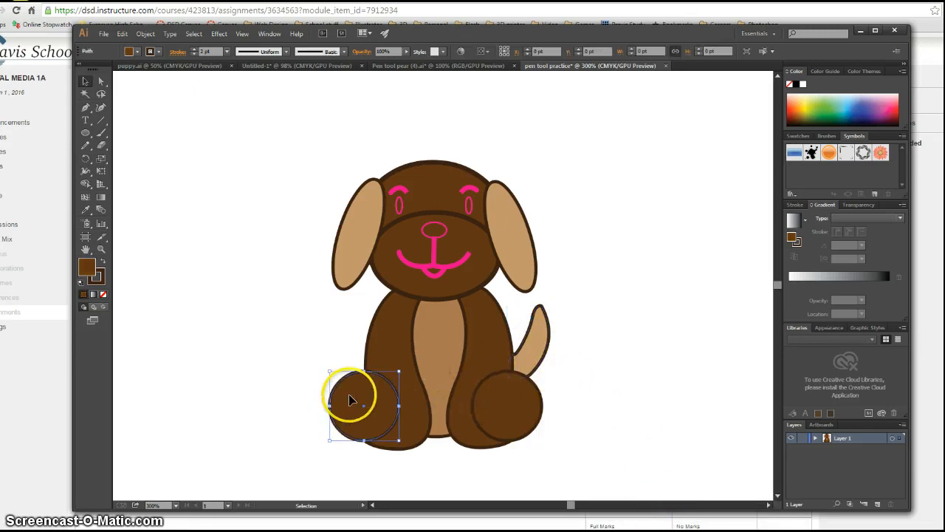
left_click(526, 412, "shift")
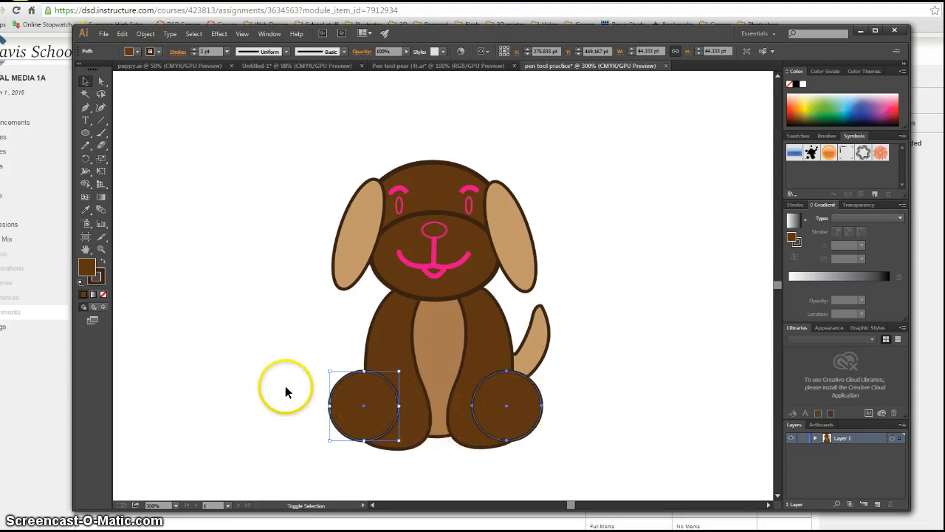
right_click(515, 409)
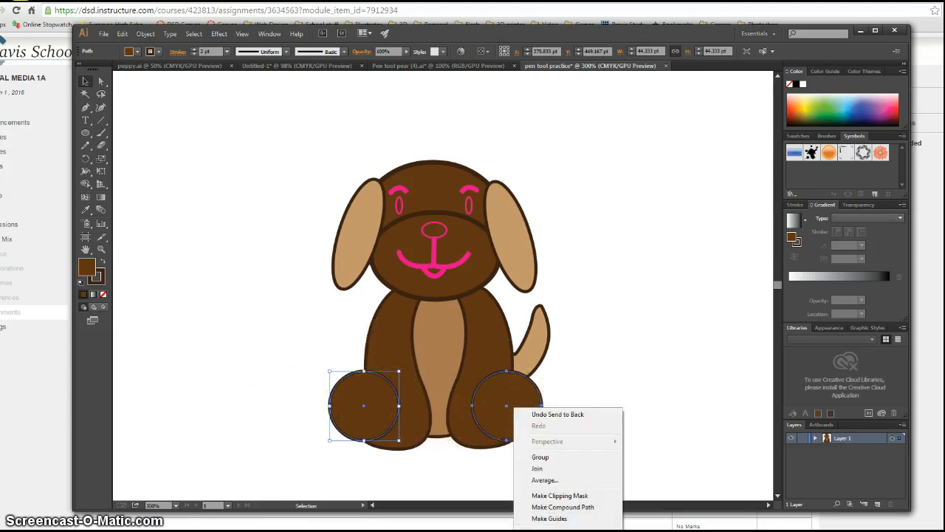
key("ctrl+shift+bracketleft")
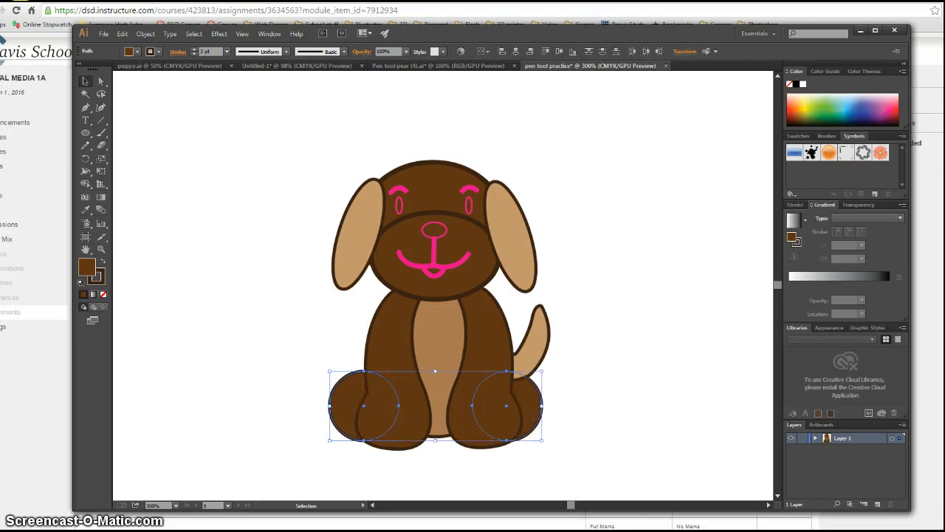
left_click(627, 414)
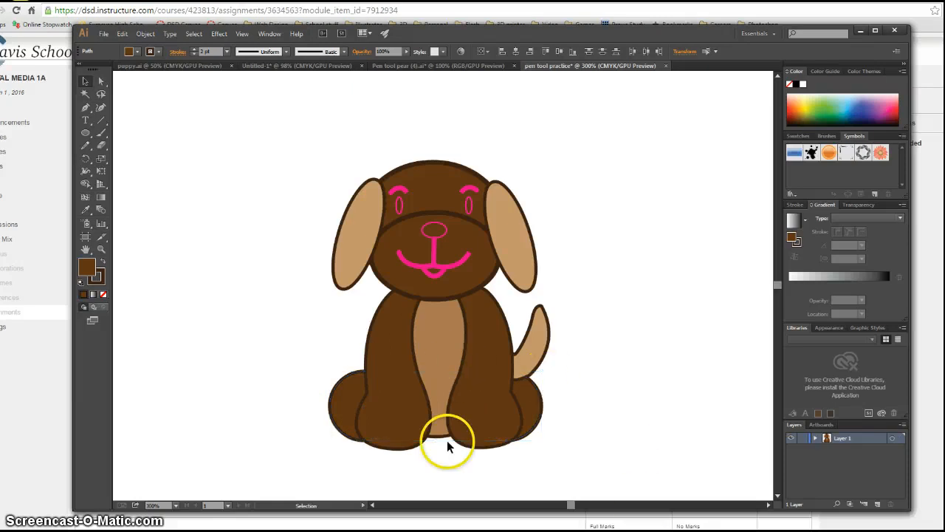
- Send the puppy's ear on the side away from the tail to the back, behind the head
left_click(359, 216, "shift")
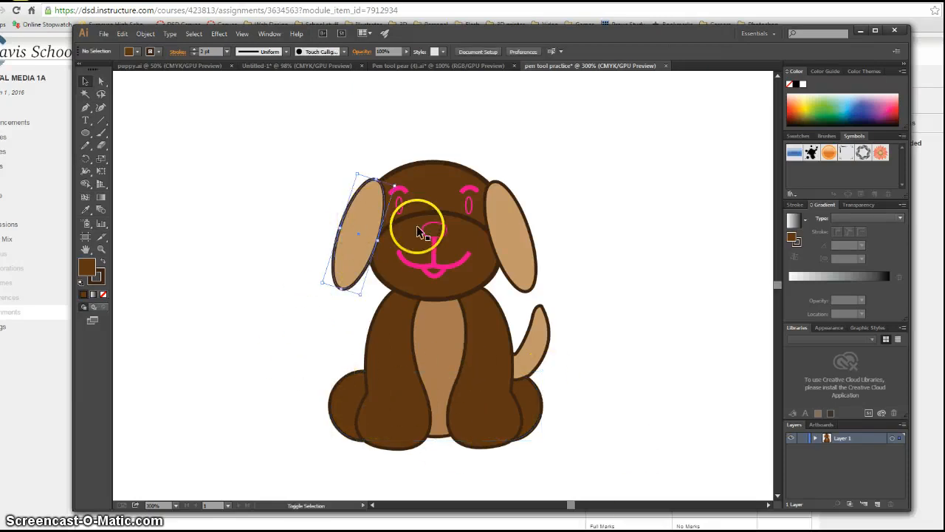
left_click(517, 231, "shift")
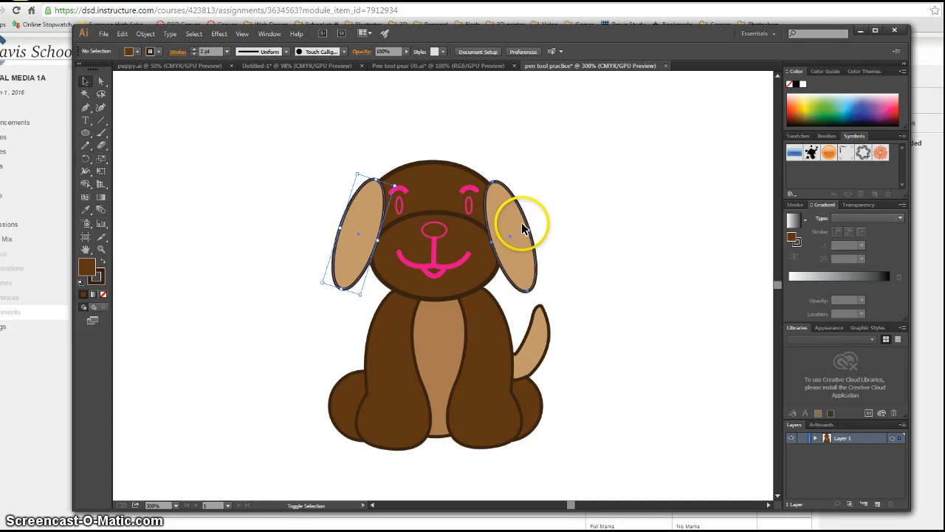
left_click(520, 227, "shift")
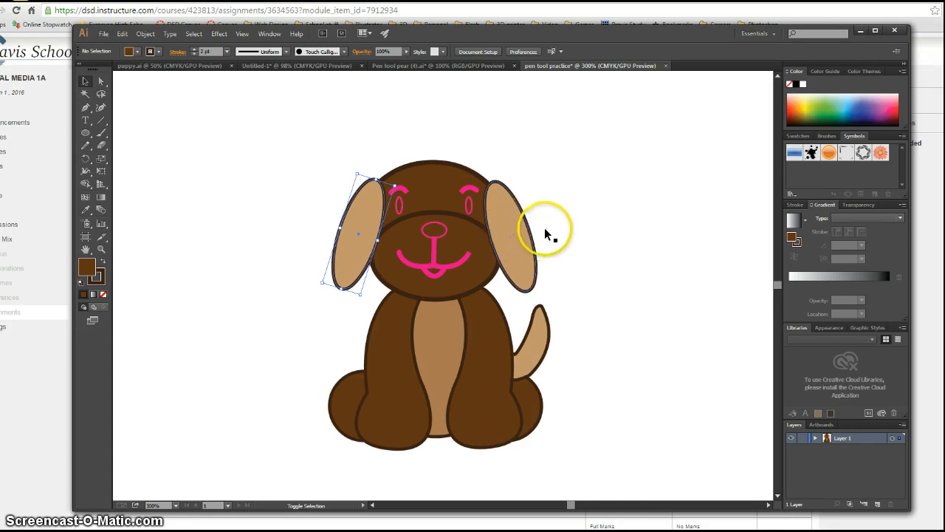
right_click(520, 260)
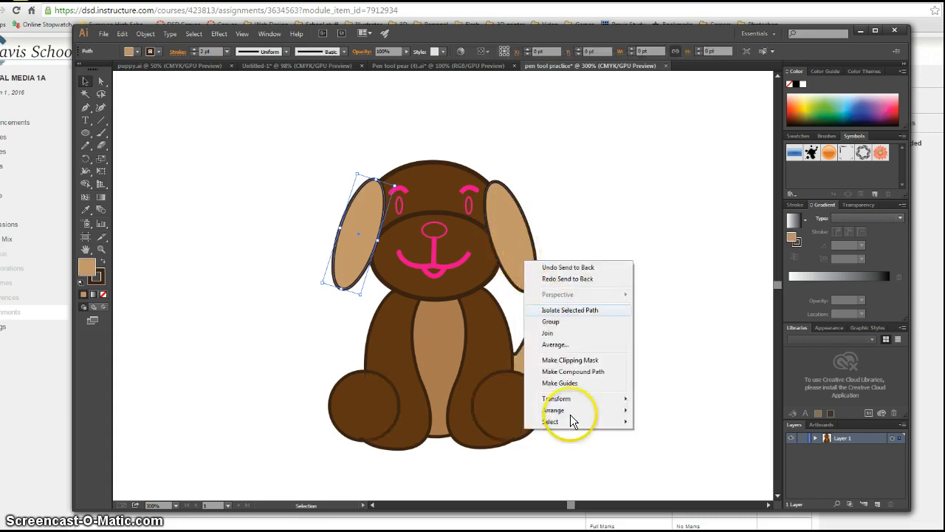
mouse_move(627, 410)
left_click(678, 447)
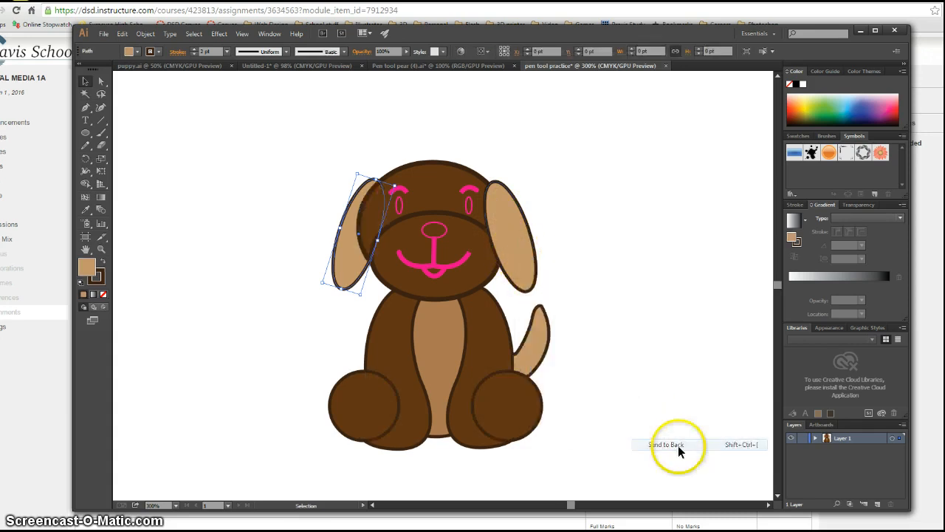
- Send the ear on the tail side to the back, behind the head, and deselect it
left_click(513, 232)
right_click(514, 234)
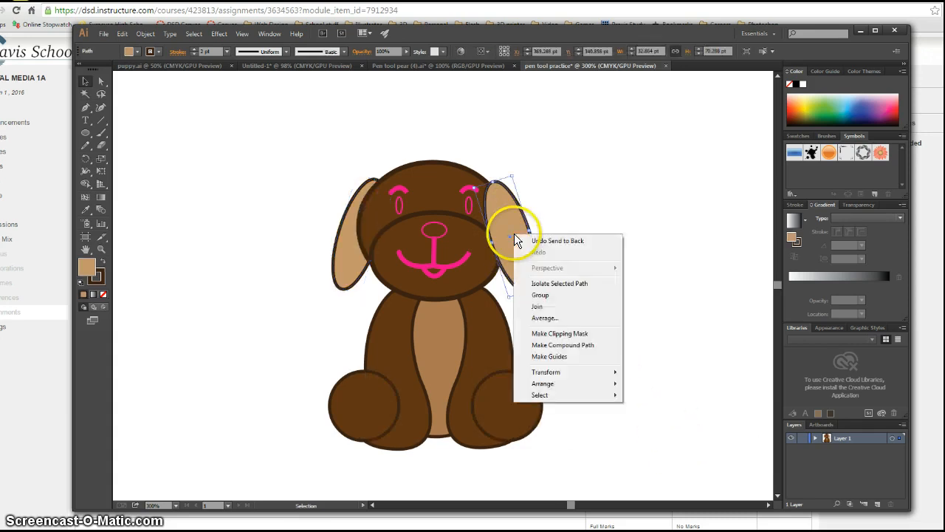
mouse_move(616, 383)
left_click(653, 417)
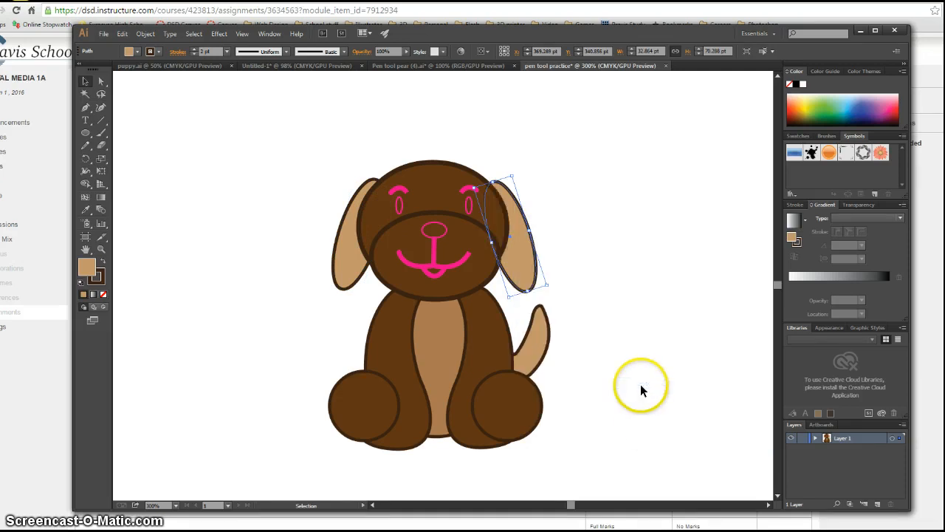
left_click(637, 351)
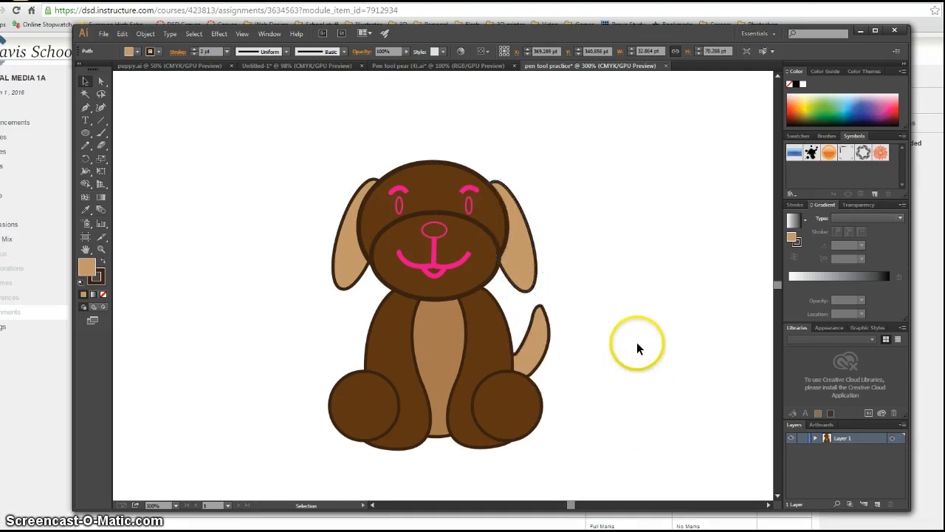
- Give the wide smile curve a dark brown outline with no fill, and deselect it
left_click(439, 262)
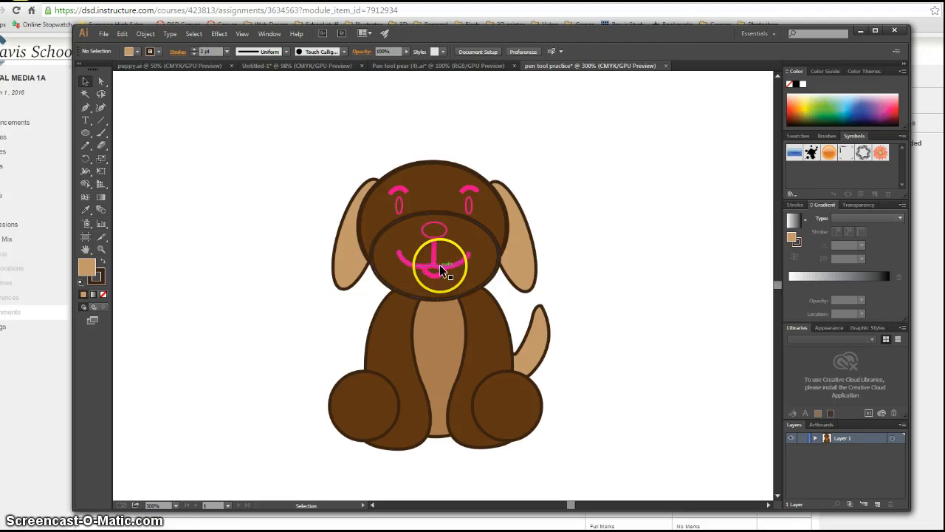
left_click(138, 52)
left_click(159, 52)
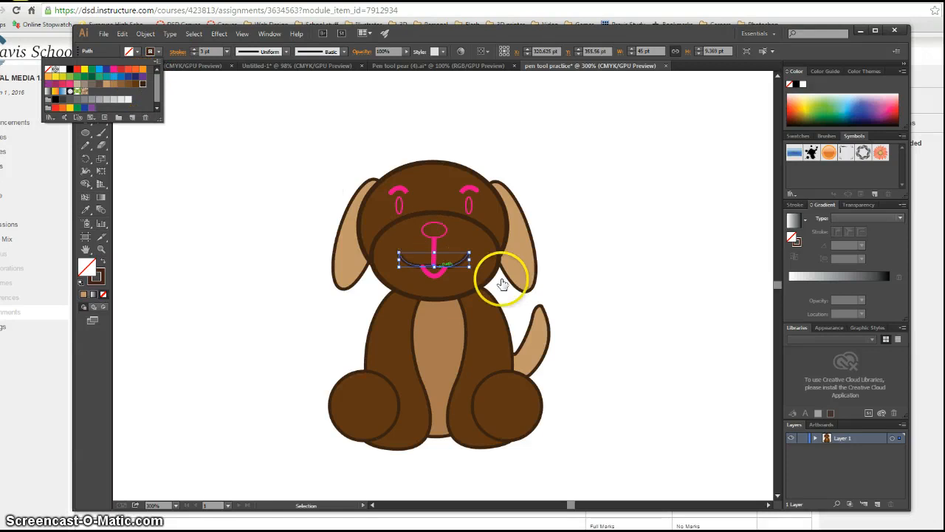
left_click(612, 303)
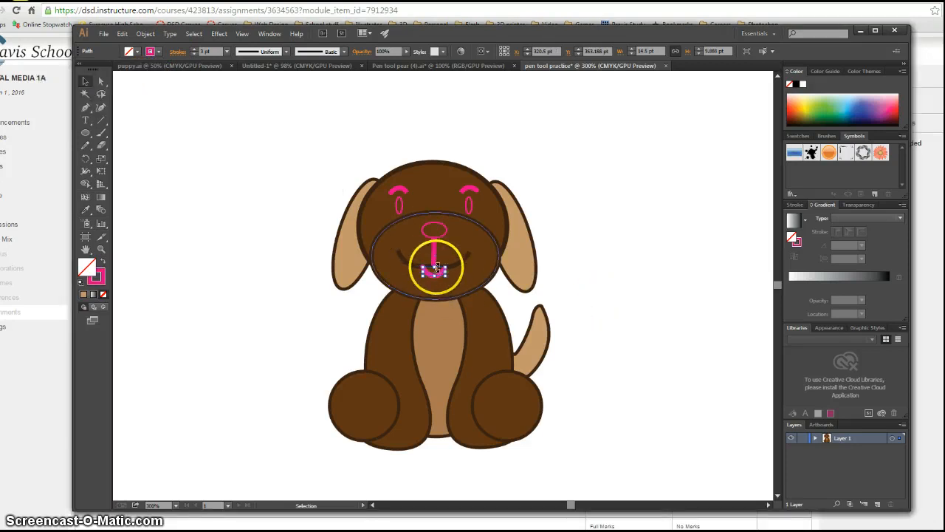
- Fill the tongue with pink, give it the dark brown C=50 M=70 Y=80 K=70 outline, and deselect it
left_click(158, 51)
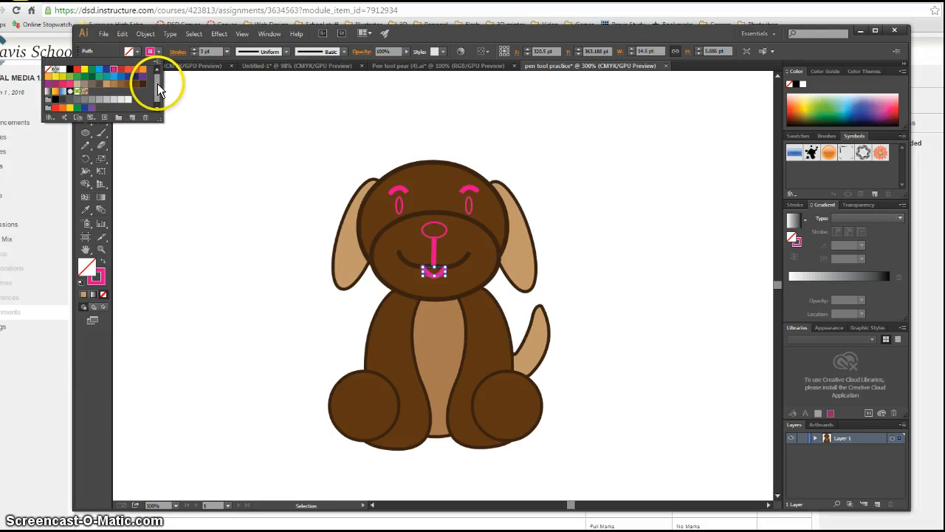
left_click_drag(157, 83, 157, 92)
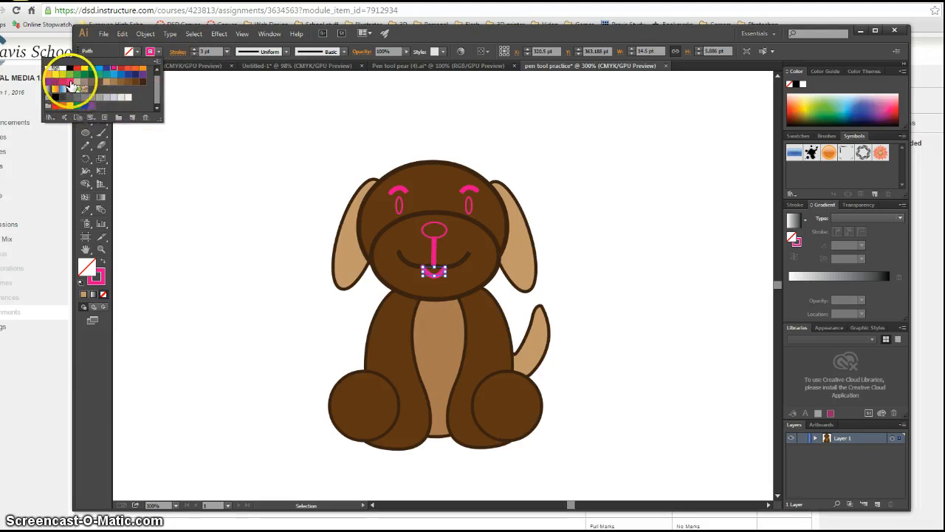
left_click(72, 82)
left_click(138, 52)
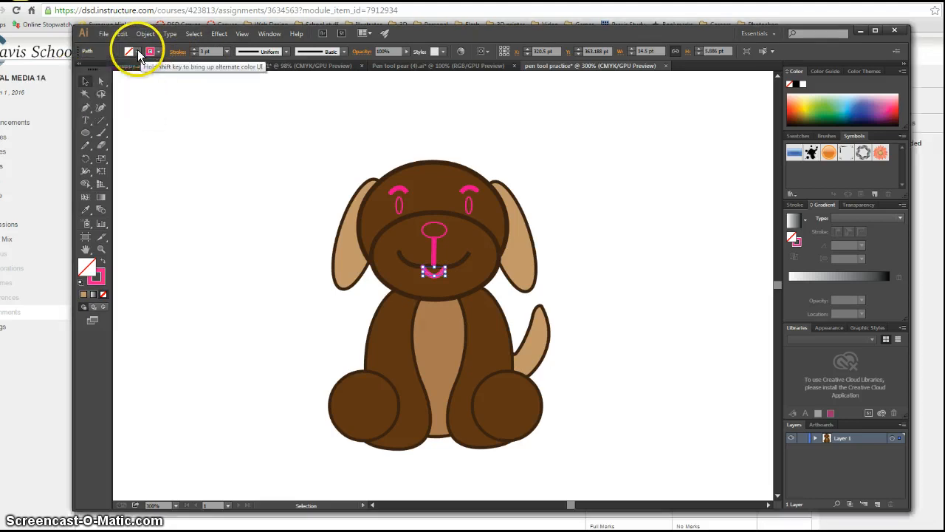
left_click(137, 51)
left_click(47, 87)
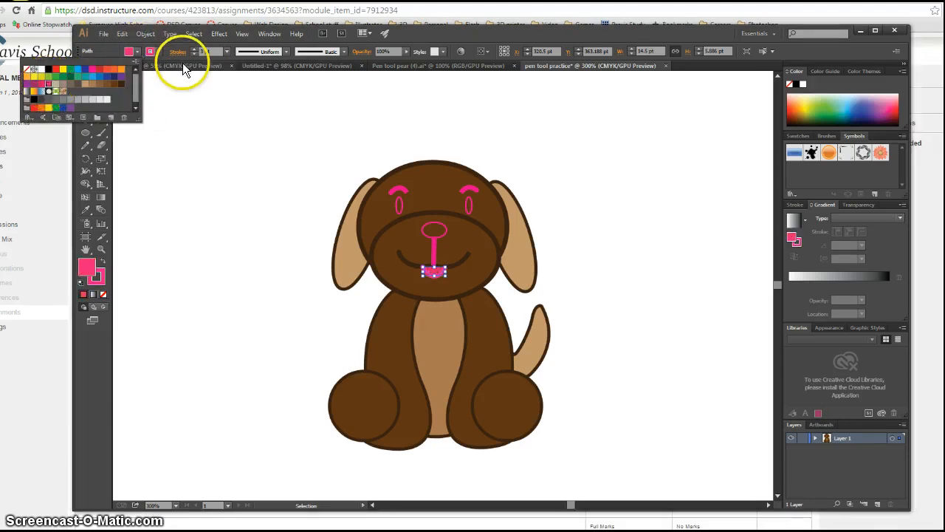
left_click(159, 56)
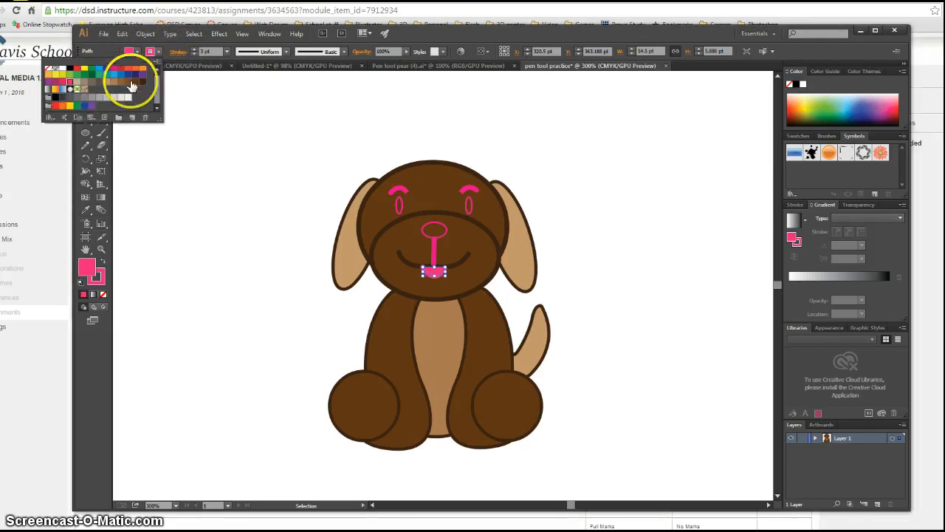
left_click(203, 108)
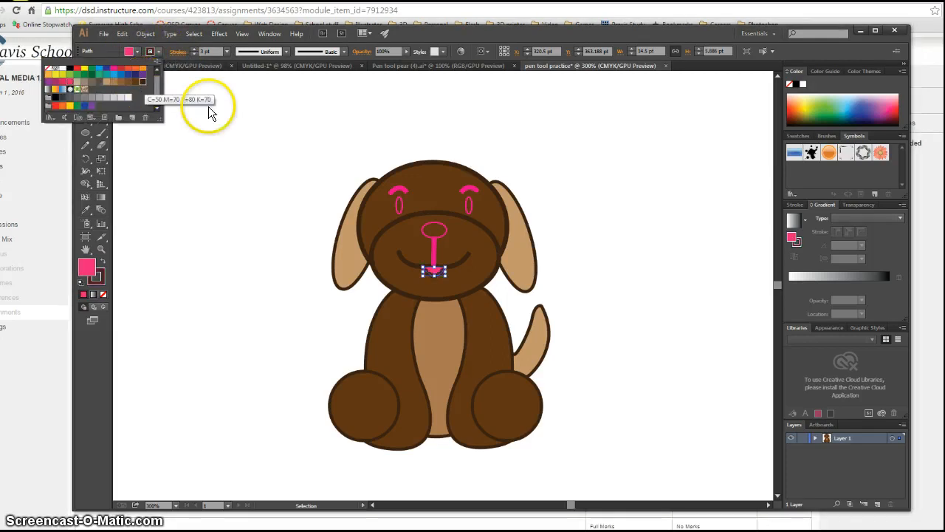
left_click(634, 299)
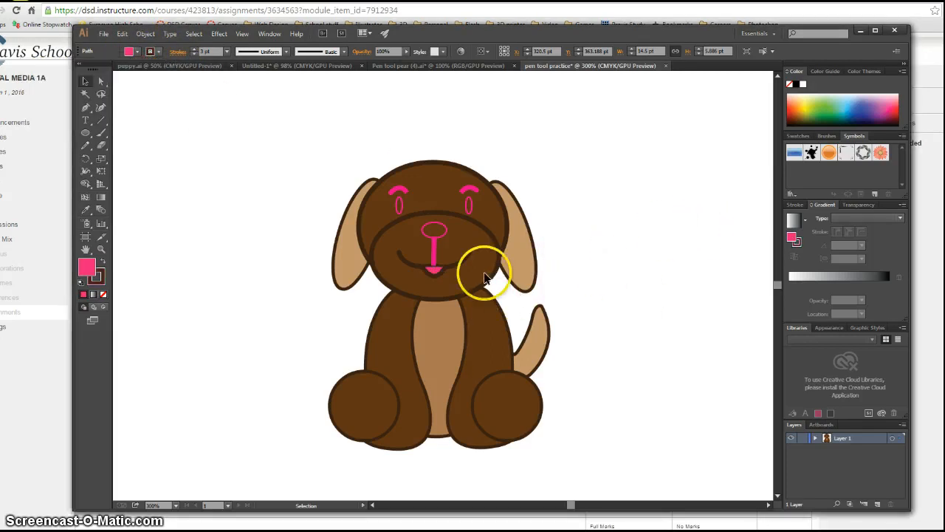
- Select the pink tongue shape under the smile curve
right_click(434, 271)
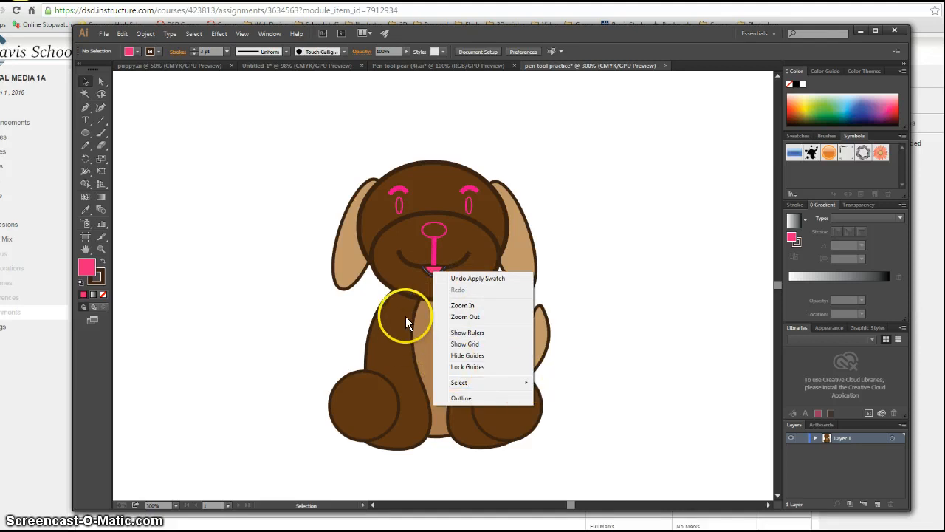
left_click(435, 271)
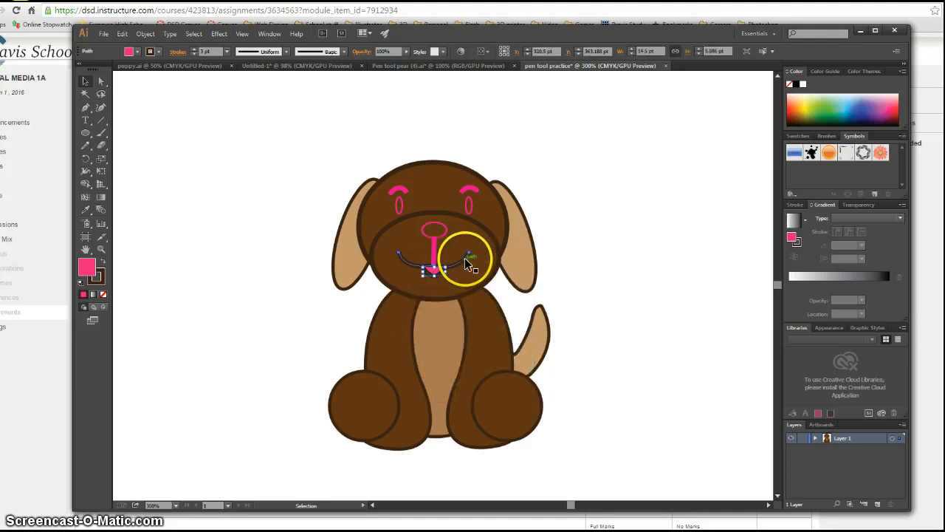